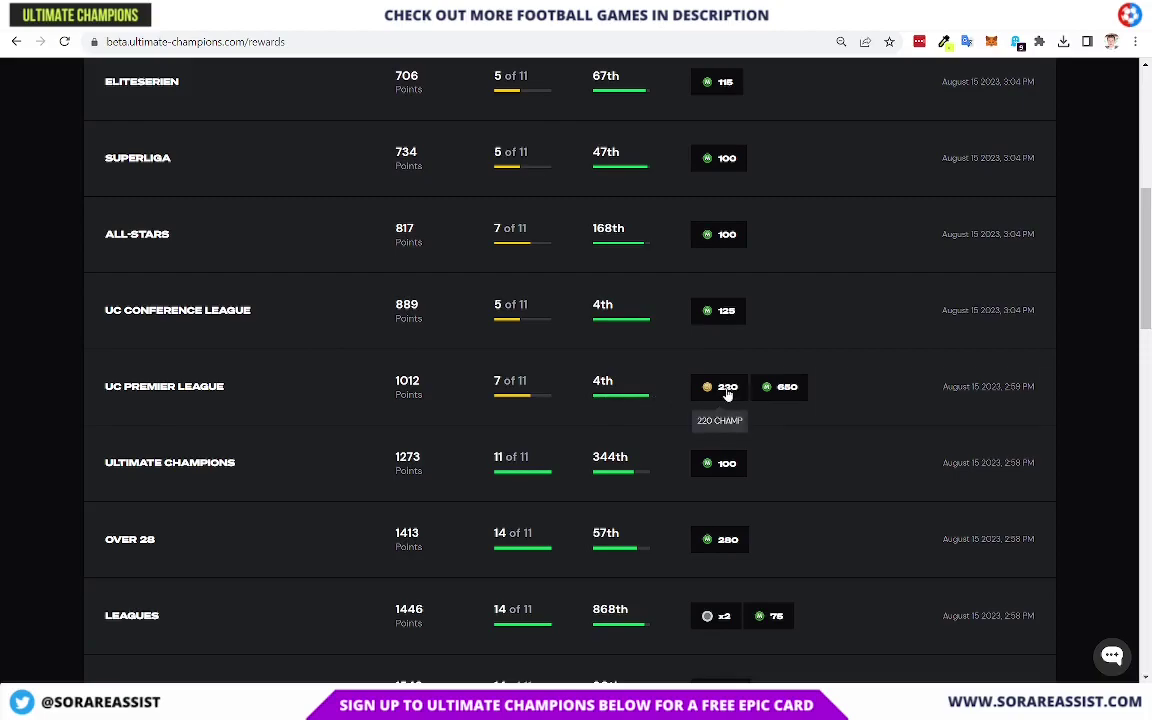
Step: Review the rewards earned per competition on the rewards page, from UC Premier League through Leagues to All-Stars, checking each reward's type
mouse_move(786, 397)
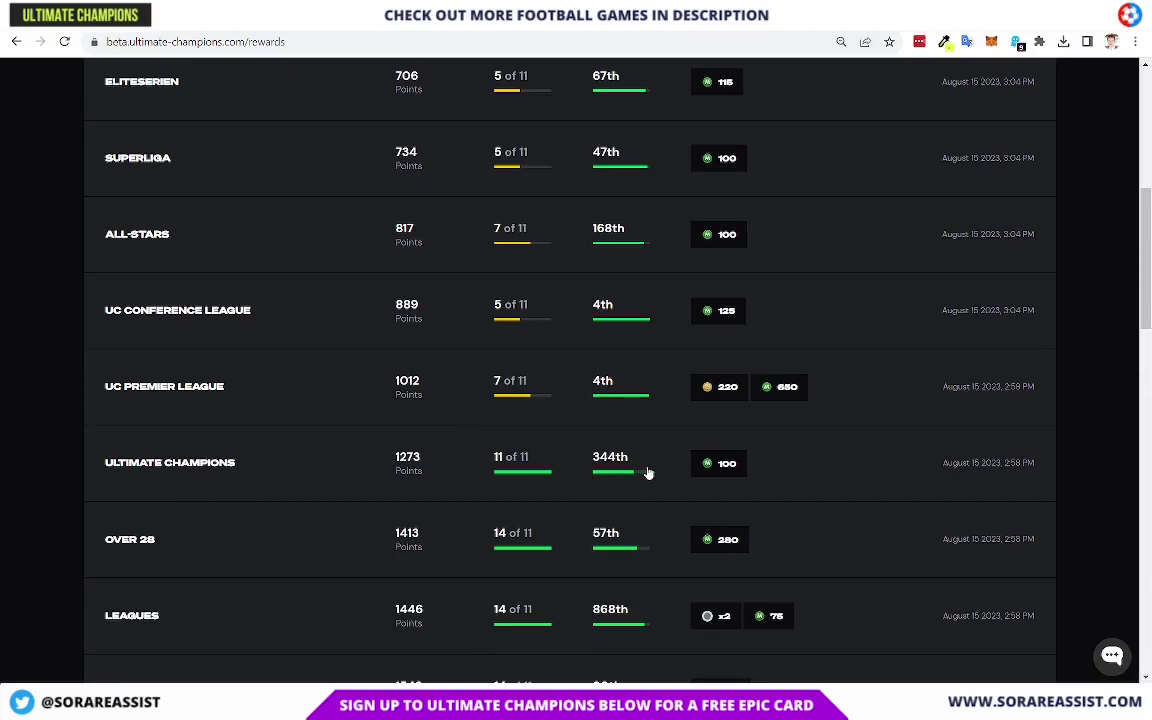
scroll(712, 472, "down", 3)
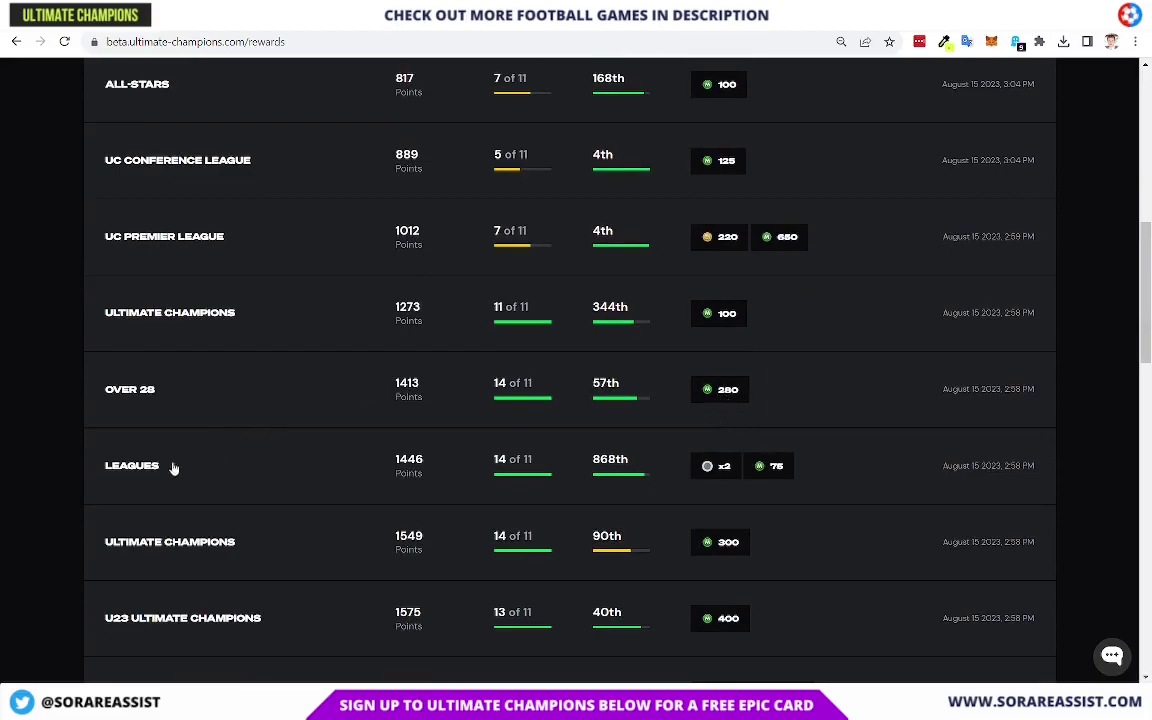
mouse_move(720, 466)
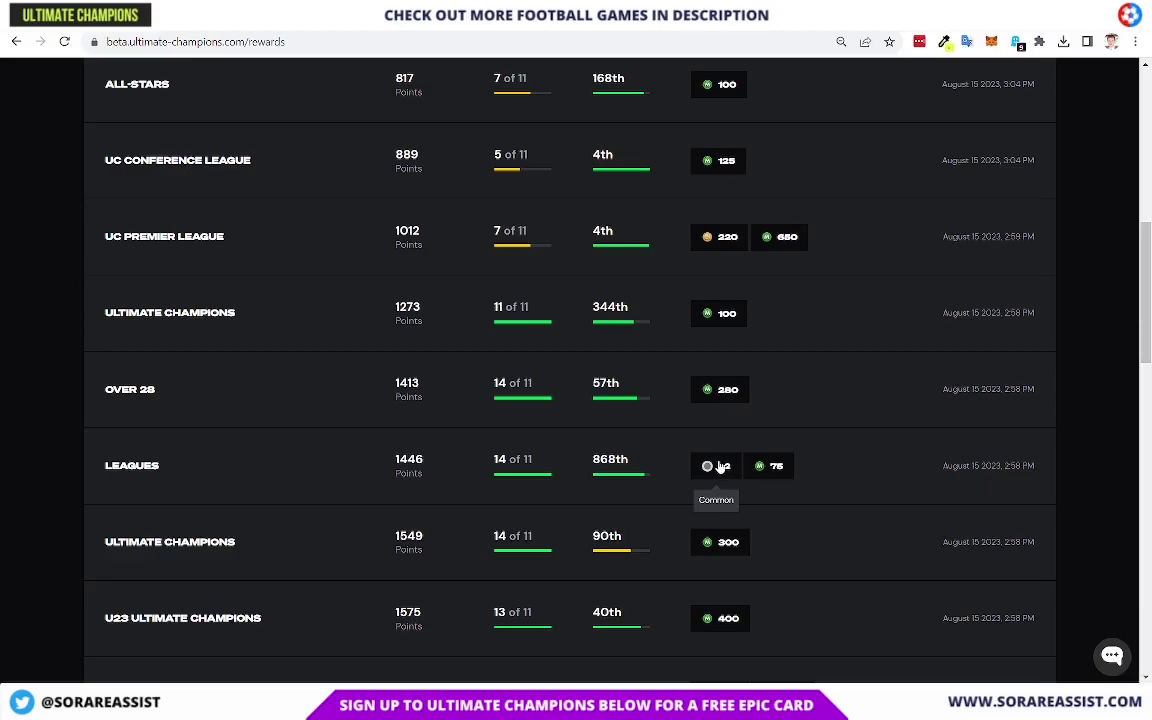
mouse_move(789, 474)
scroll(770, 470, "down", 3)
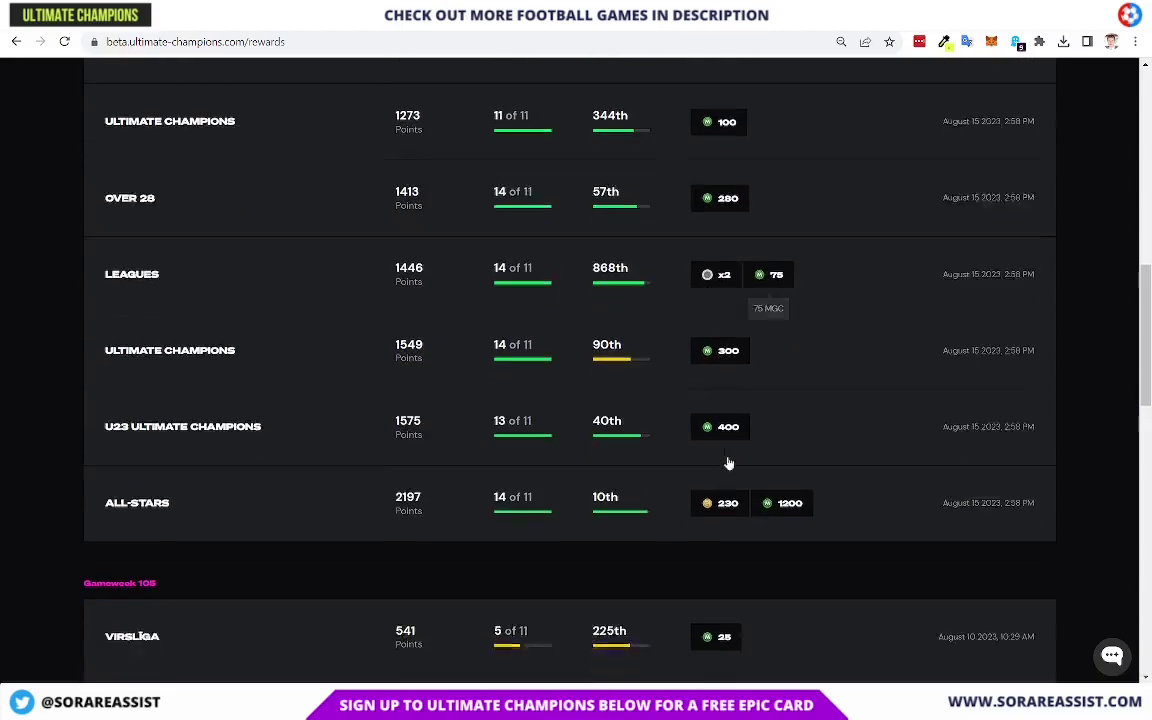
scroll(213, 345, "up", 1)
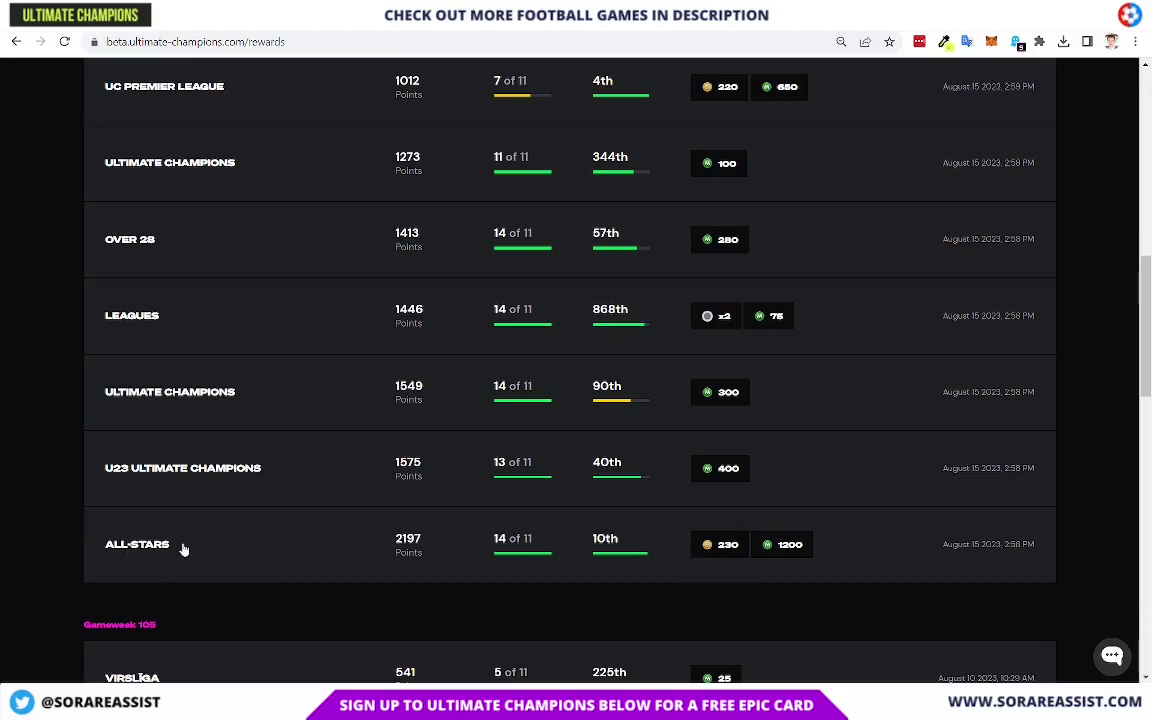
mouse_move(724, 548)
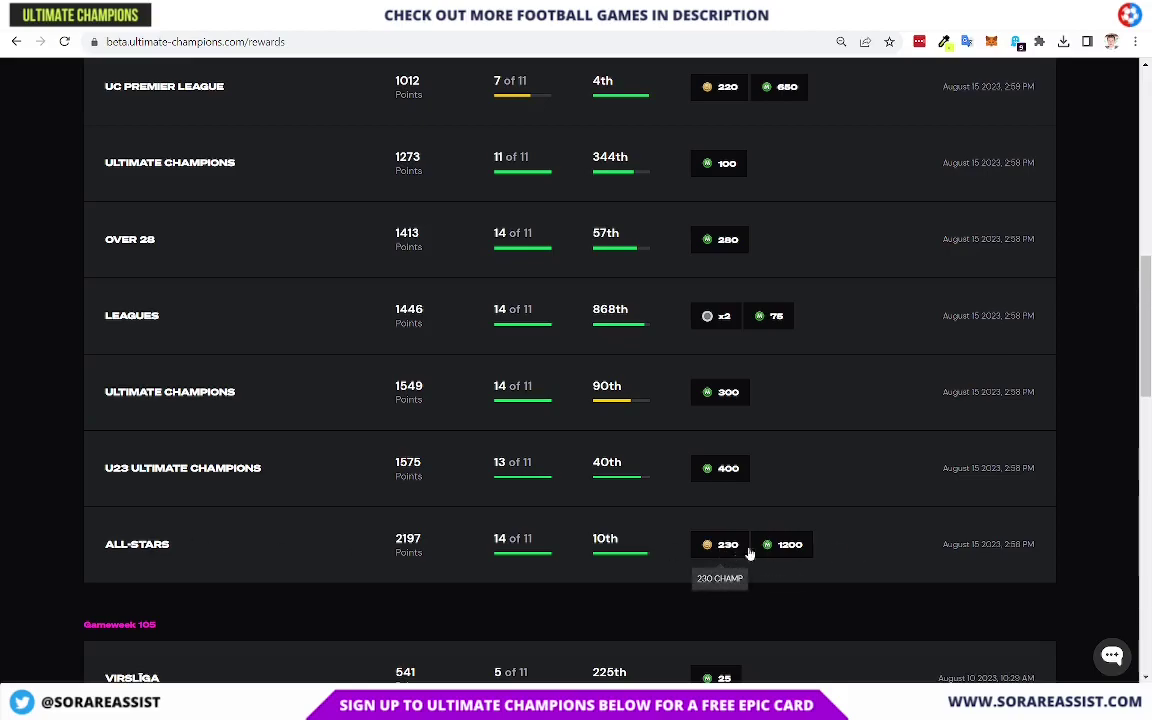
mouse_move(785, 556)
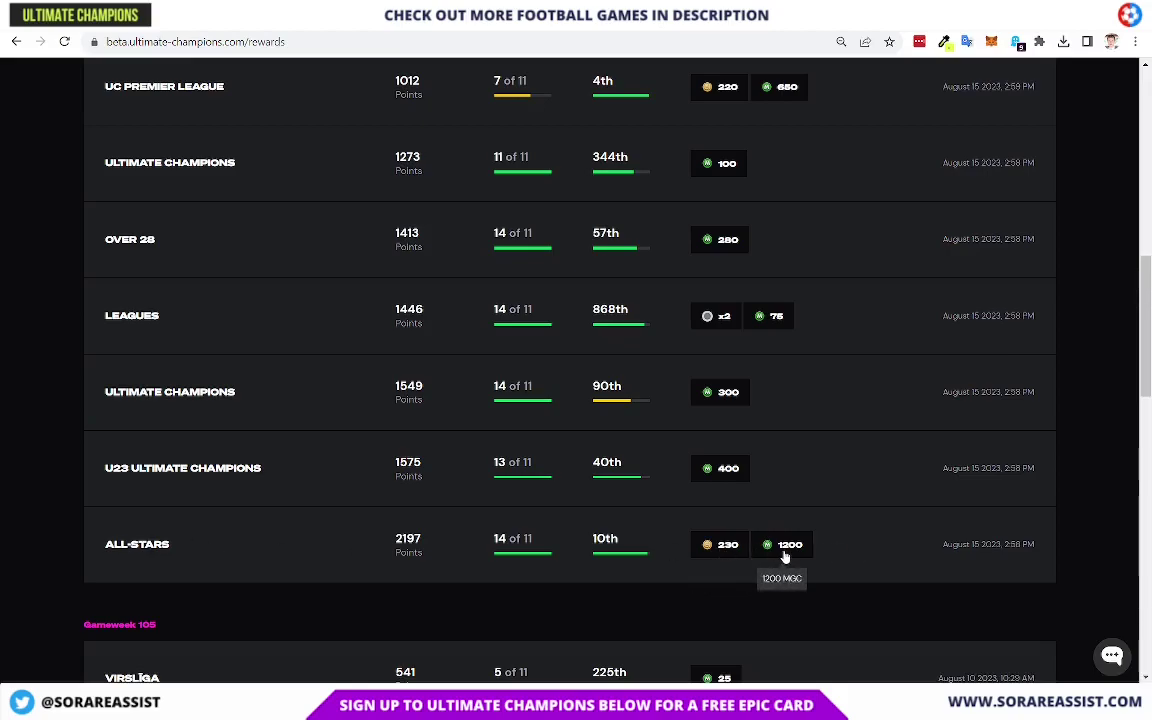
scroll(785, 556, "up", 15)
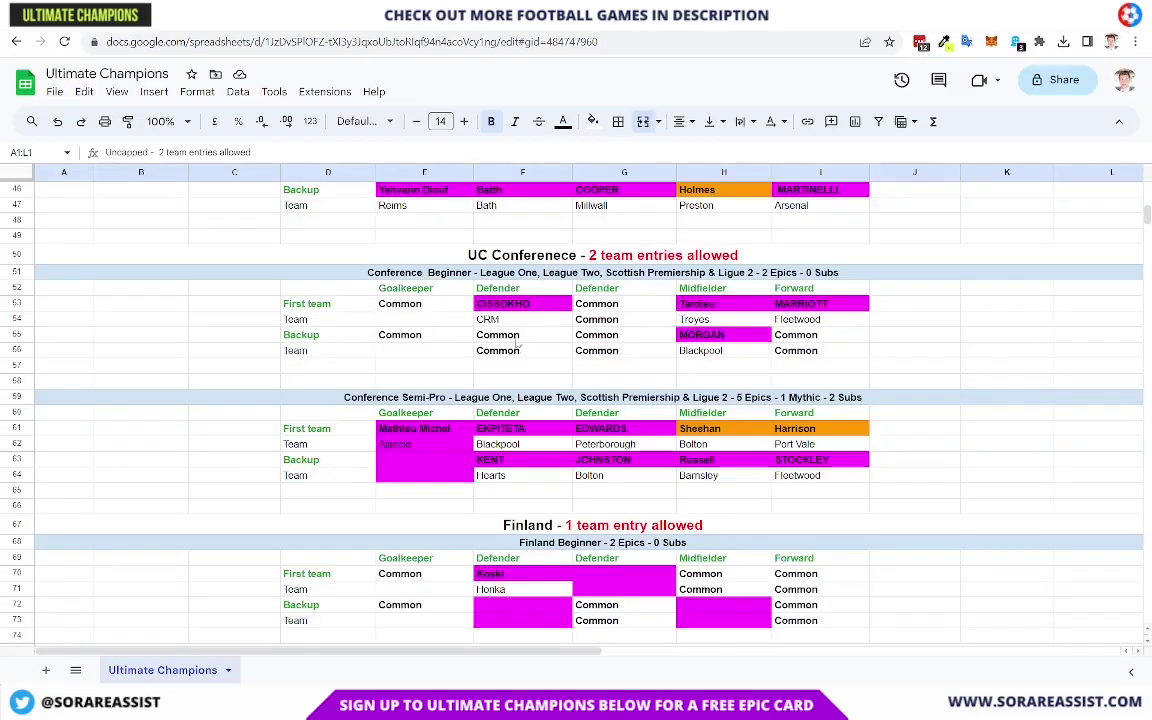
Step: Look over the competition line-ups in the Ultimate Champions Google Sheets spreadsheet, from UC Premier League down to Norway and back to Uncapped
scroll(517, 345, "down", 1)
scroll(530, 370, "up", 8)
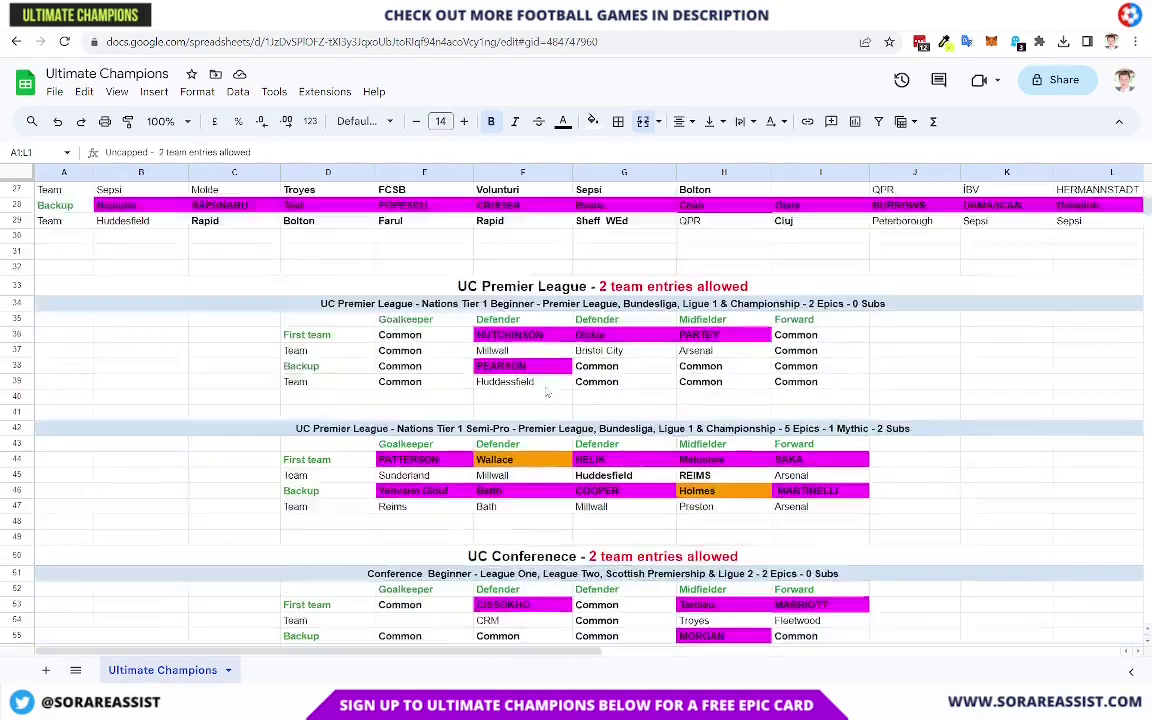
scroll(547, 392, "down", 5)
scroll(547, 392, "down", 8)
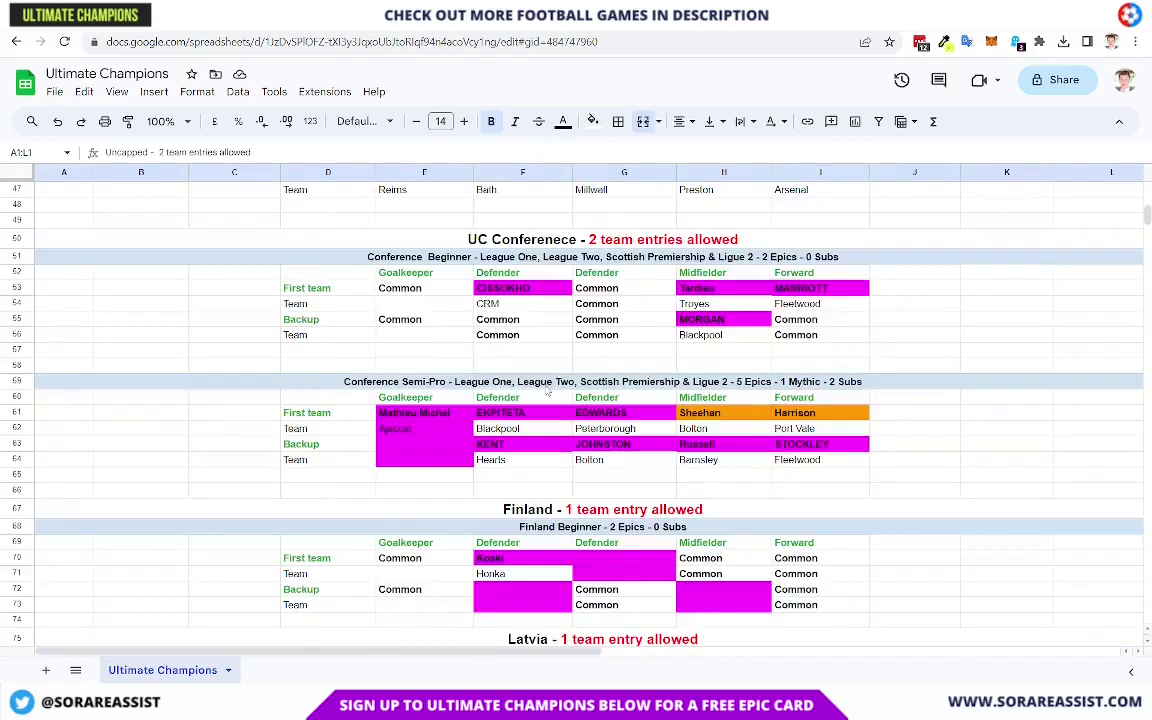
scroll(547, 392, "down", 3)
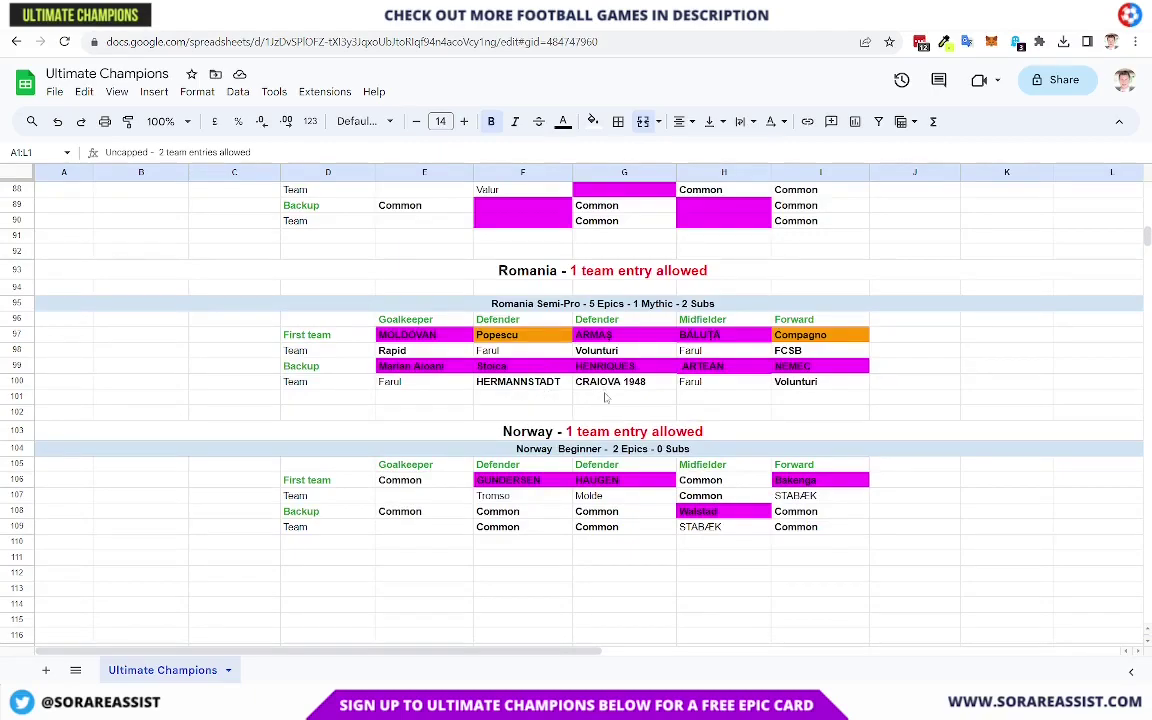
scroll(608, 407, "up", 10)
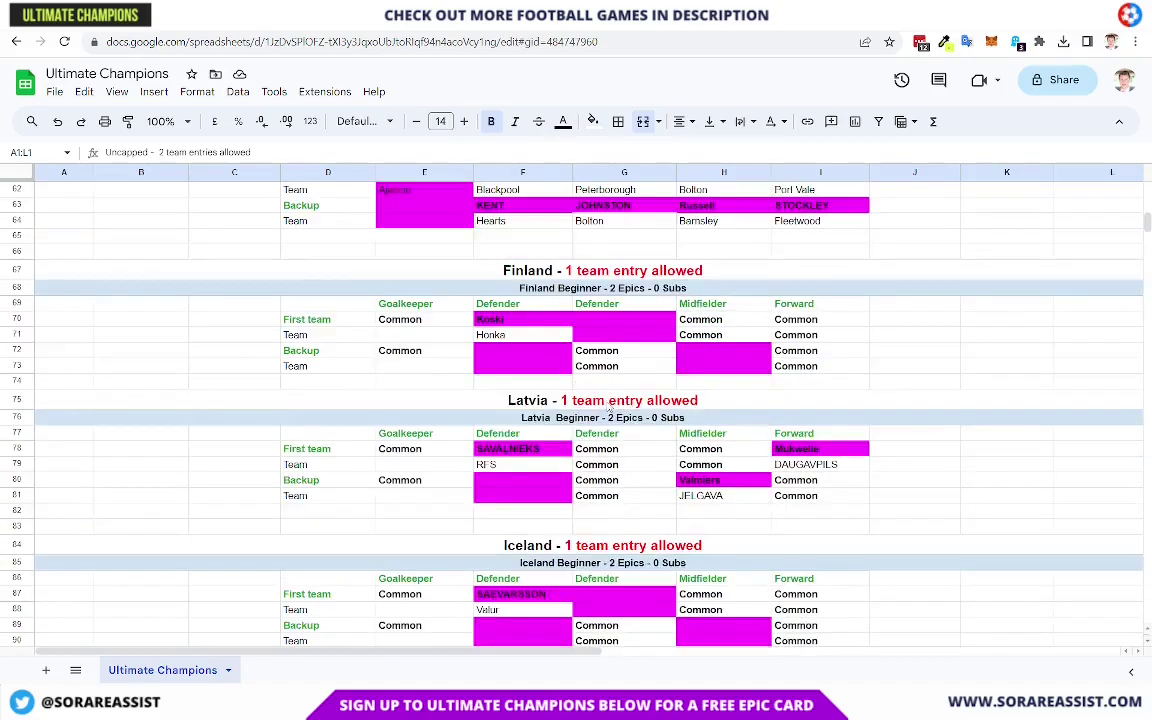
scroll(610, 410, "up", 9)
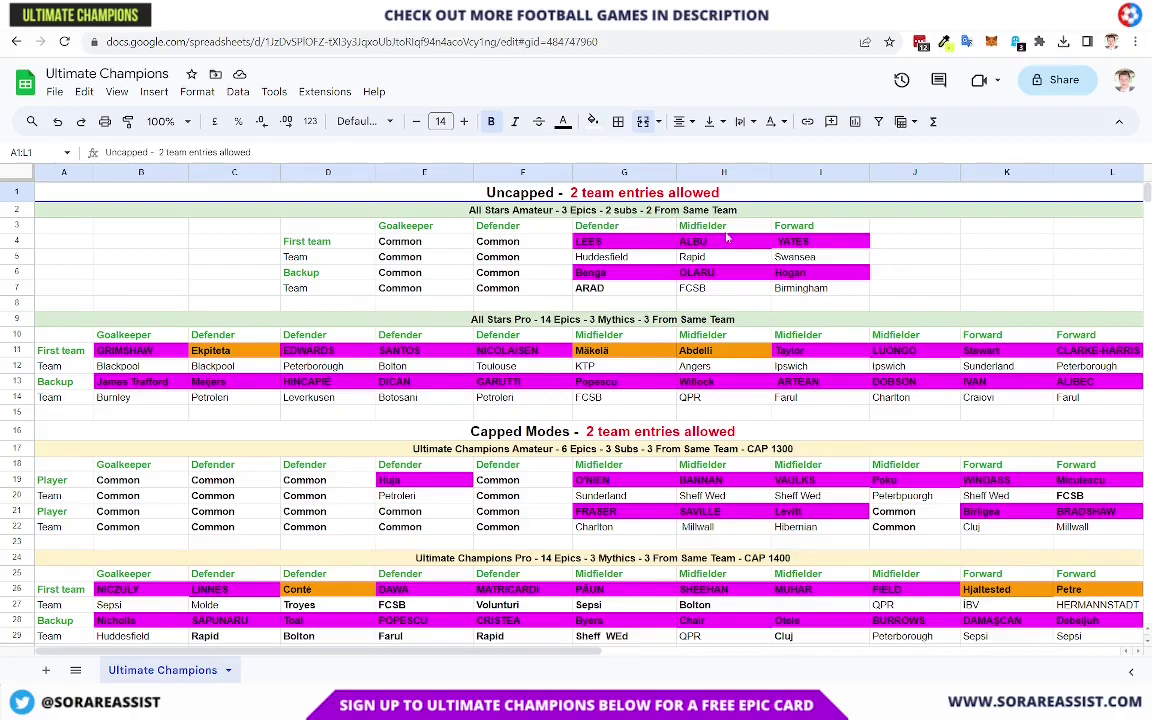
Step: Examine the All Stars Amateur line-up: the epic first-team and backup players, the backup clubs, and the common goalkeeper and defender slots
left_click_drag(595, 241, 812, 249)
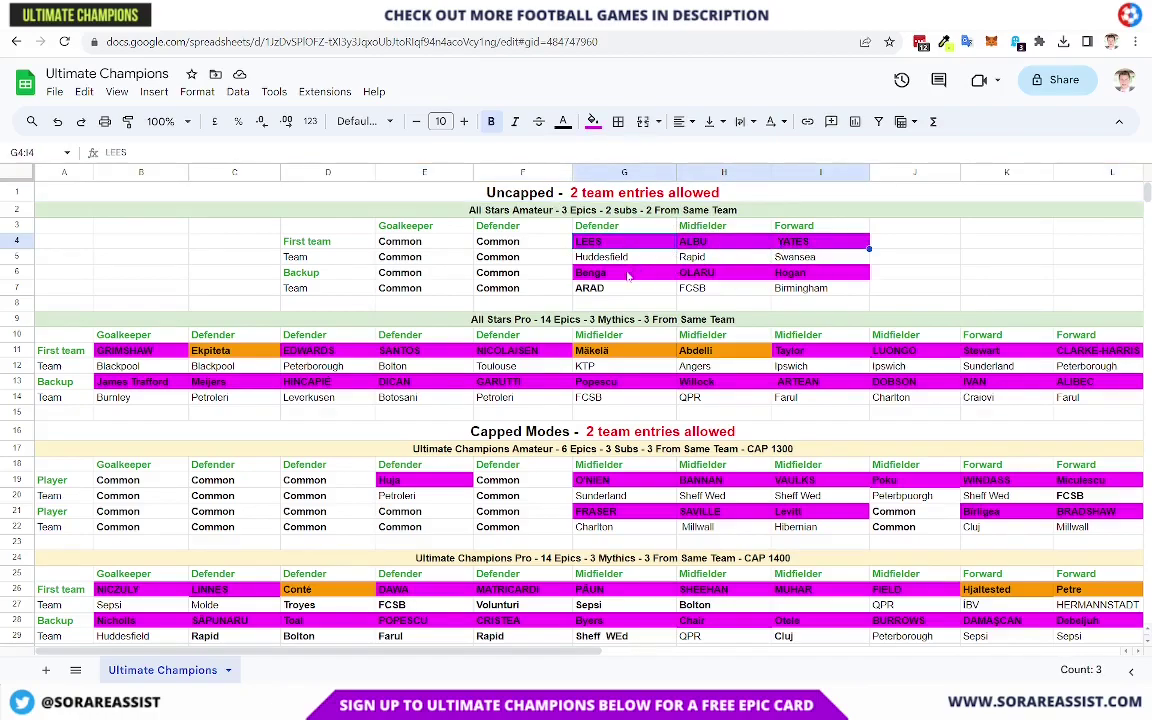
left_click_drag(628, 276, 786, 275)
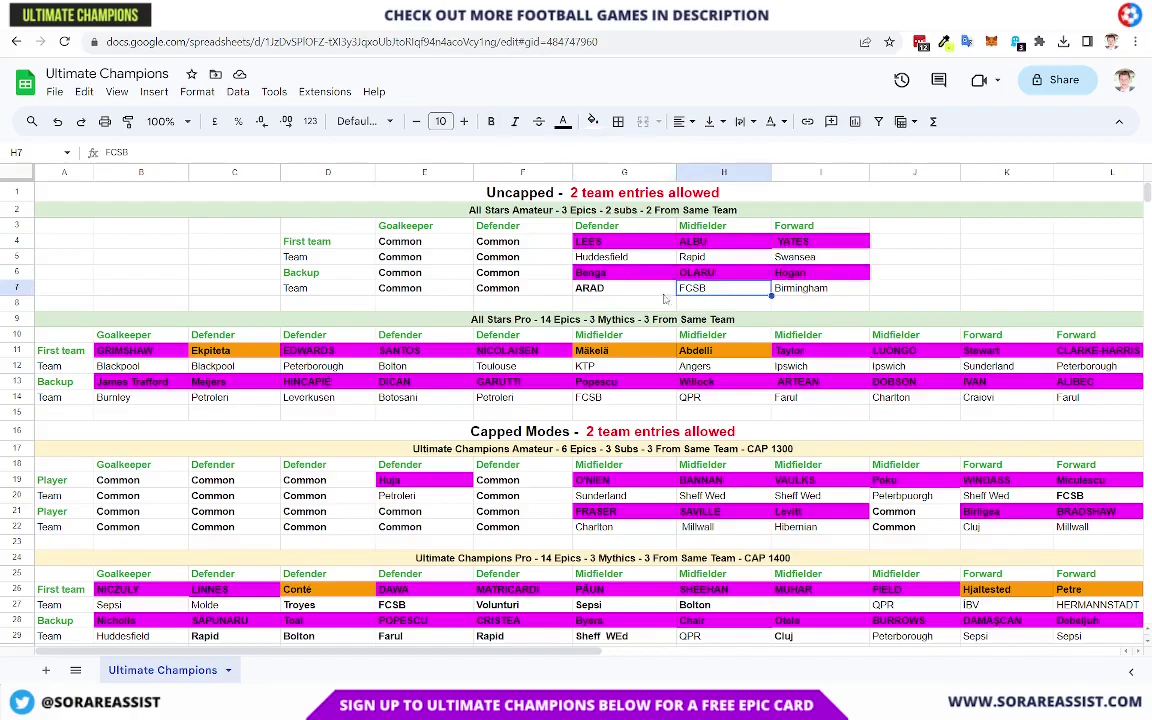
left_click(779, 292)
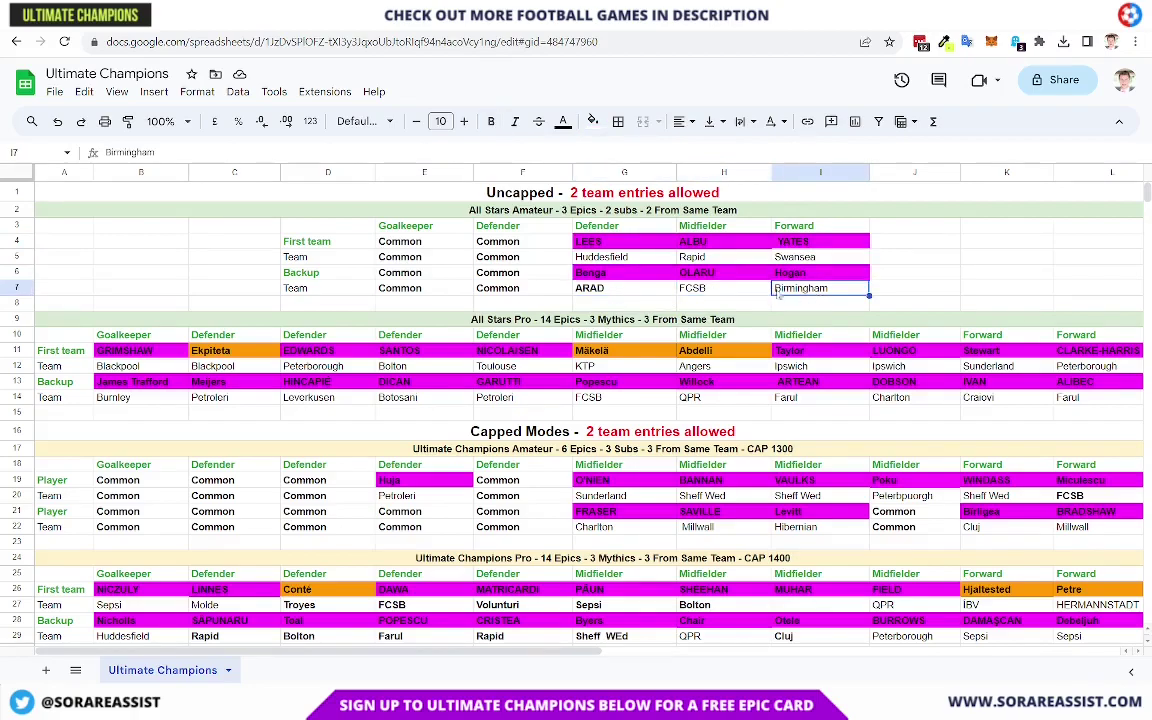
left_click(641, 292)
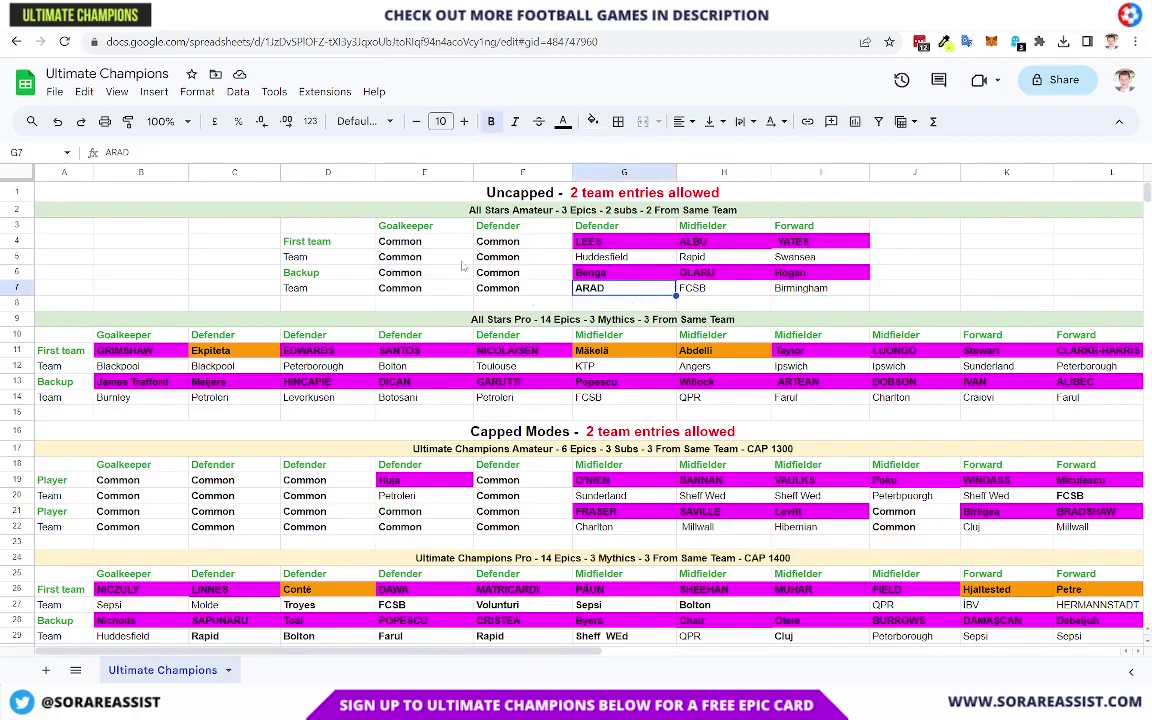
left_click_drag(386, 240, 500, 287)
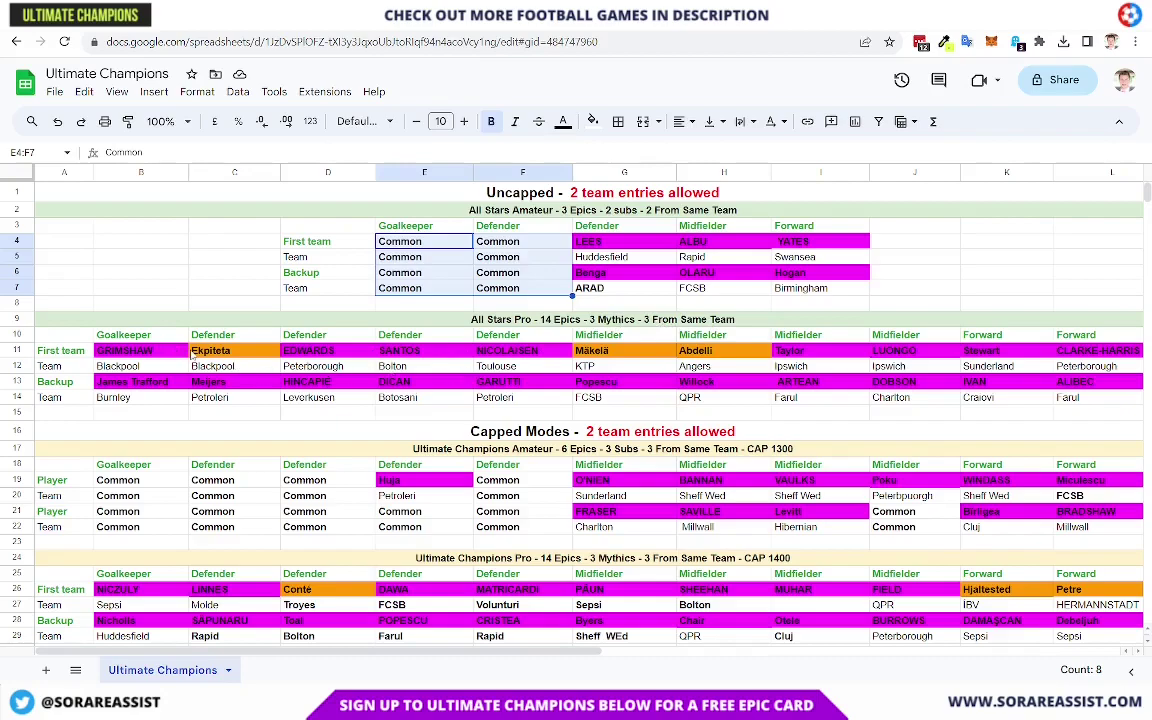
Step: Examine the All Stars Pro line-up, checking the mythic players in the first team and the epic players across both rows
left_click(230, 350)
left_click(703, 352)
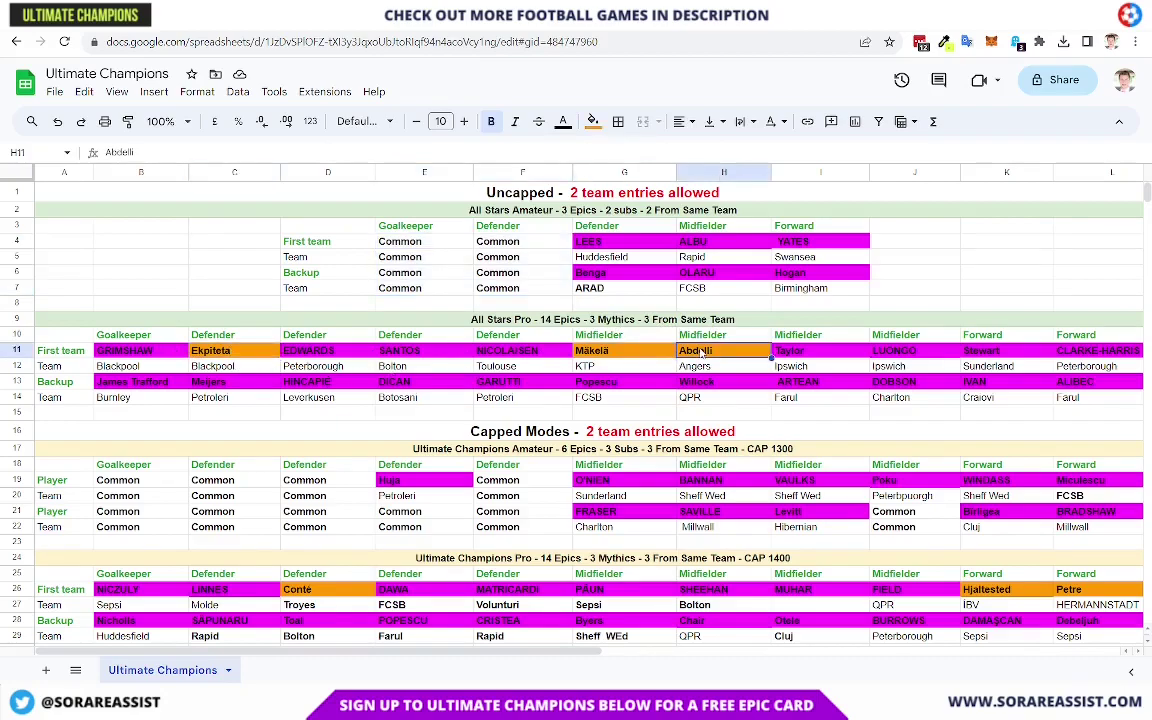
left_click(647, 353)
left_click_drag(150, 350, 1052, 392)
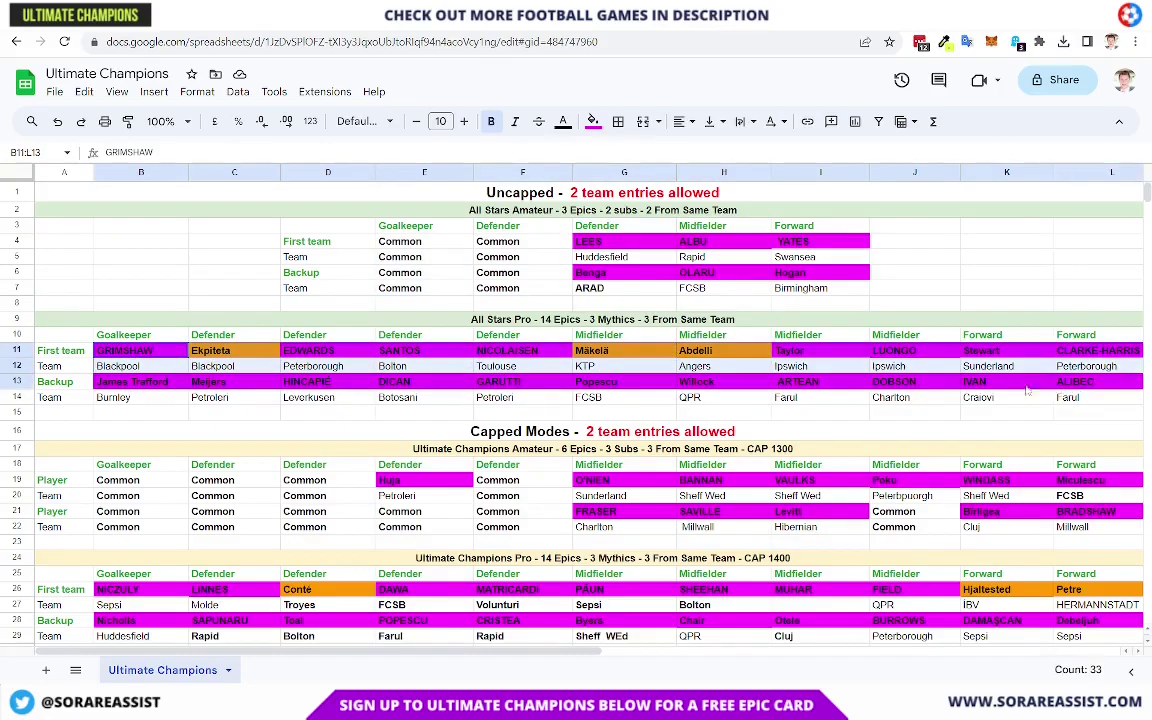
Step: Examine the Ultimate Champions Amateur line-up under Capped Modes: its CAP 1300 rule, epic midfielders and forwards, and common goalkeeper and defenders
scroll(676, 410, "down", 6)
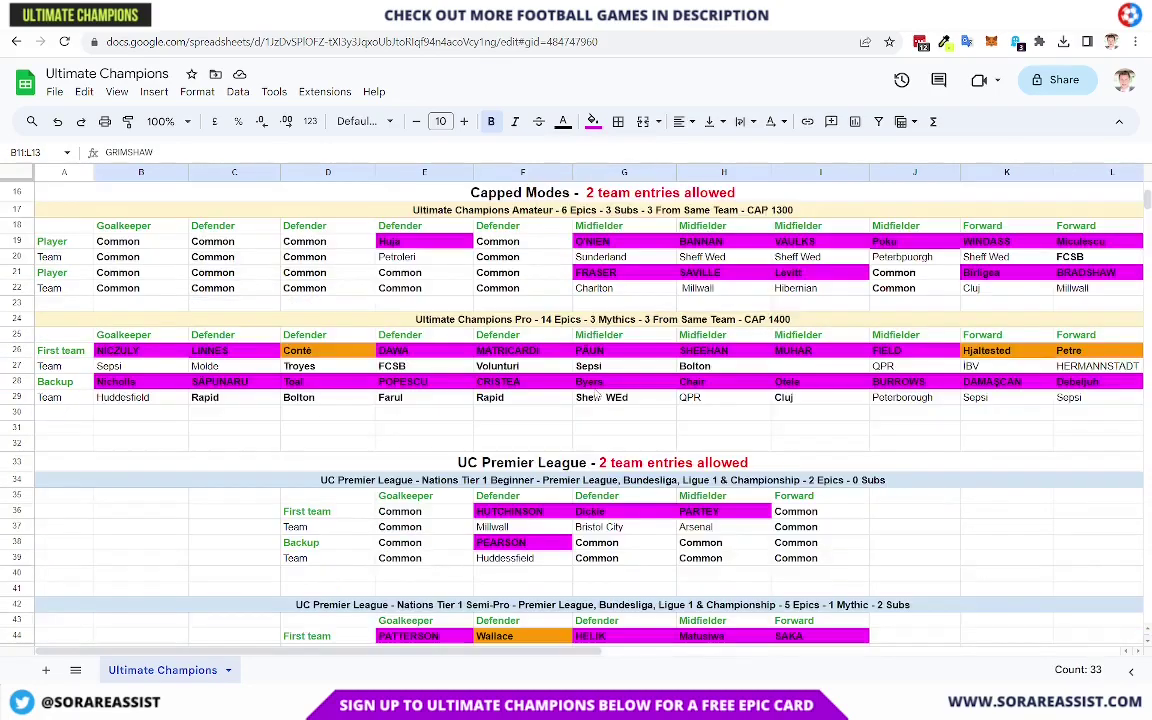
scroll(583, 392, "up", 2)
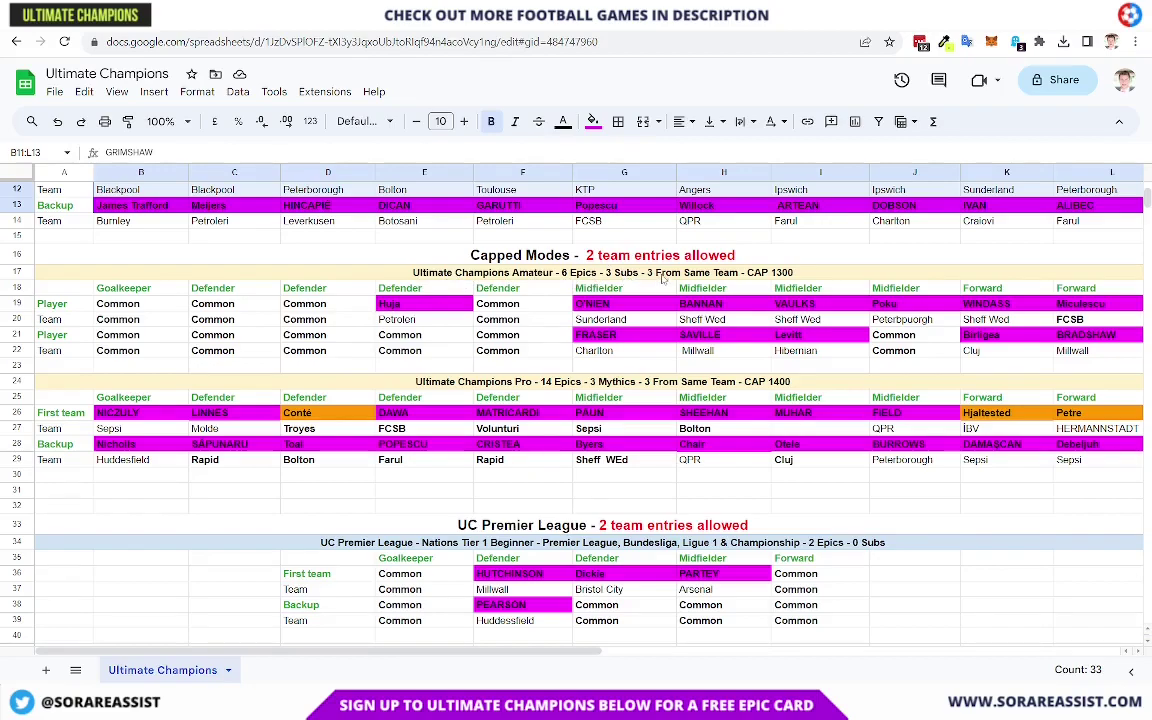
left_click(780, 279)
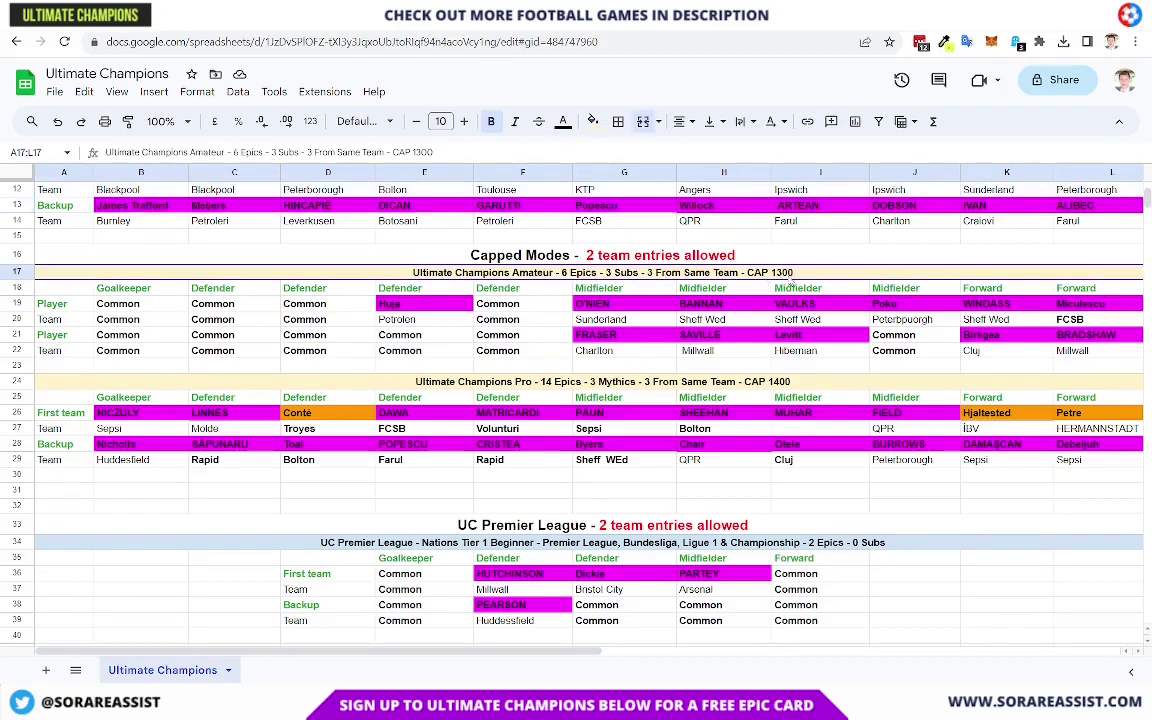
left_click(640, 306)
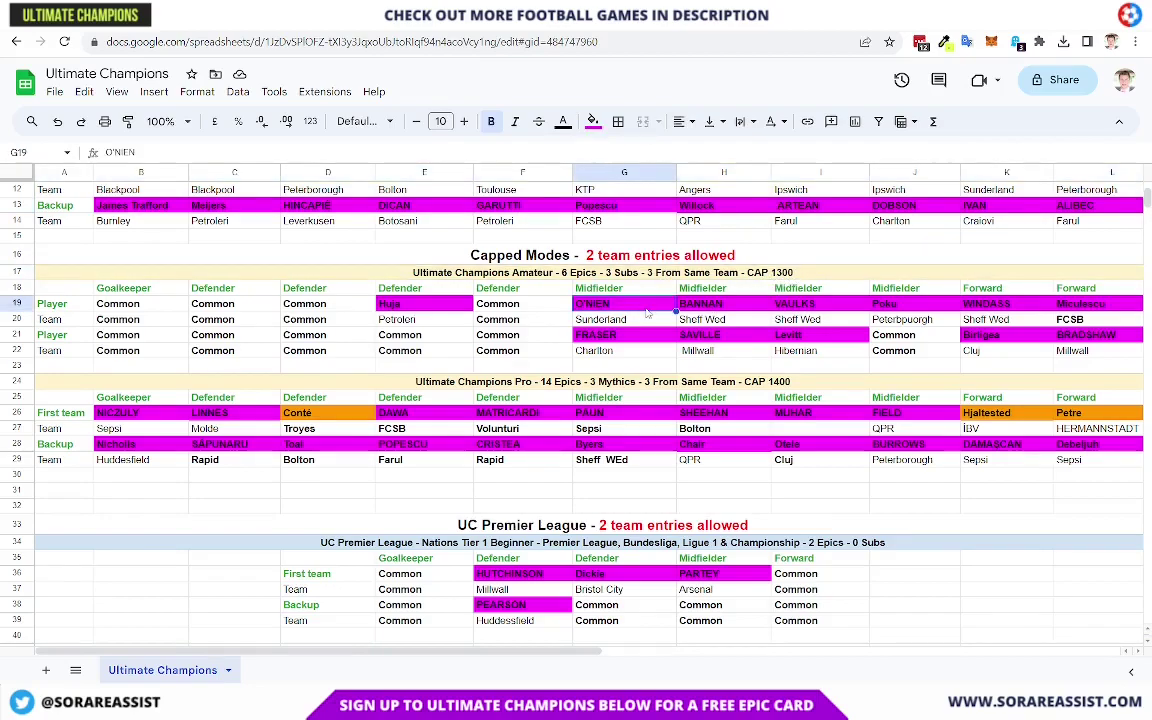
left_click(510, 303)
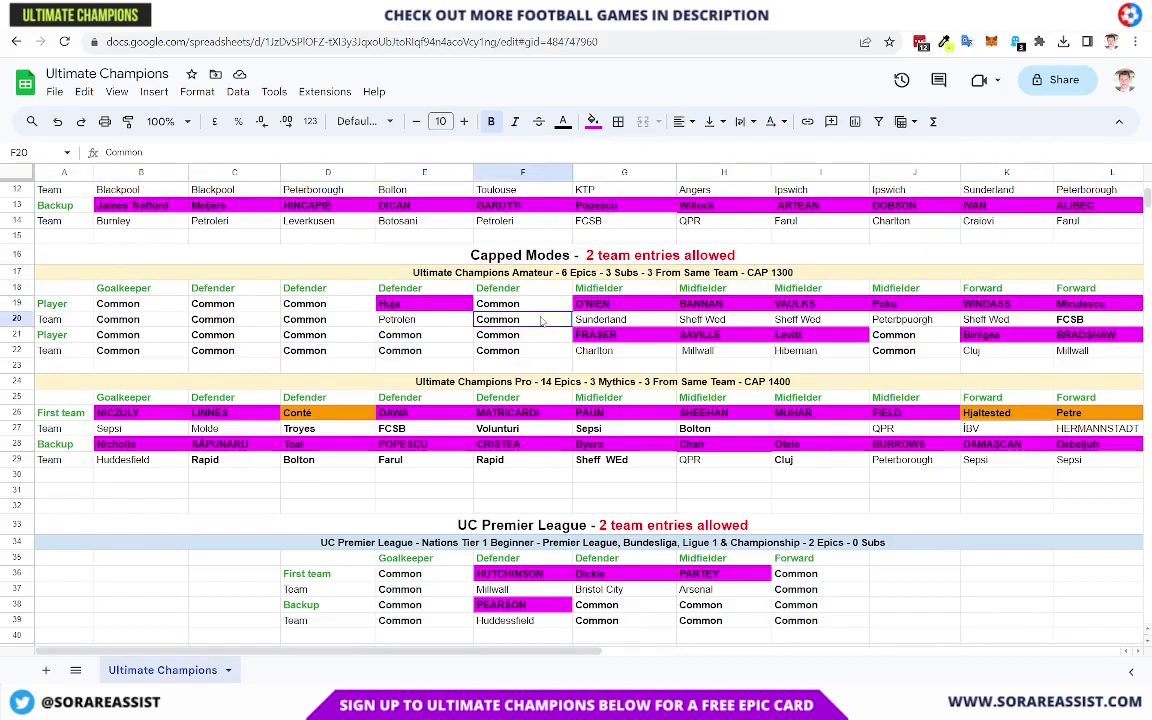
left_click(749, 277)
left_click(600, 305)
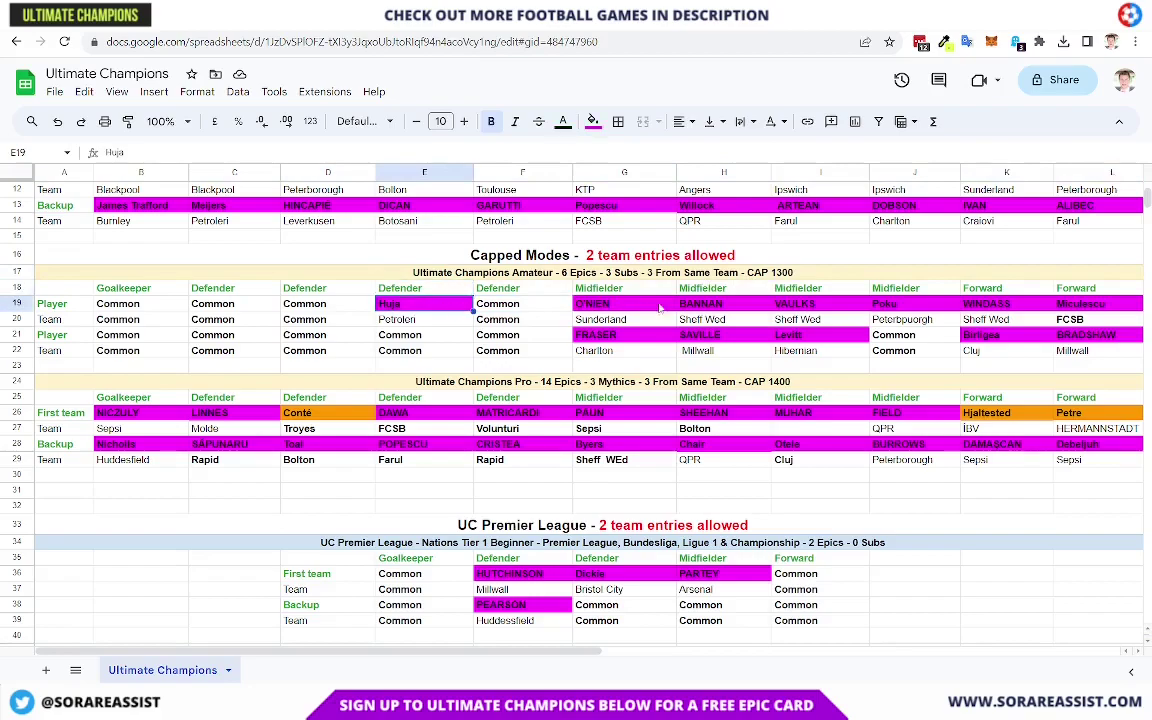
left_click_drag(600, 305, 1124, 346)
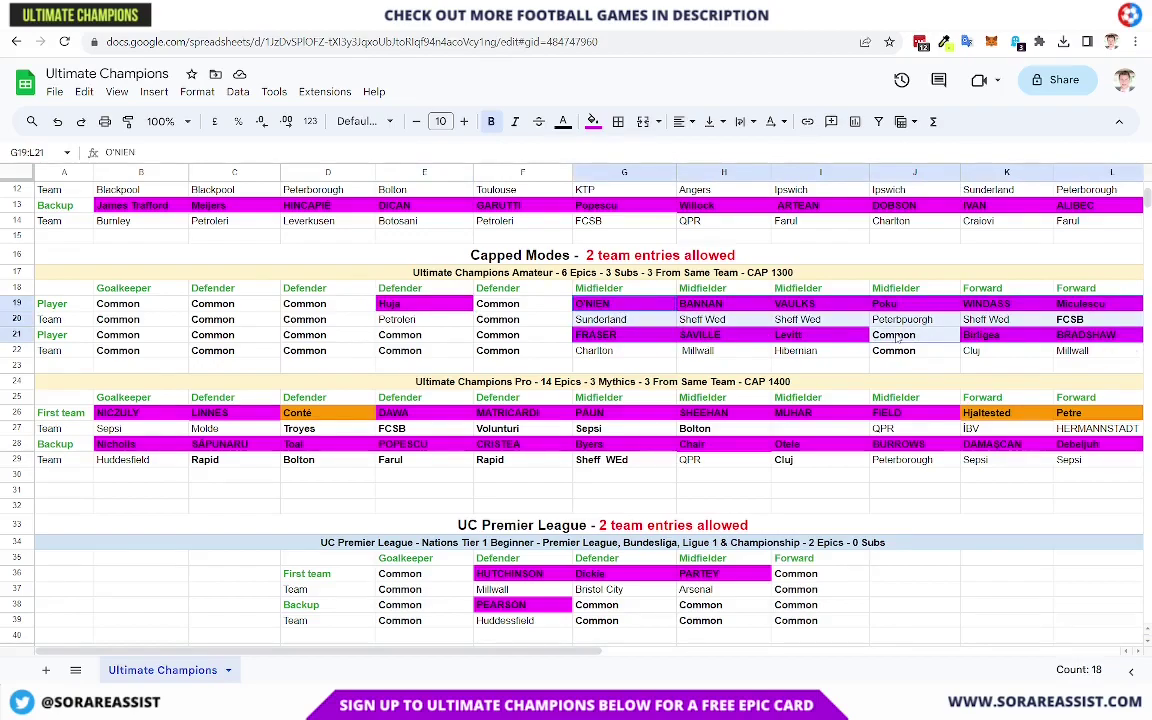
left_click_drag(215, 304, 503, 360)
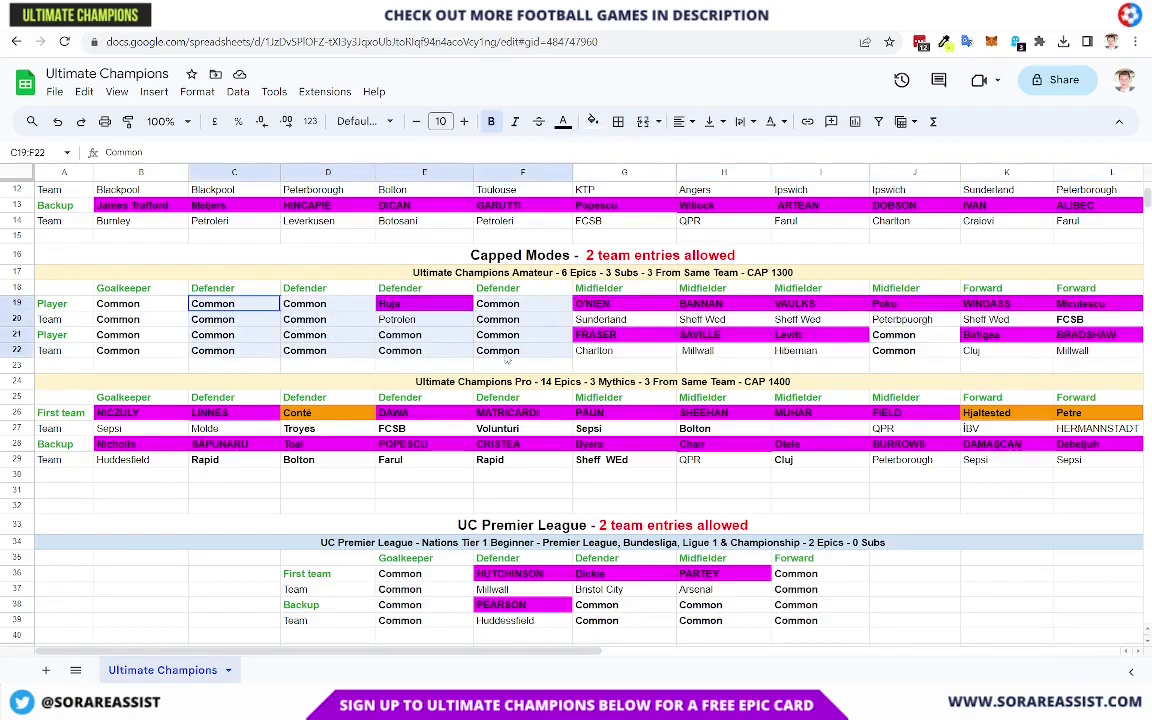
left_click(160, 334)
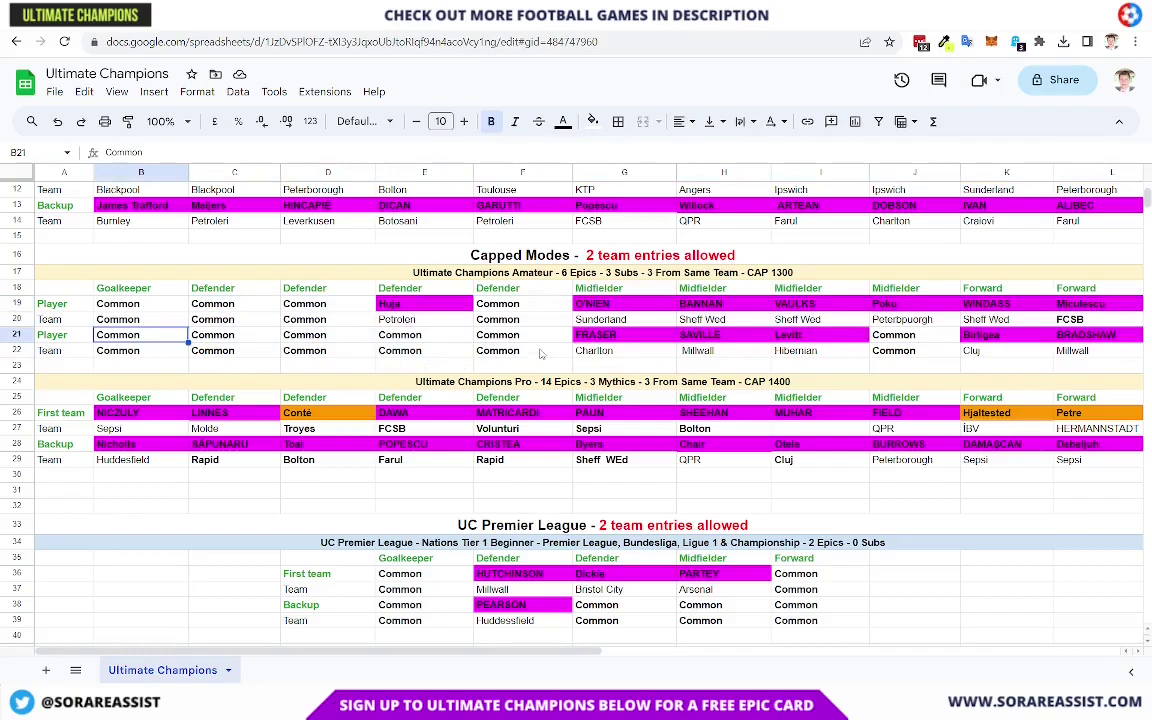
Step: Examine the Ultimate Champions Pro line-up with its CAP 1400 rule, covering the first-team and backup rows
scroll(540, 353, "down", 3)
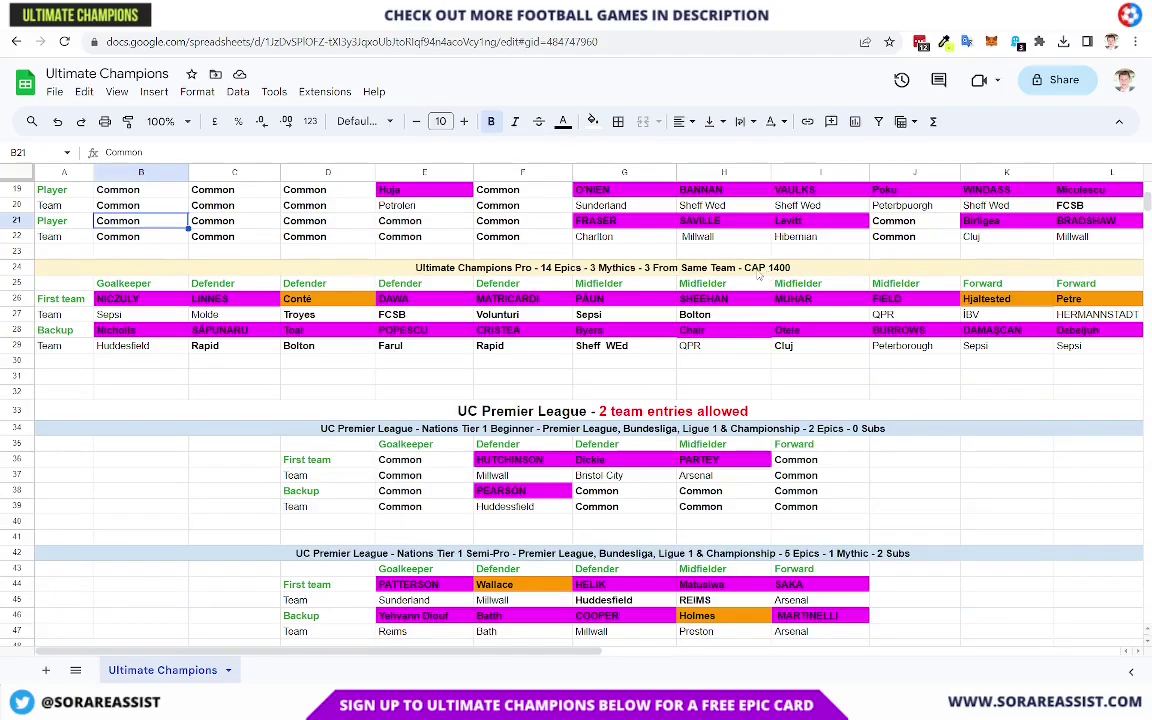
scroll(786, 275, "up", 1)
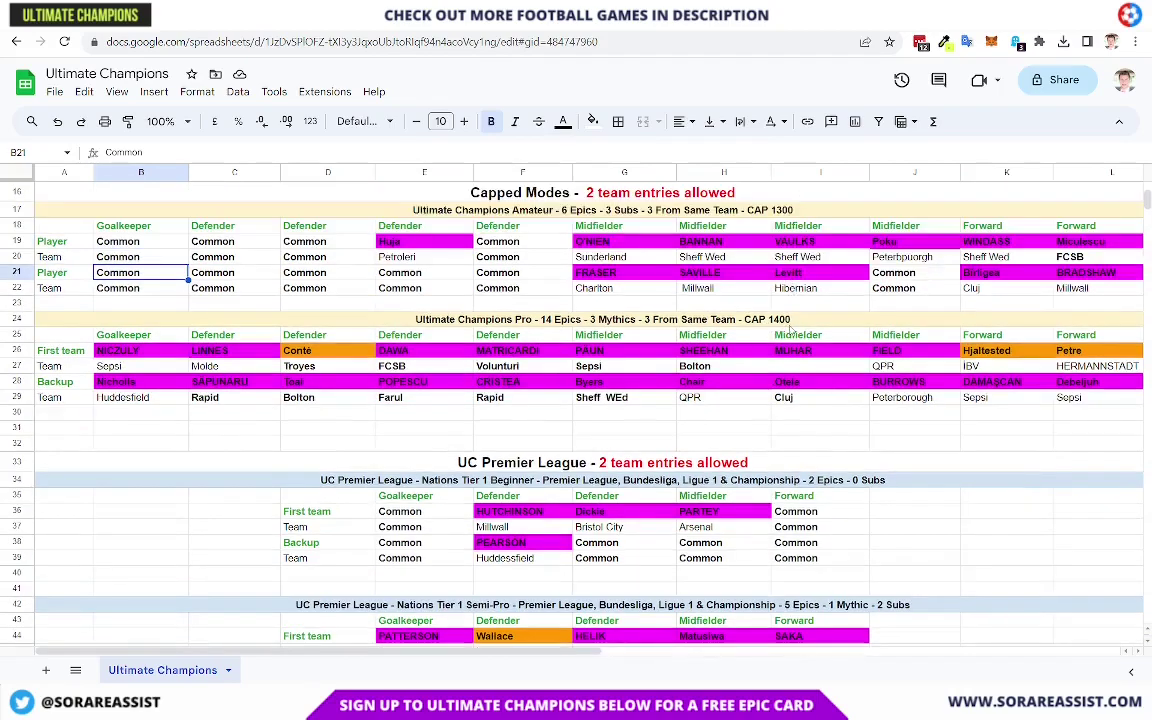
scroll(790, 326, "down", 1)
left_click_drag(210, 299, 1000, 345)
Step: Look over the UC Premier League and UC Conference line-ups and select the Nations Tier 1 Beginner heading
scroll(660, 393, "down", 4)
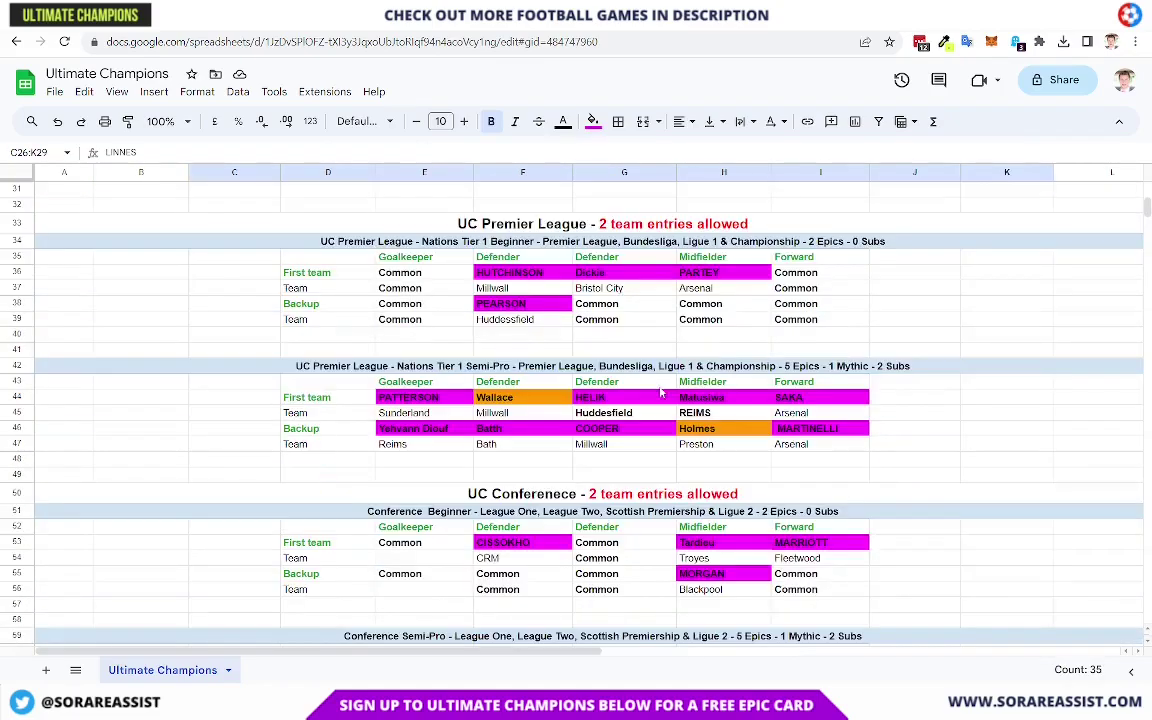
left_click(650, 322)
scroll(650, 326, "down", 2)
scroll(650, 340, "up", 5)
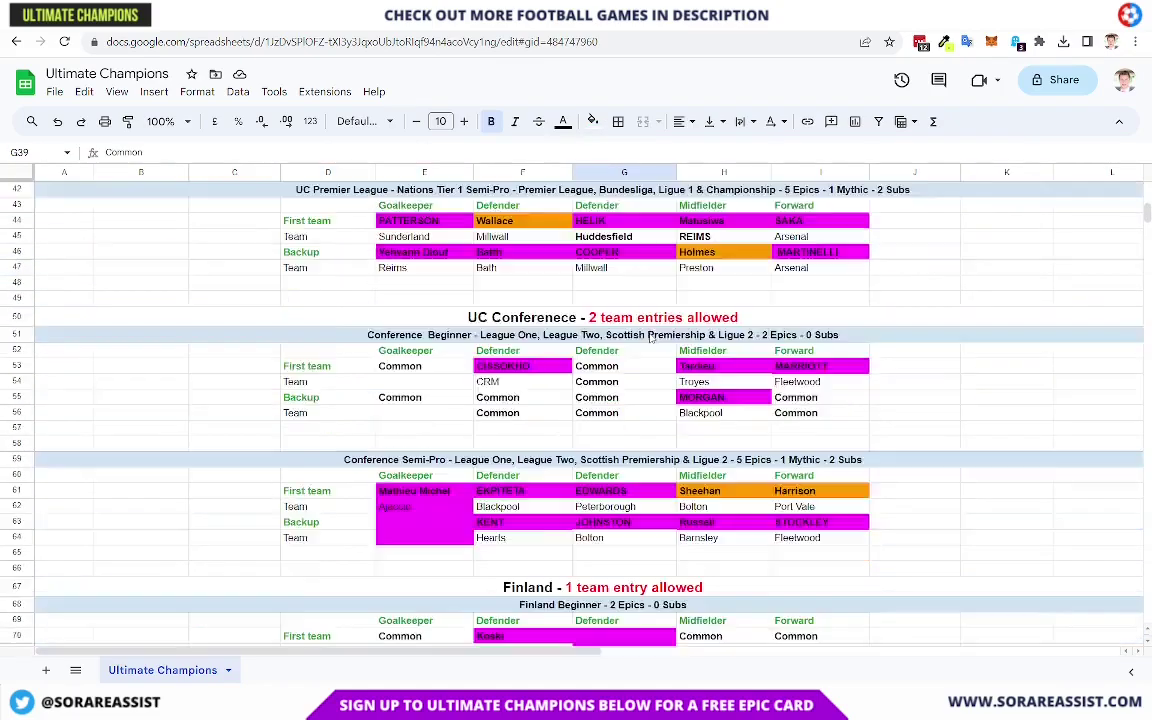
scroll(649, 345, "down", 1)
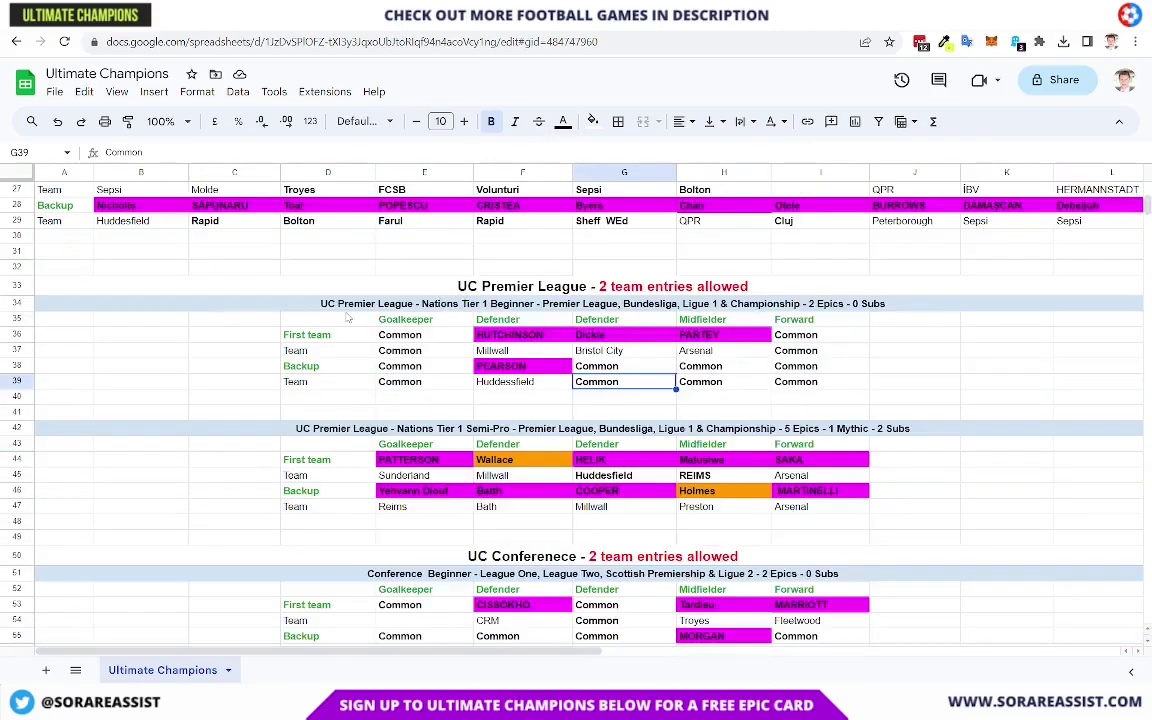
left_click(546, 308)
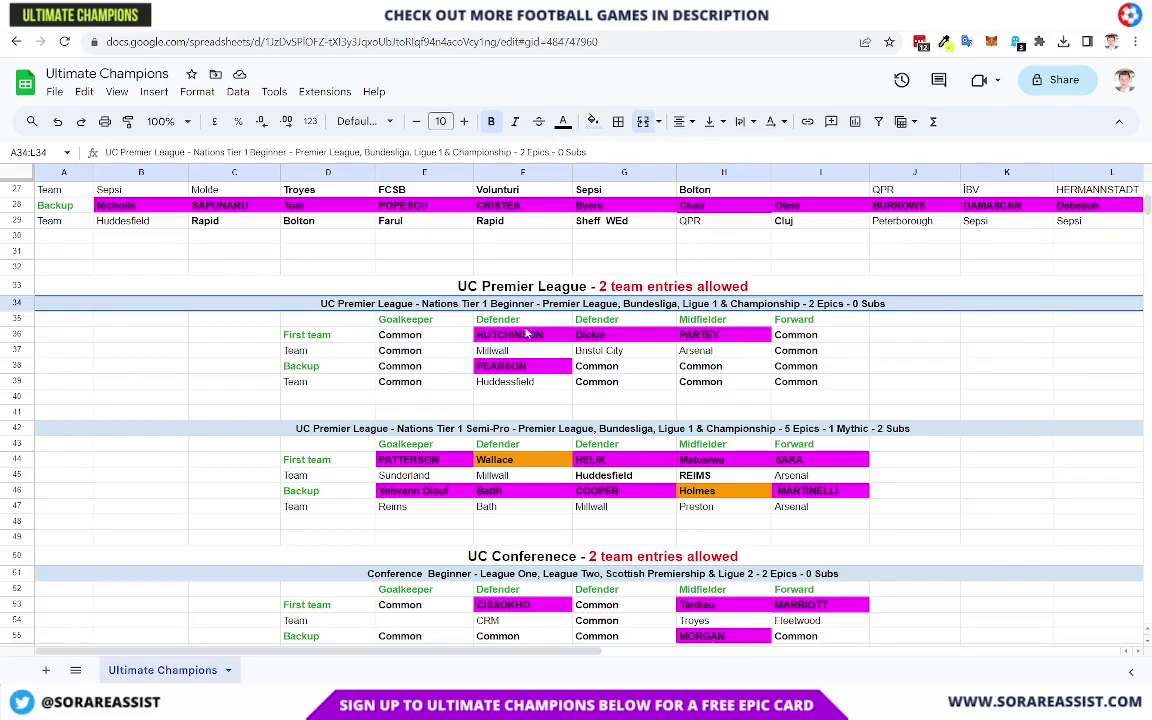
Step: Examine the UC Premier League Nations Tier 1 Beginner line-up, covering the epic defenders and midfielder and the common backup slots
left_click_drag(503, 340, 647, 357)
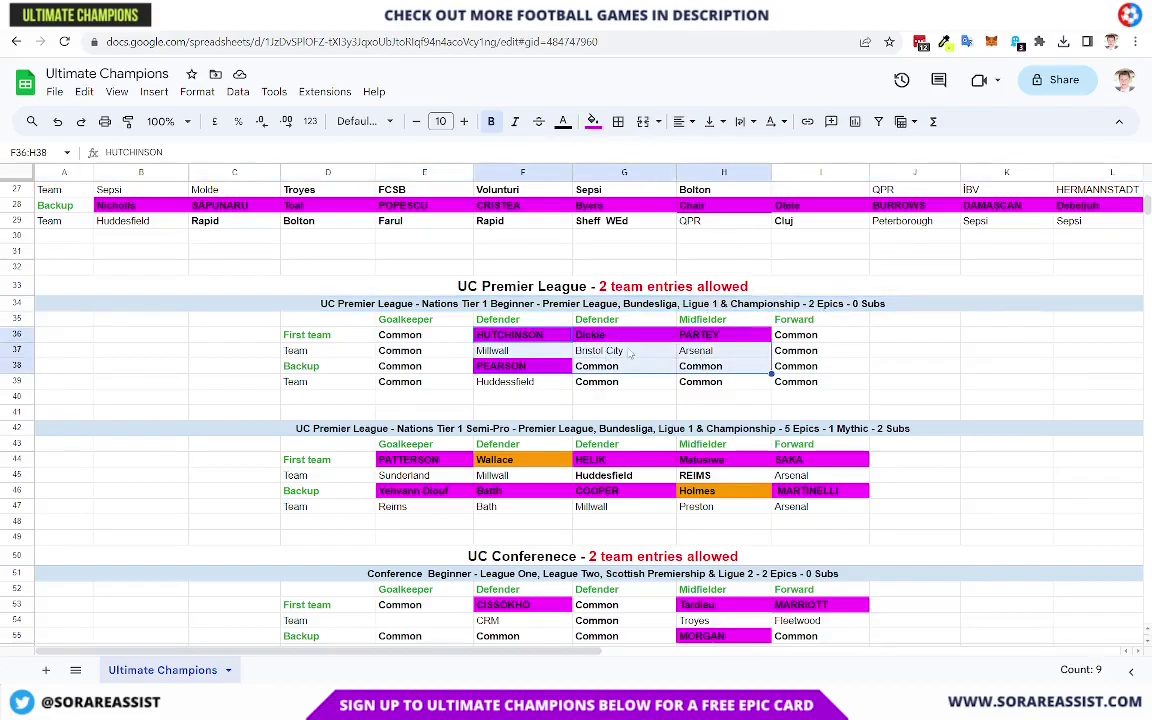
left_click(610, 382)
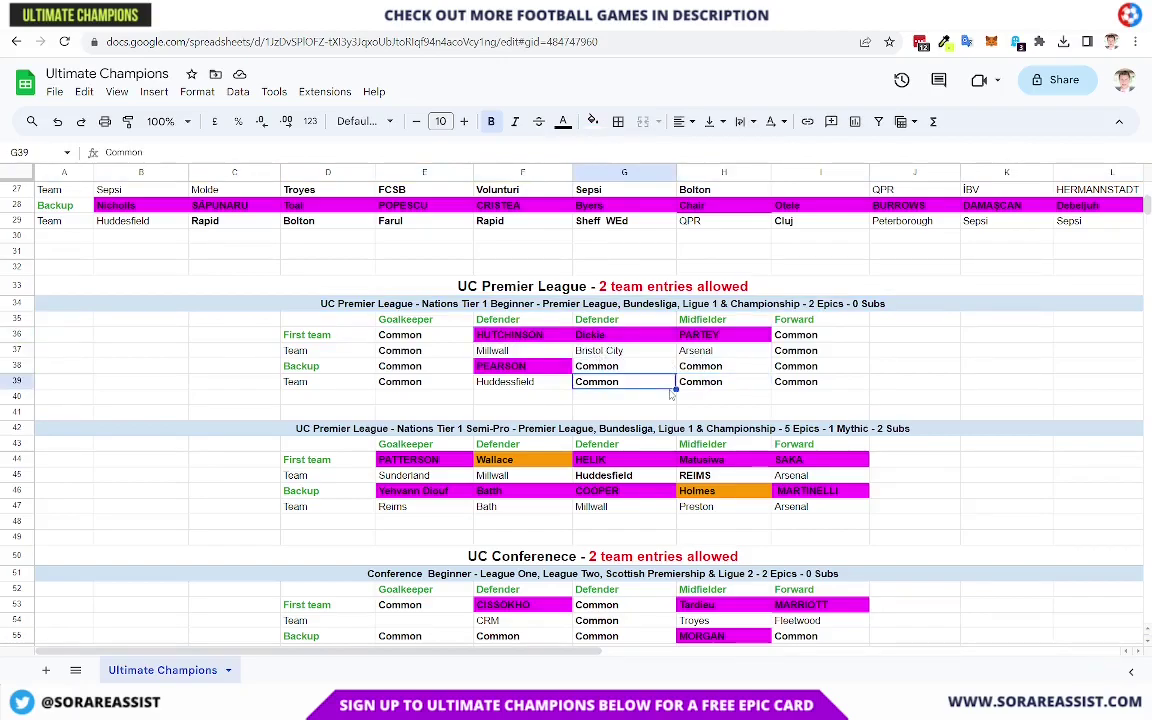
left_click(718, 368)
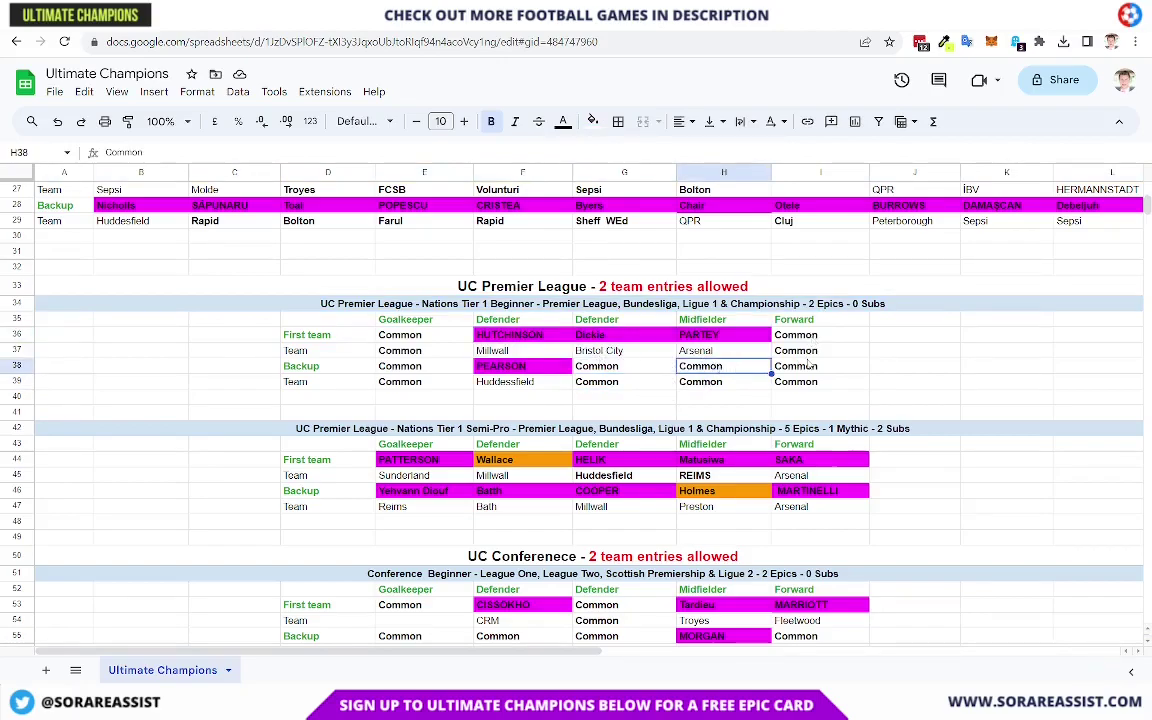
Step: Examine the UC Premier League Nations Tier 1 Semi-Pro line-up and its heading rules, comparing it with the Beginner line-up
scroll(520, 360, "down", 4)
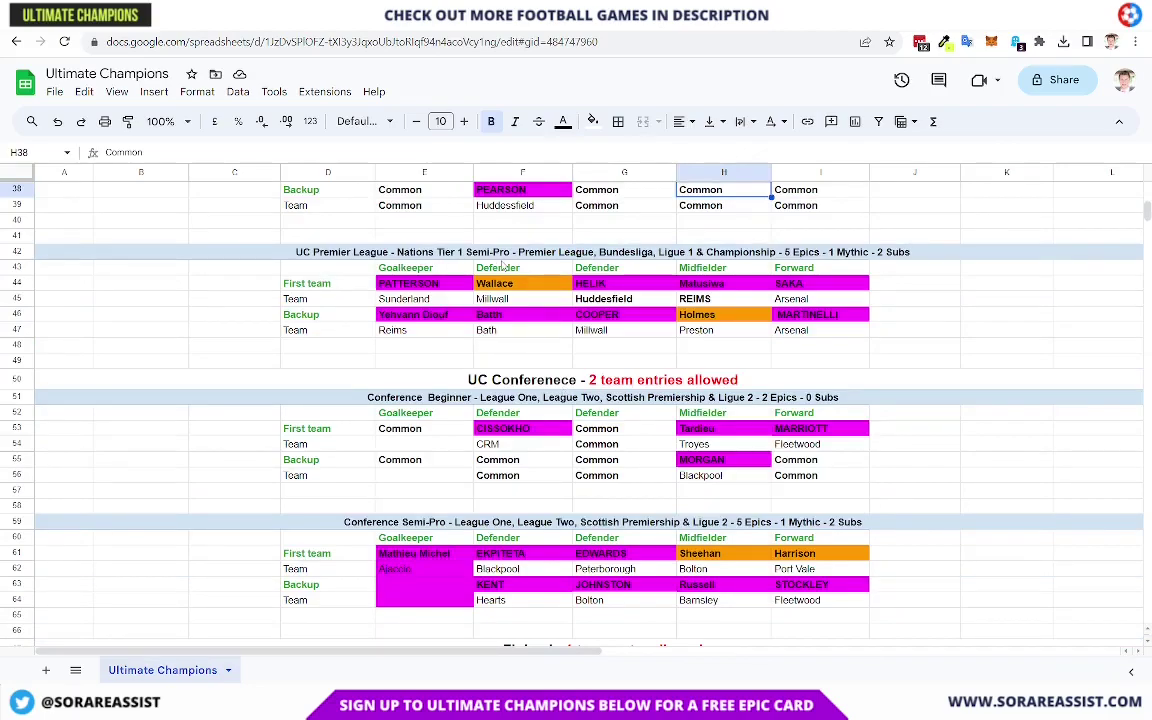
double_click(843, 253)
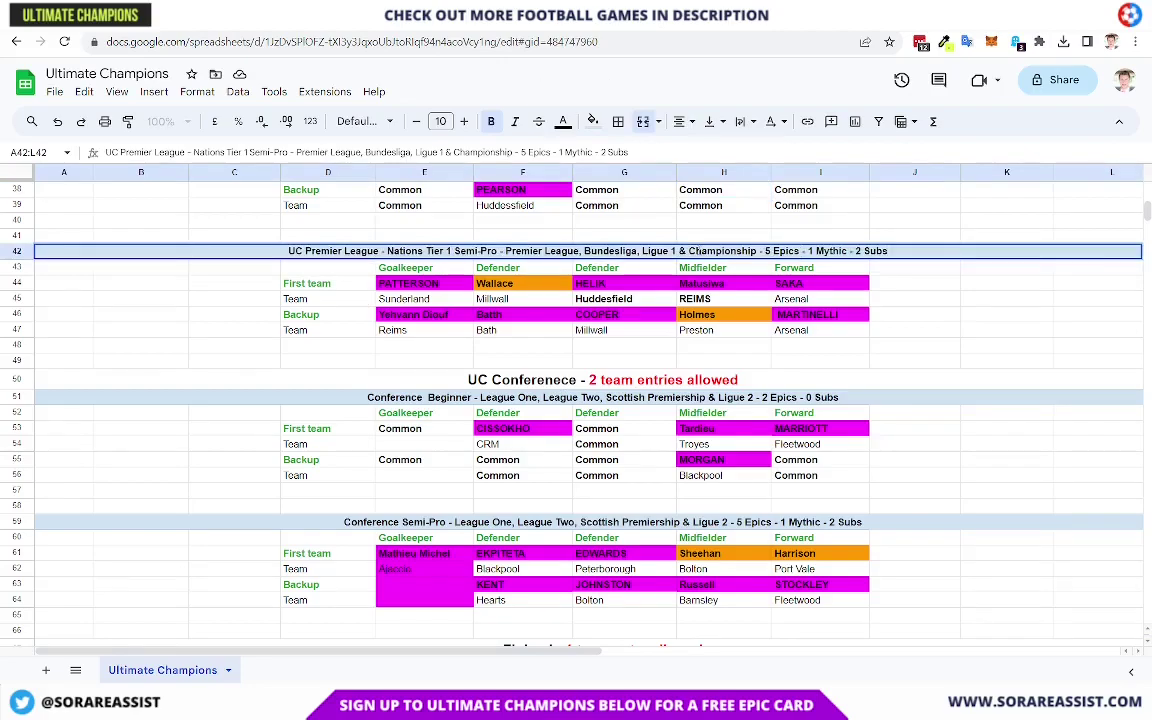
left_click(724, 284)
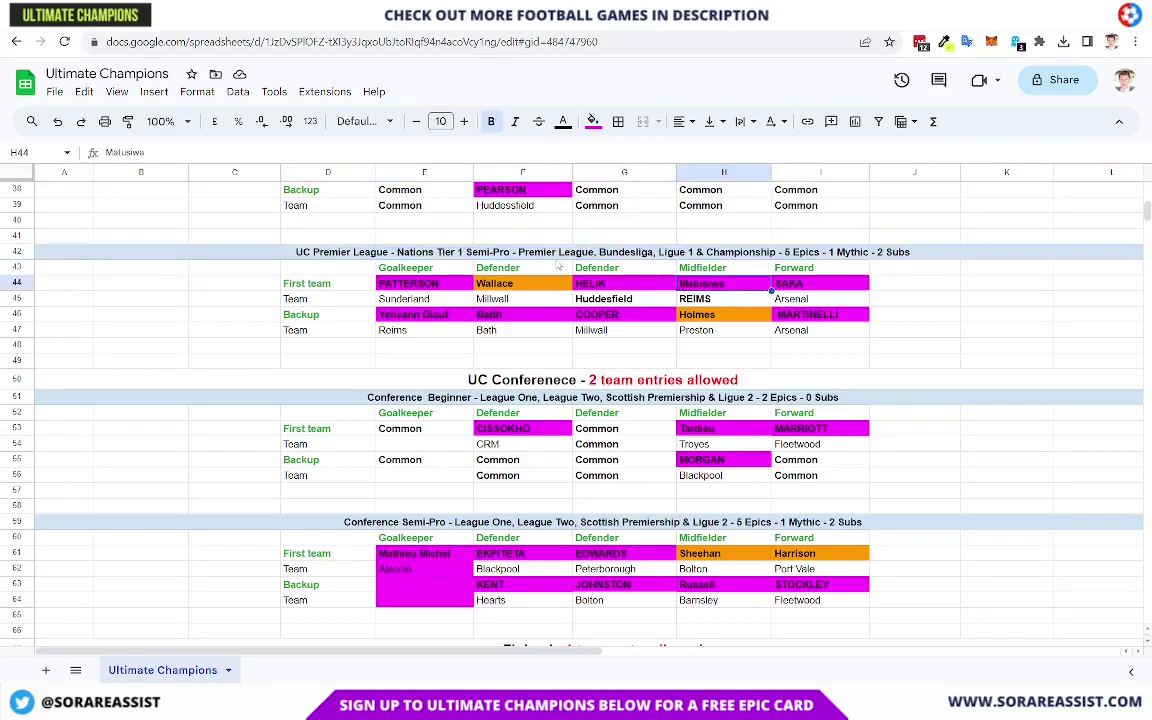
scroll(686, 262, "up", 3)
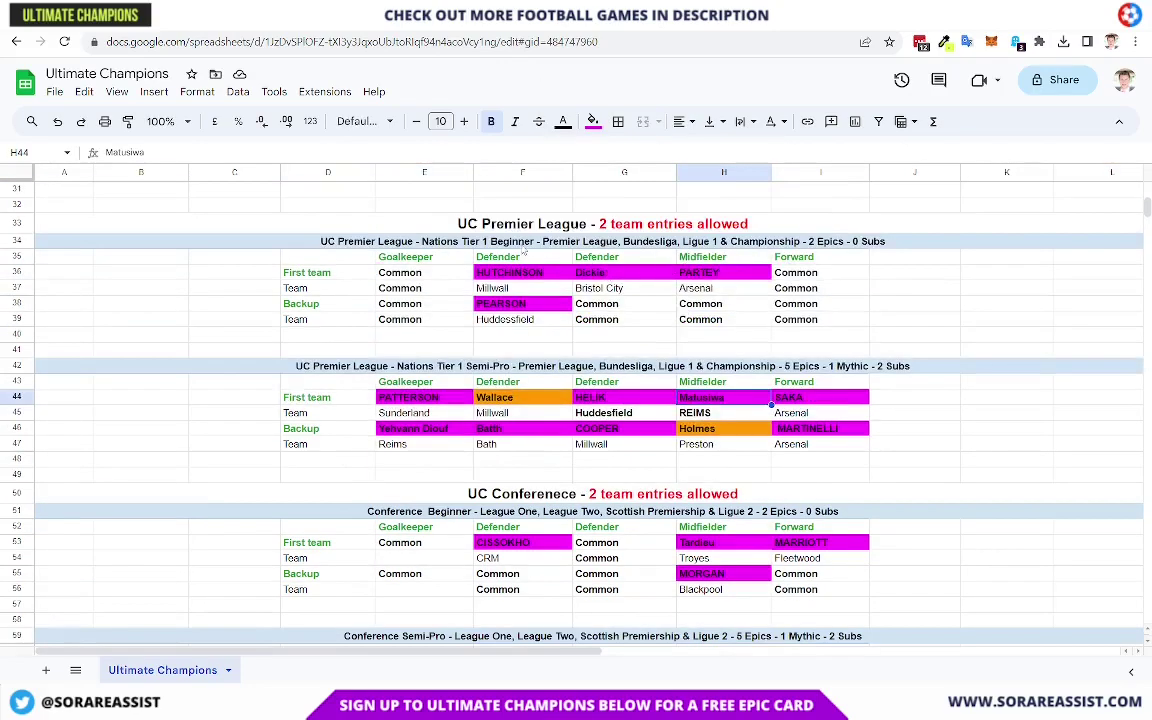
scroll(523, 253, "down", 3)
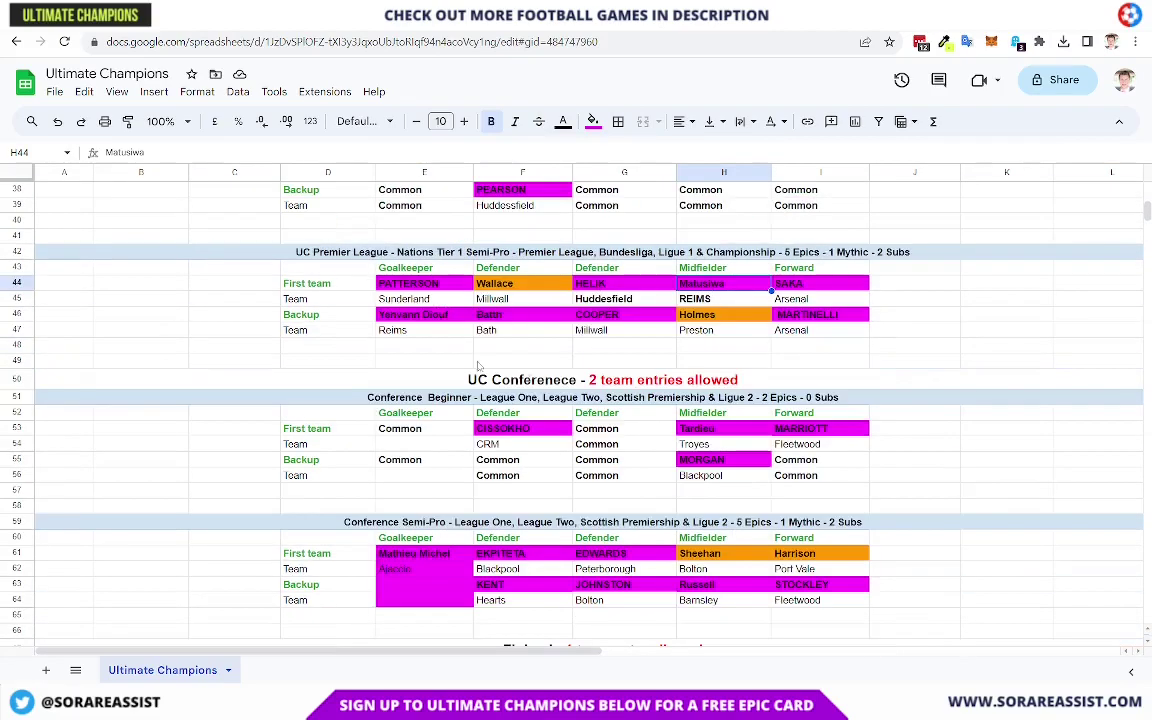
Step: Examine the UC Conference Beginner line-up, covering its eligible leagues, the epic midfielder and forward, and the common slots
scroll(575, 390, "down", 3)
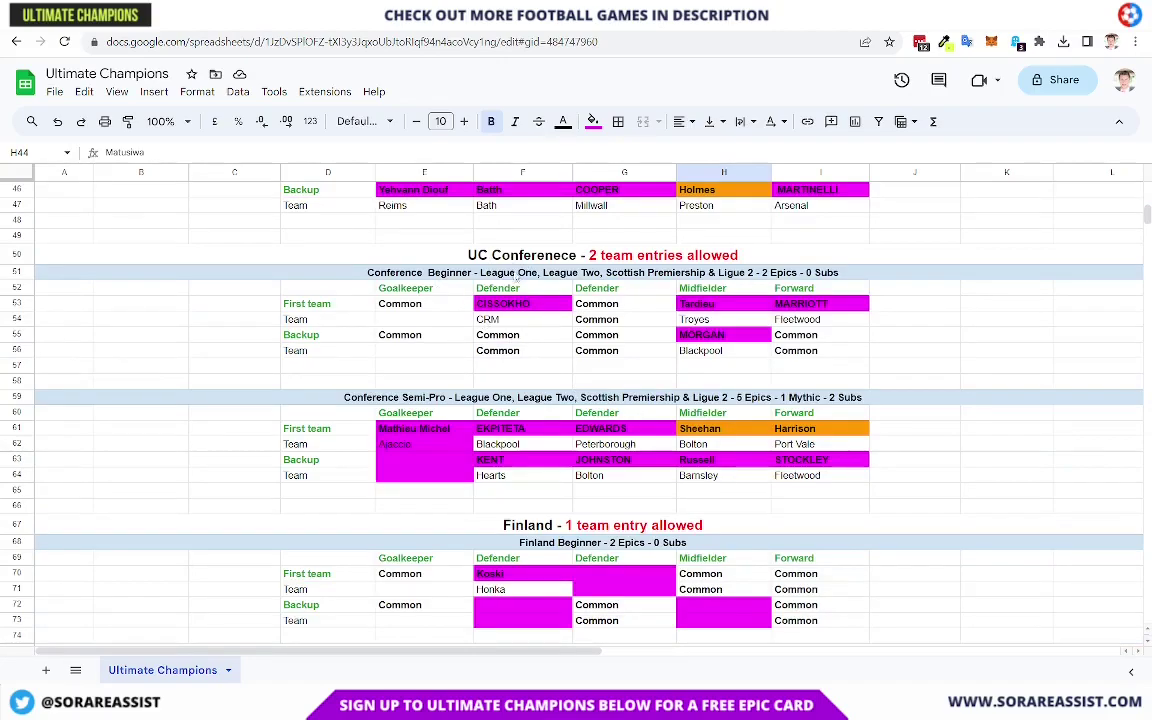
left_click(495, 275)
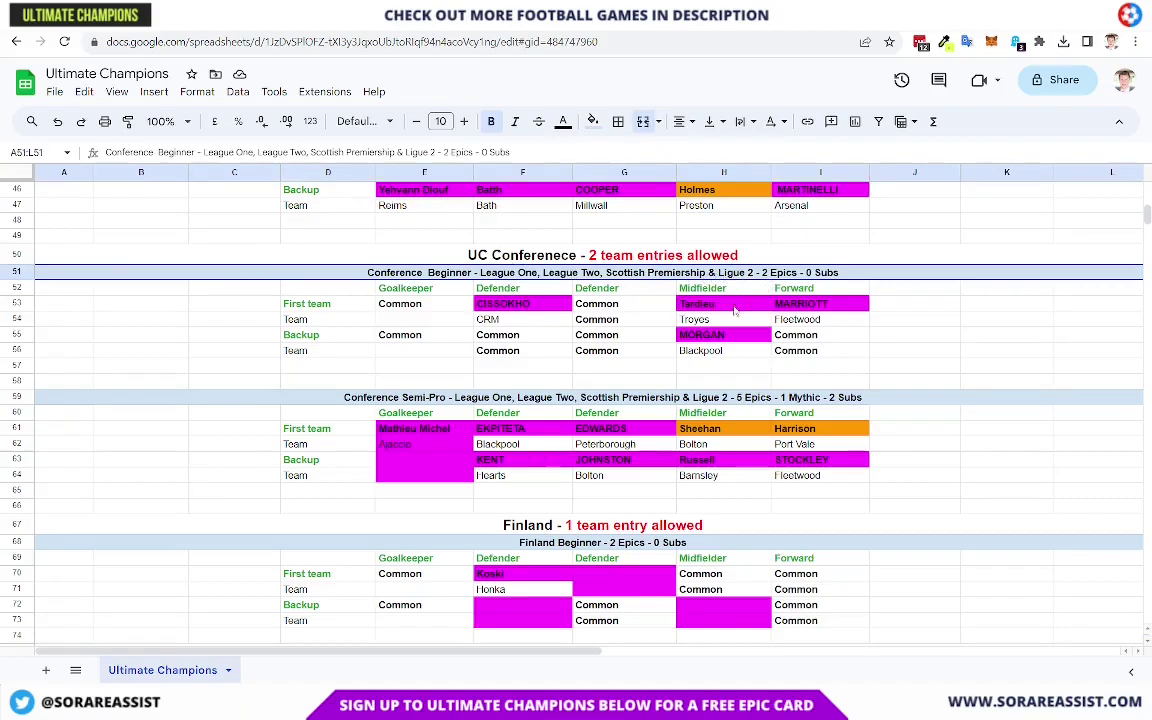
left_click(722, 304)
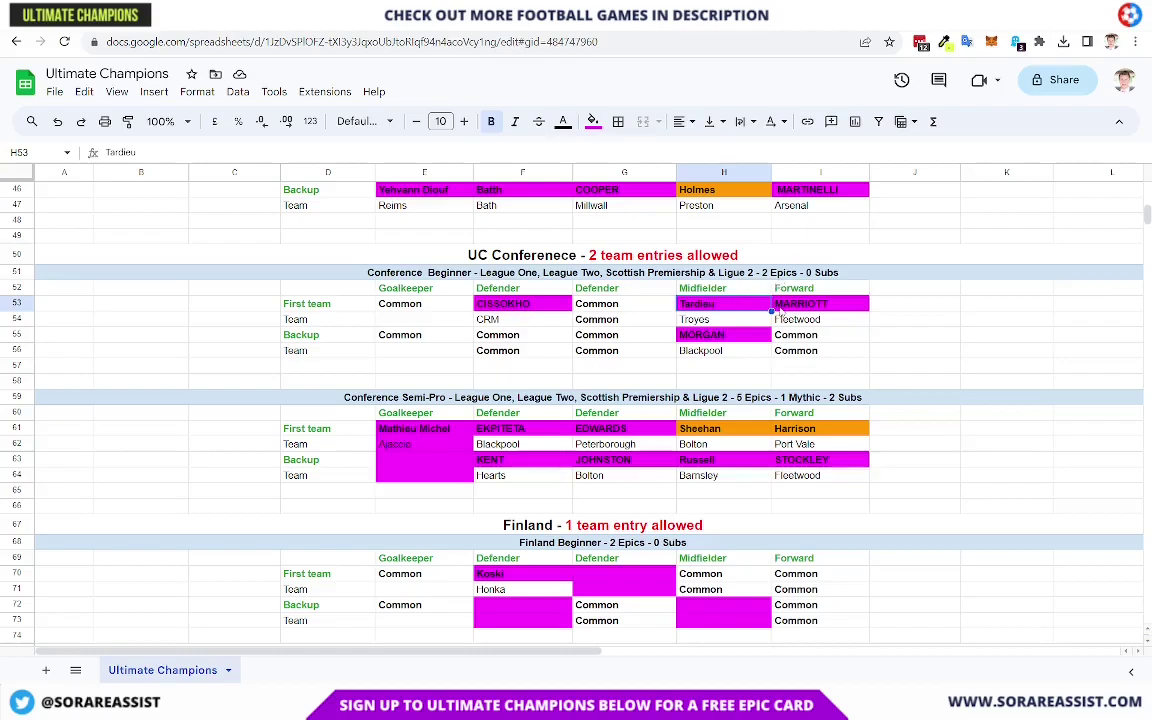
key("Right")
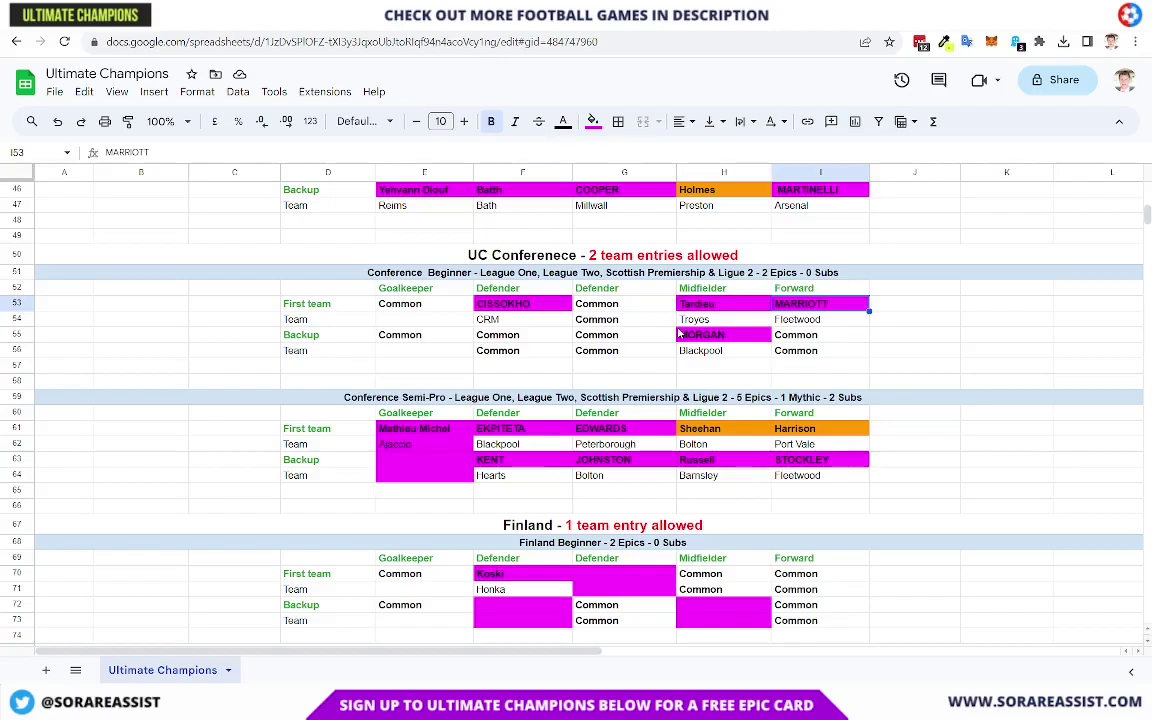
key("Down")
key("Down")
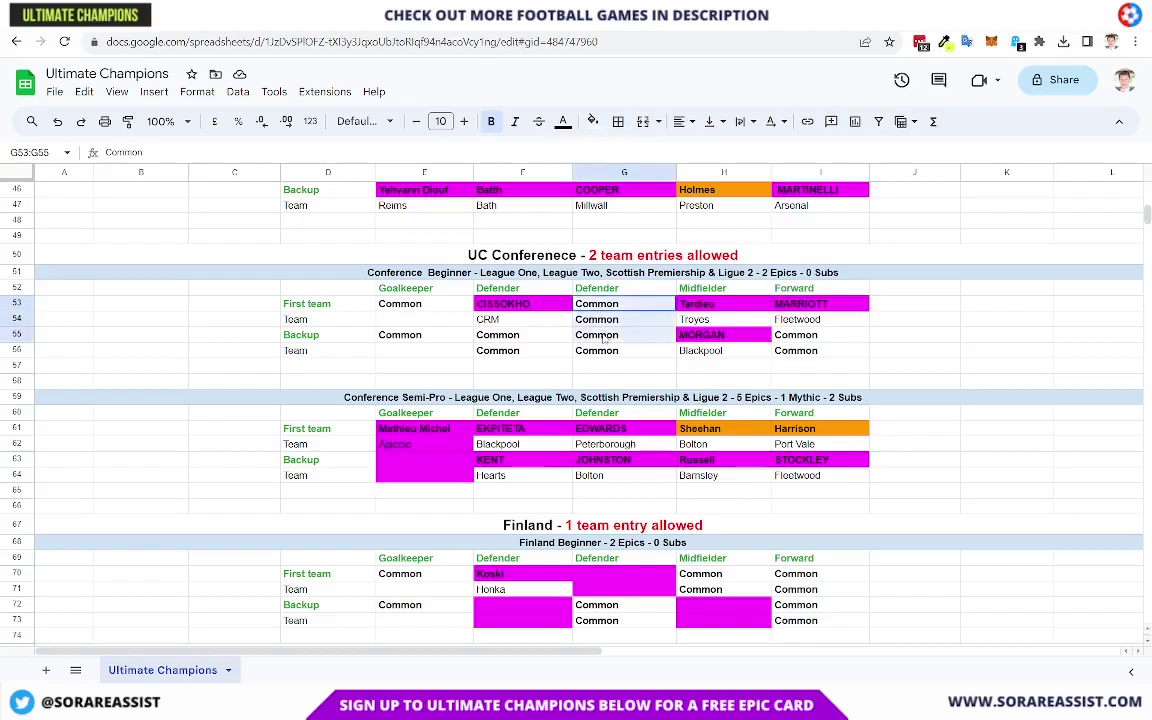
Step: Examine the Conference Semi-Pro line-up, covering the mythic midfielder and forward, the epic players, and both goalkeeper slots
scroll(595, 374, "down", 2)
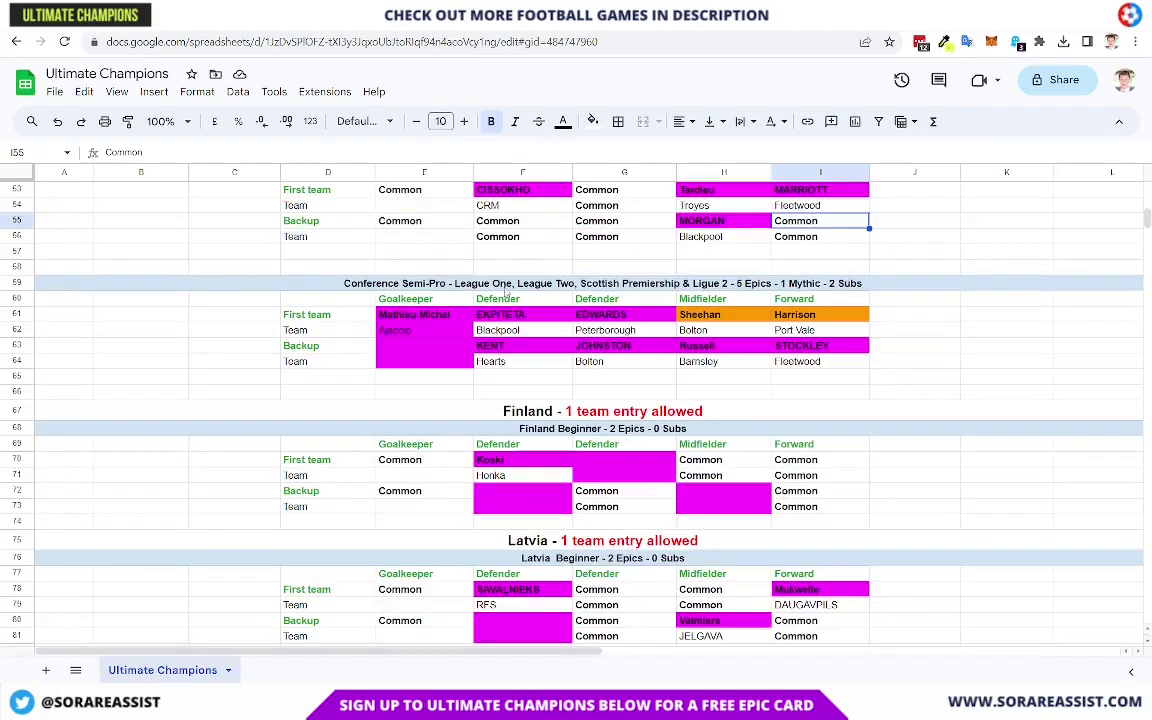
left_click(549, 286)
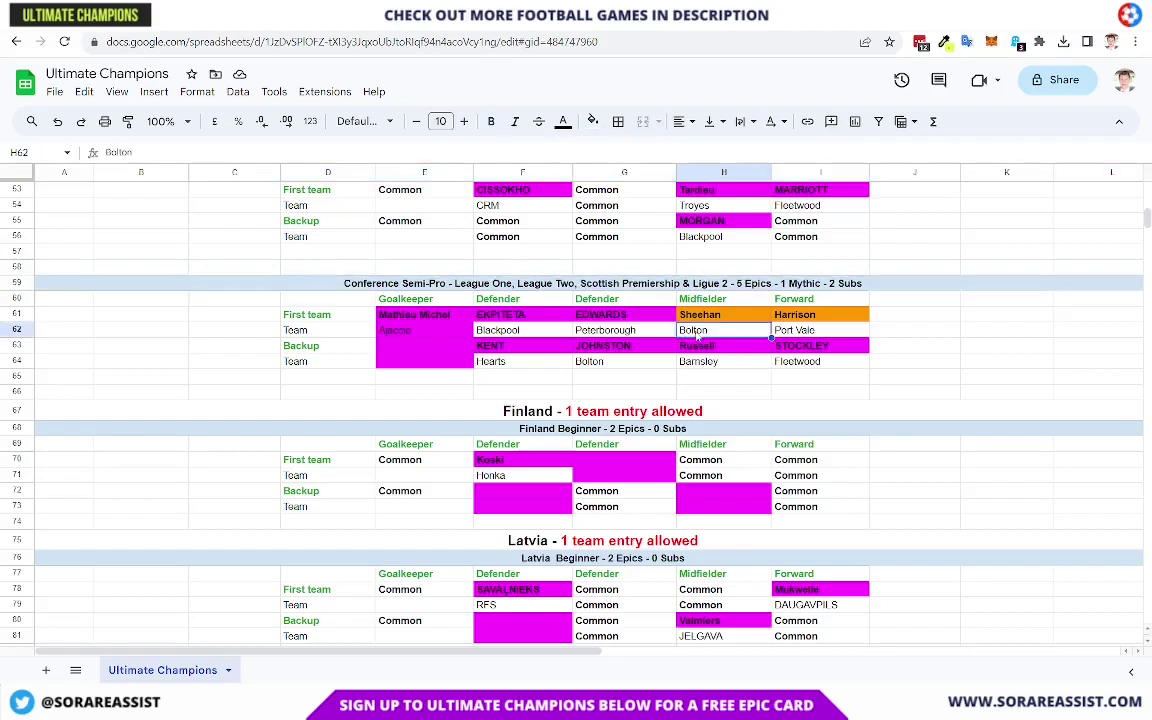
left_click(740, 318)
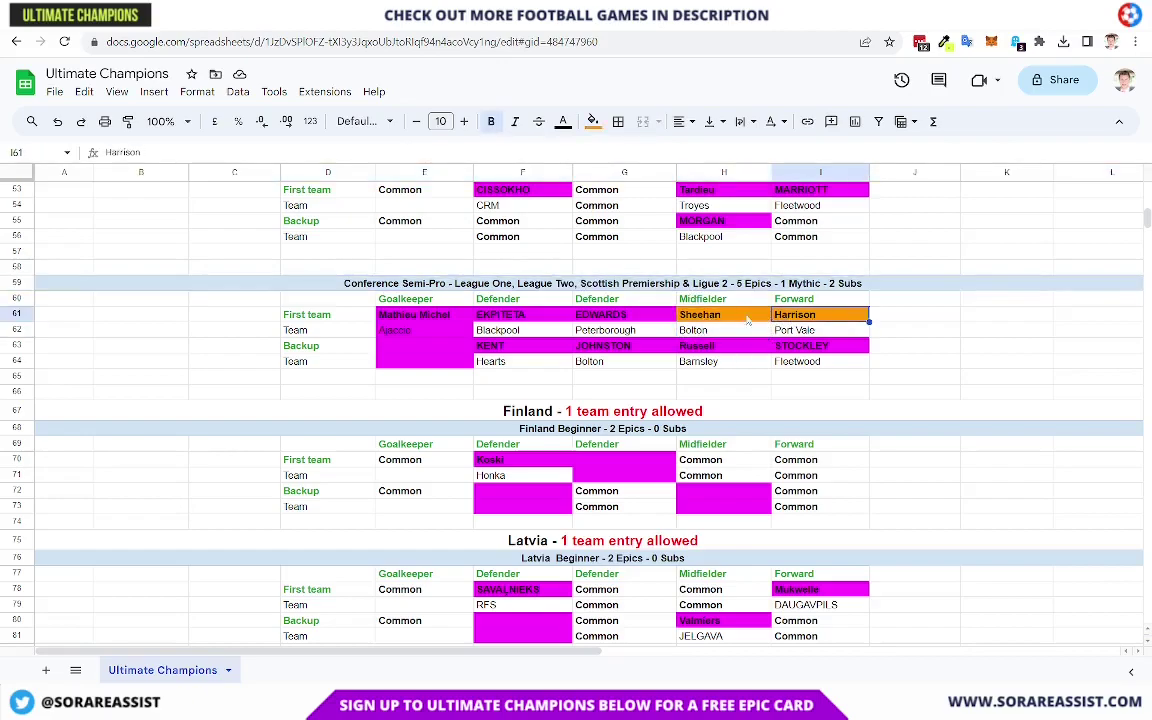
left_click_drag(820, 346, 518, 318)
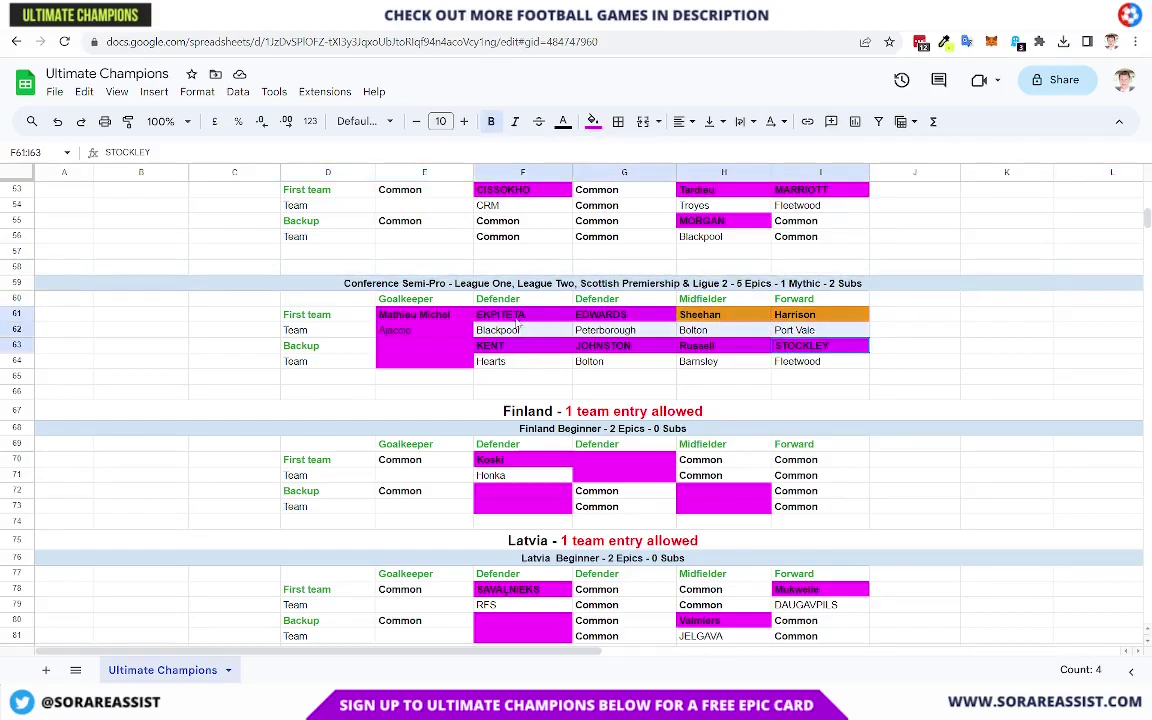
left_click(425, 361)
left_click(405, 346, "shift")
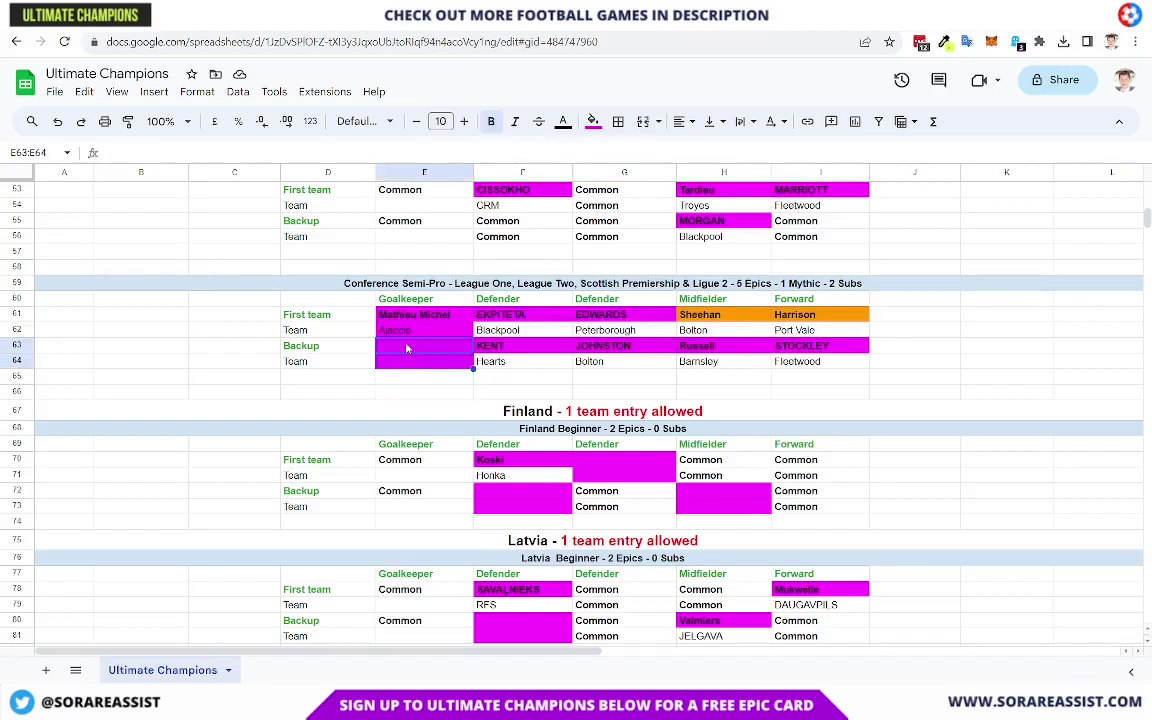
left_click_drag(415, 316, 417, 332)
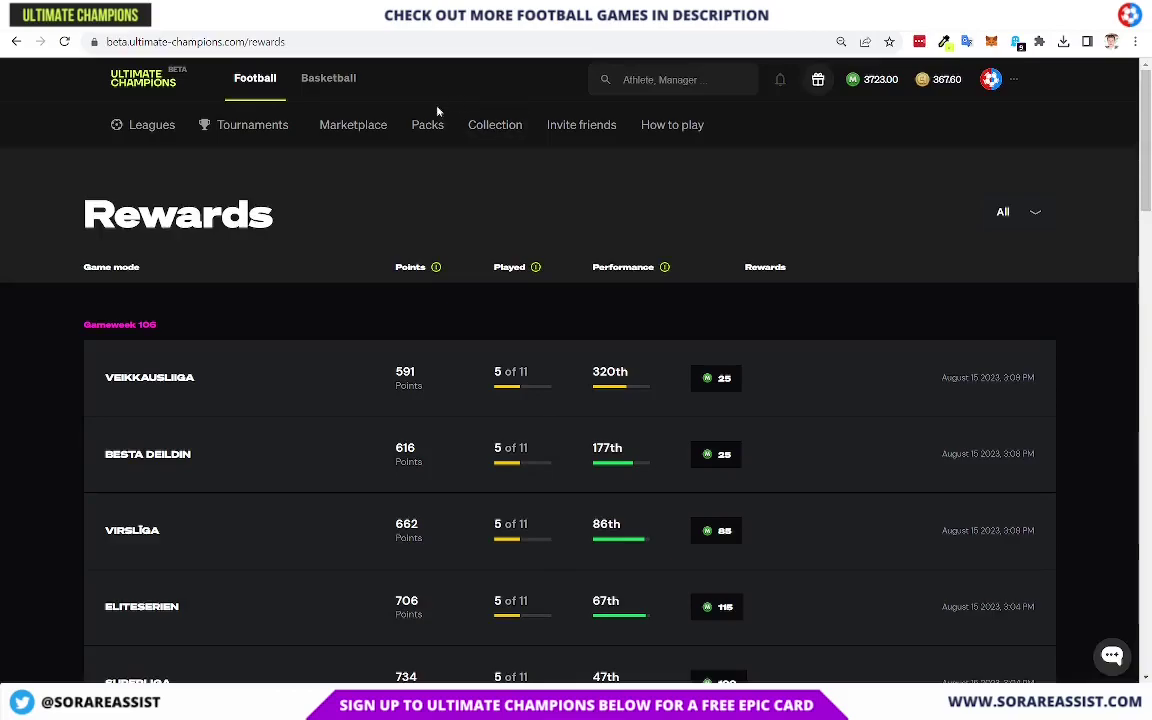
Step: Switch to the Ultimate Champions site, open the football card collection and sort it by Newest
left_click(495, 124)
left_click(983, 377)
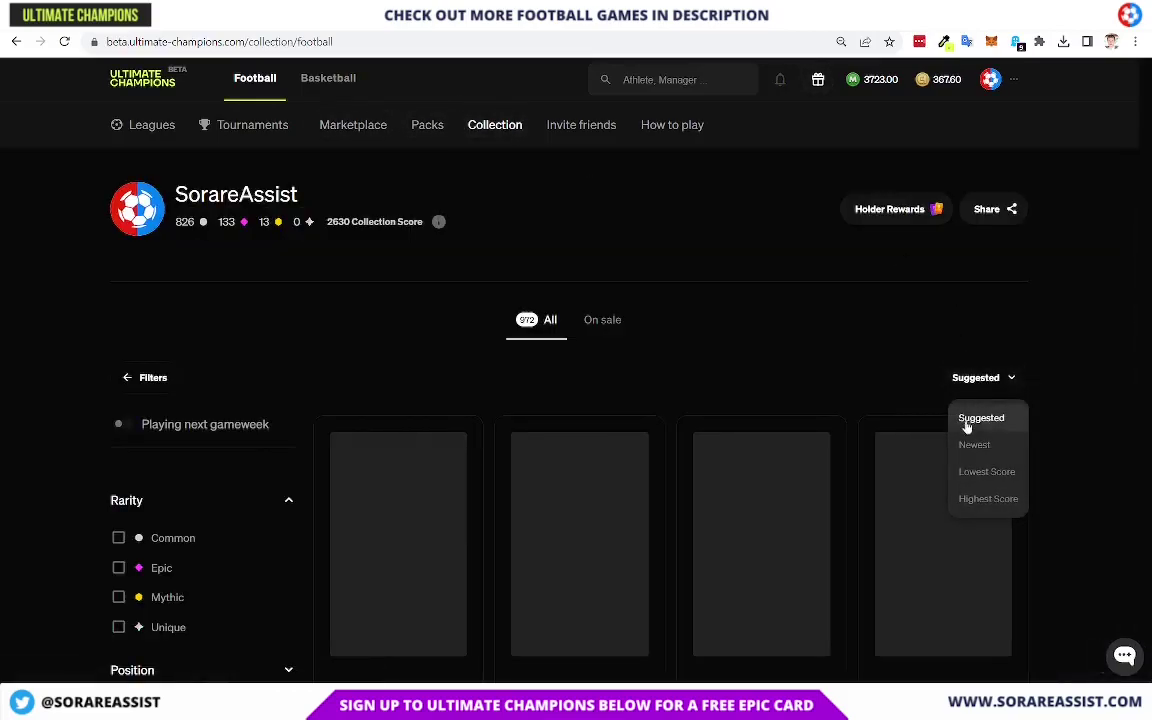
left_click(975, 442)
scroll(520, 330, "down", 2)
scroll(476, 306, "up", 2)
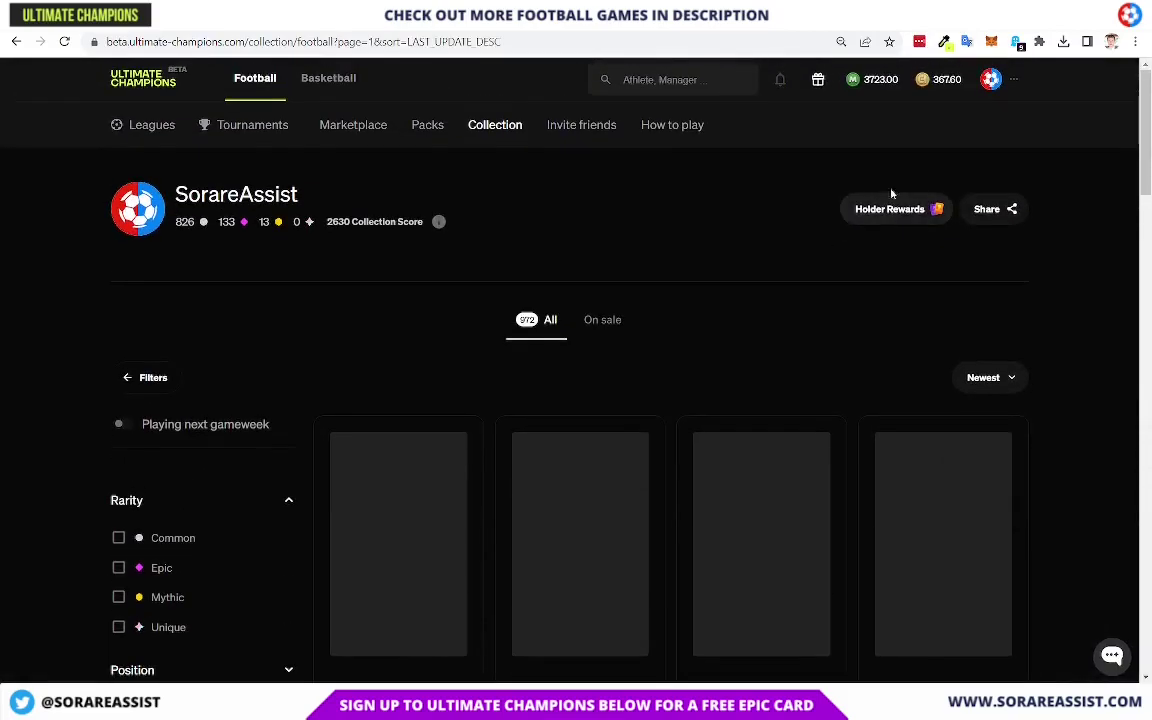
Step: Inspect the newest epic goalkeeper card in the collection and check its recent match scores
scroll(499, 273, "down", 1)
scroll(497, 271, "down", 2)
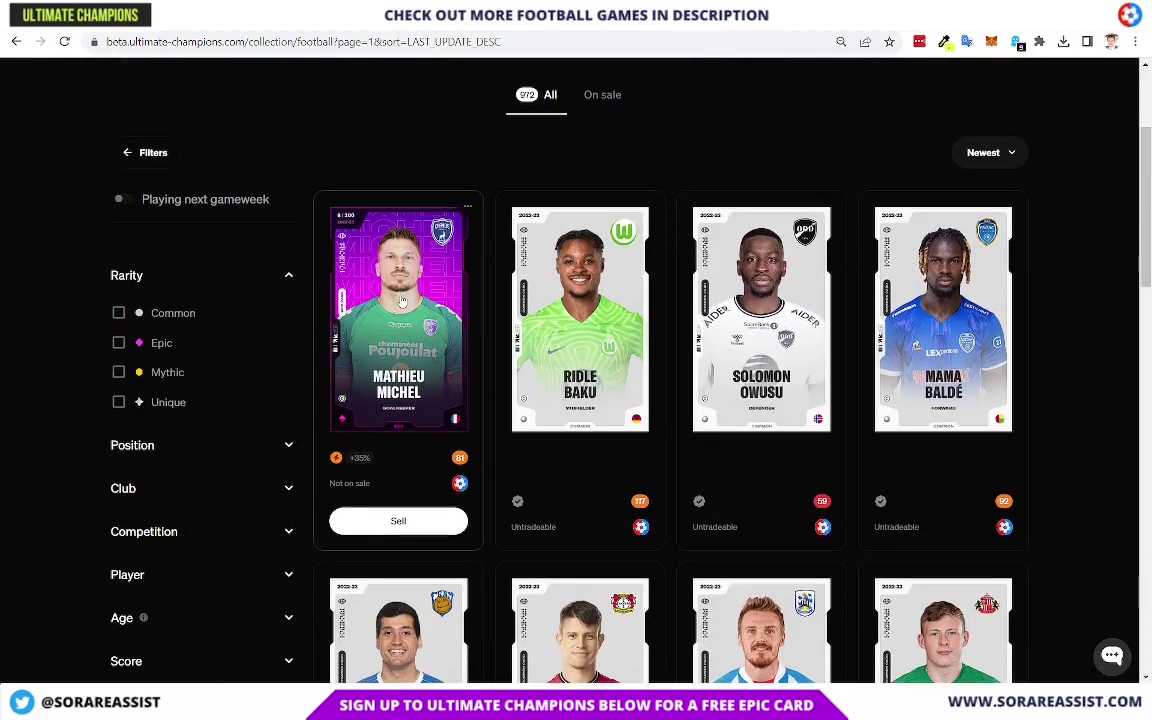
mouse_move(459, 459)
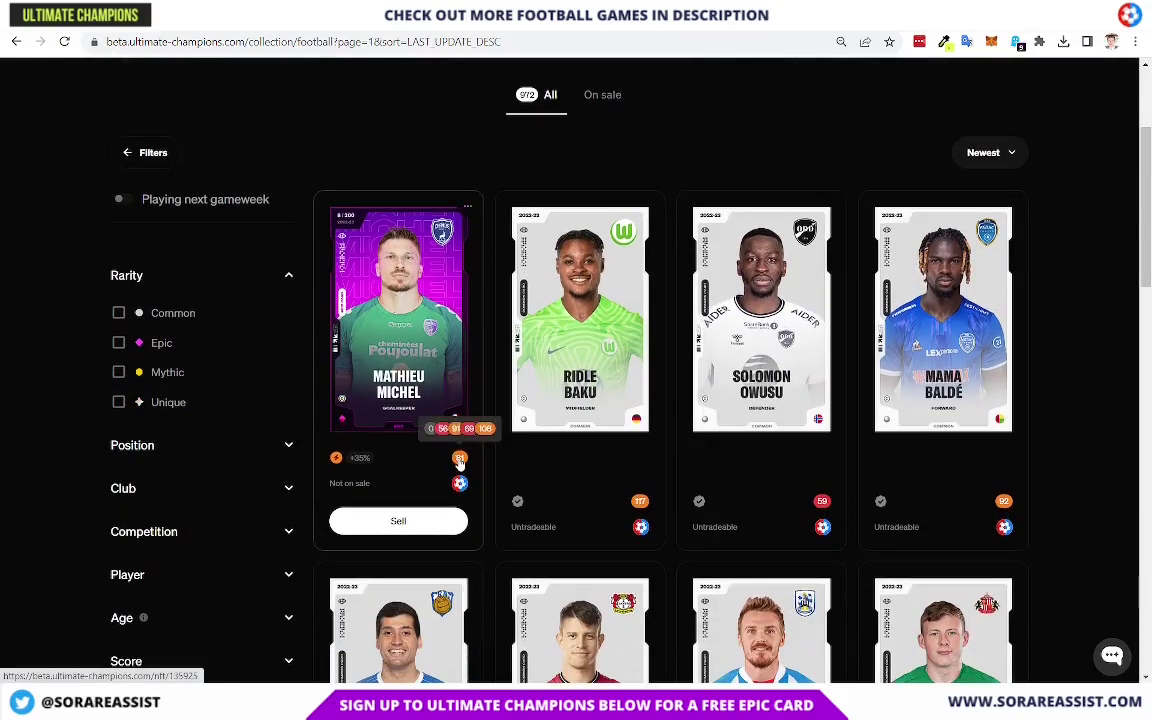
scroll(363, 250, "up", 1)
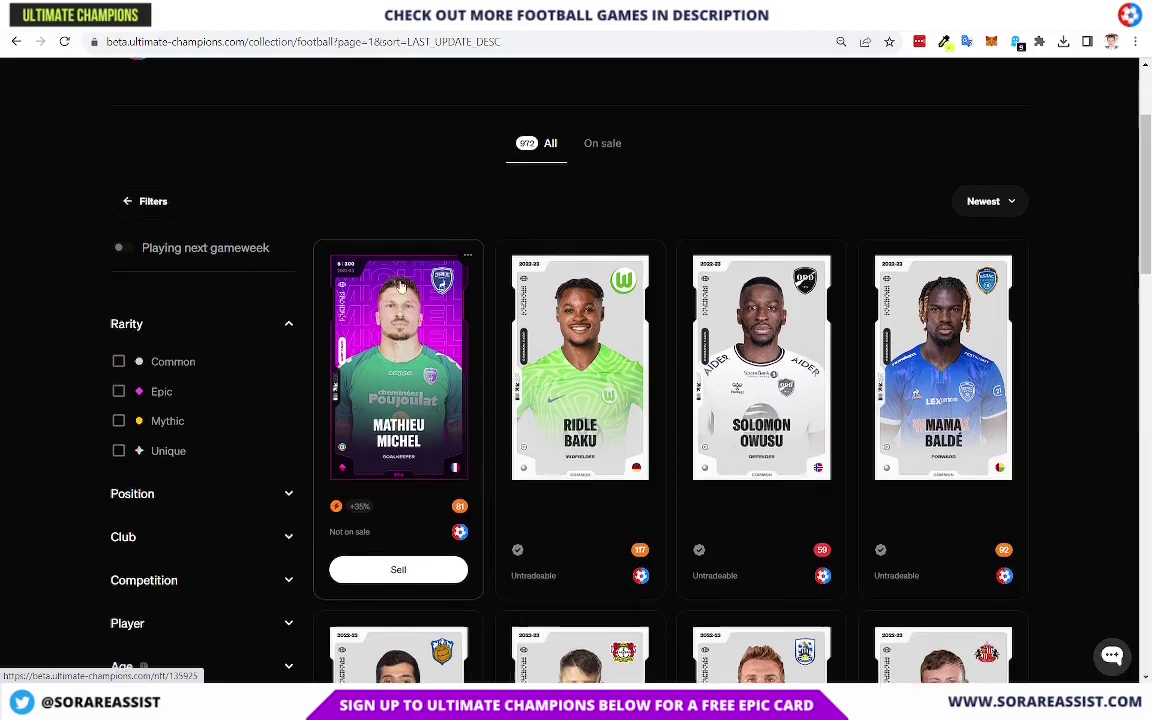
Step: Return to the Google Sheets line-ups and review the empty backup goalkeeper slot and league rules for Conference Semi-Pro
key("ctrl+Tab")
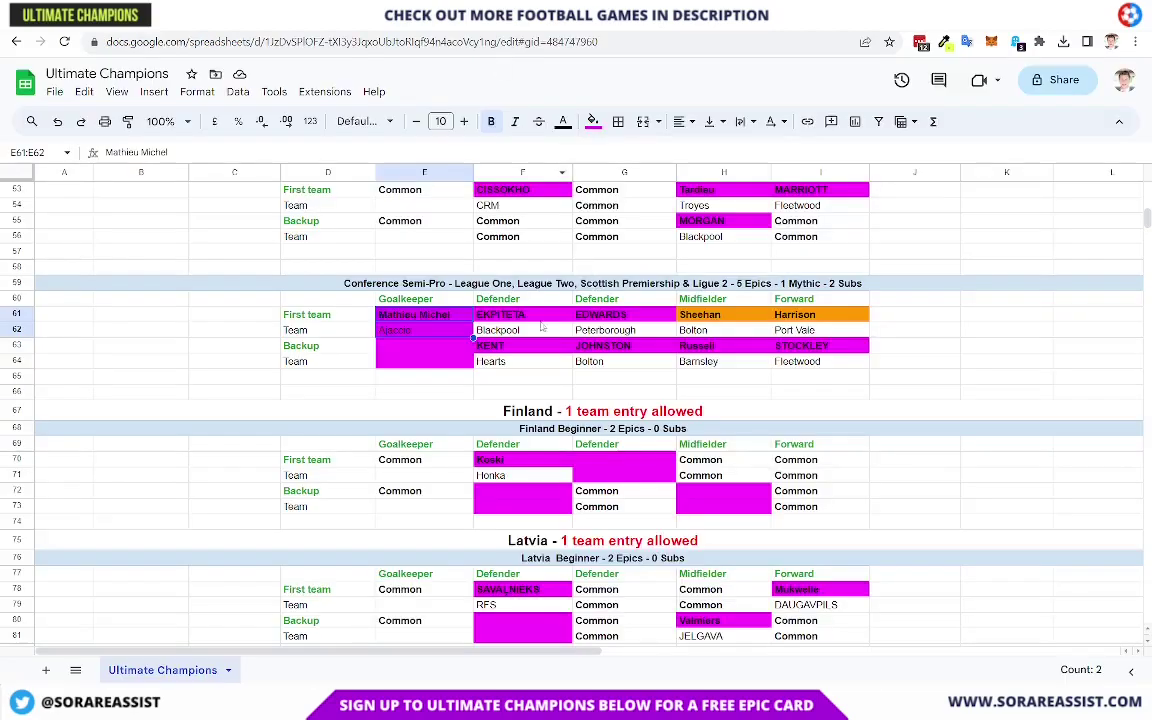
left_click(446, 344)
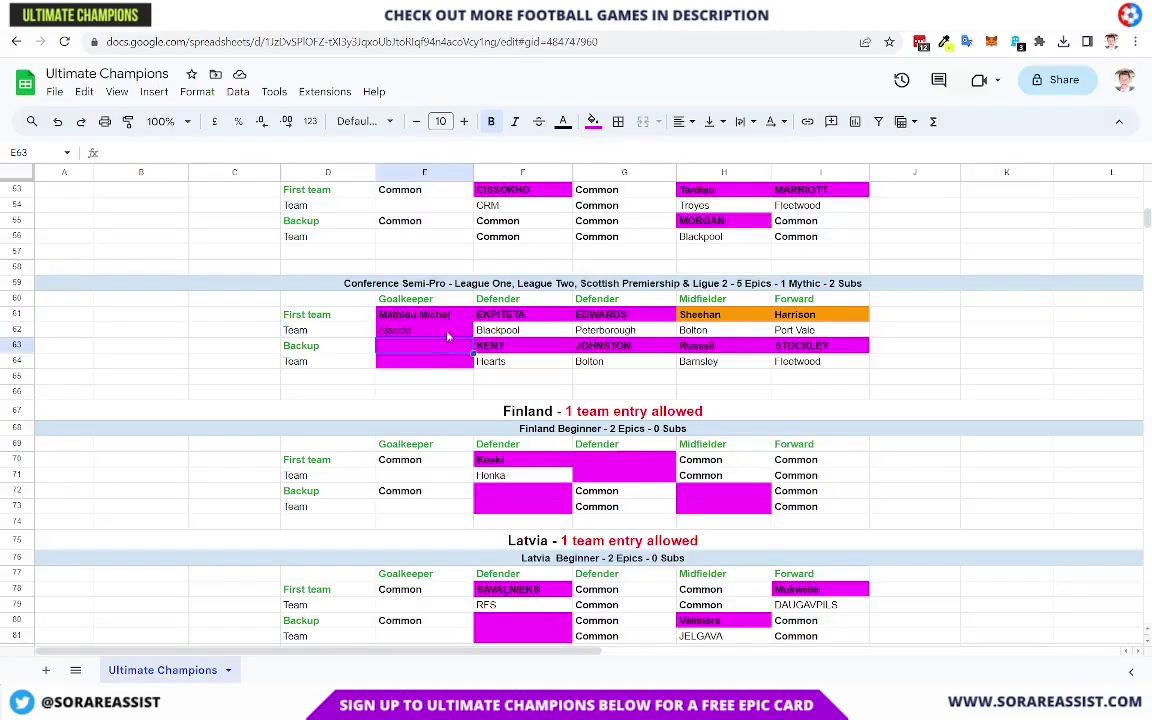
left_click(432, 284)
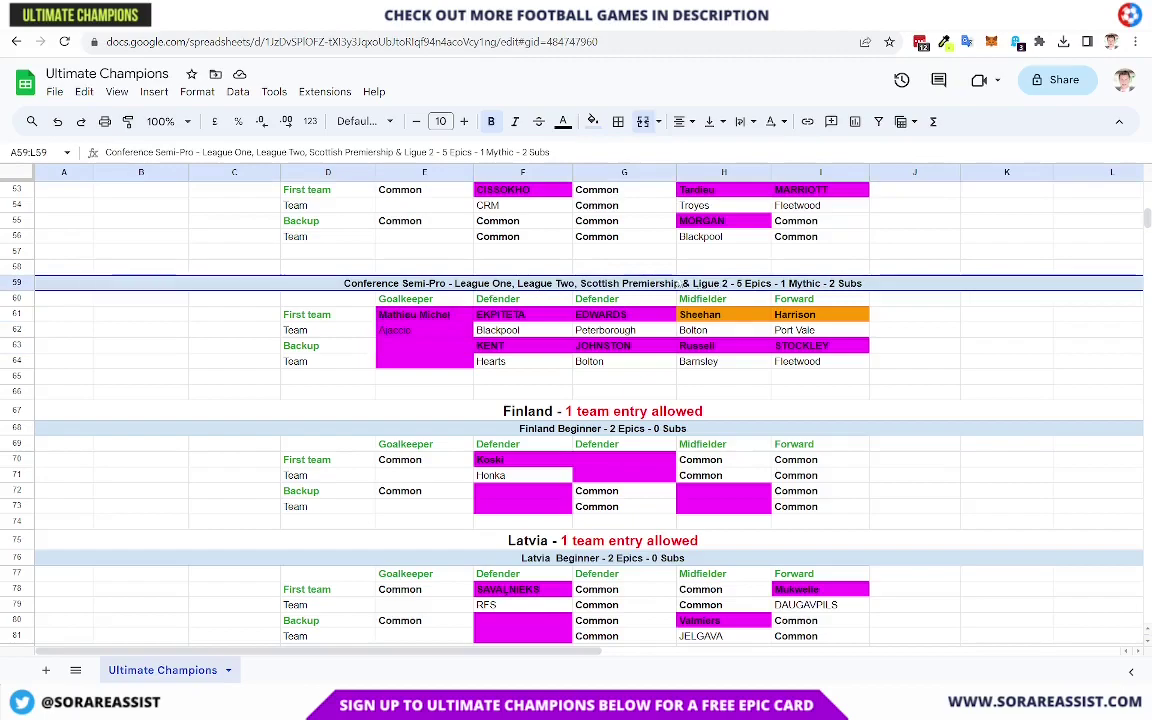
left_click_drag(428, 346, 430, 366)
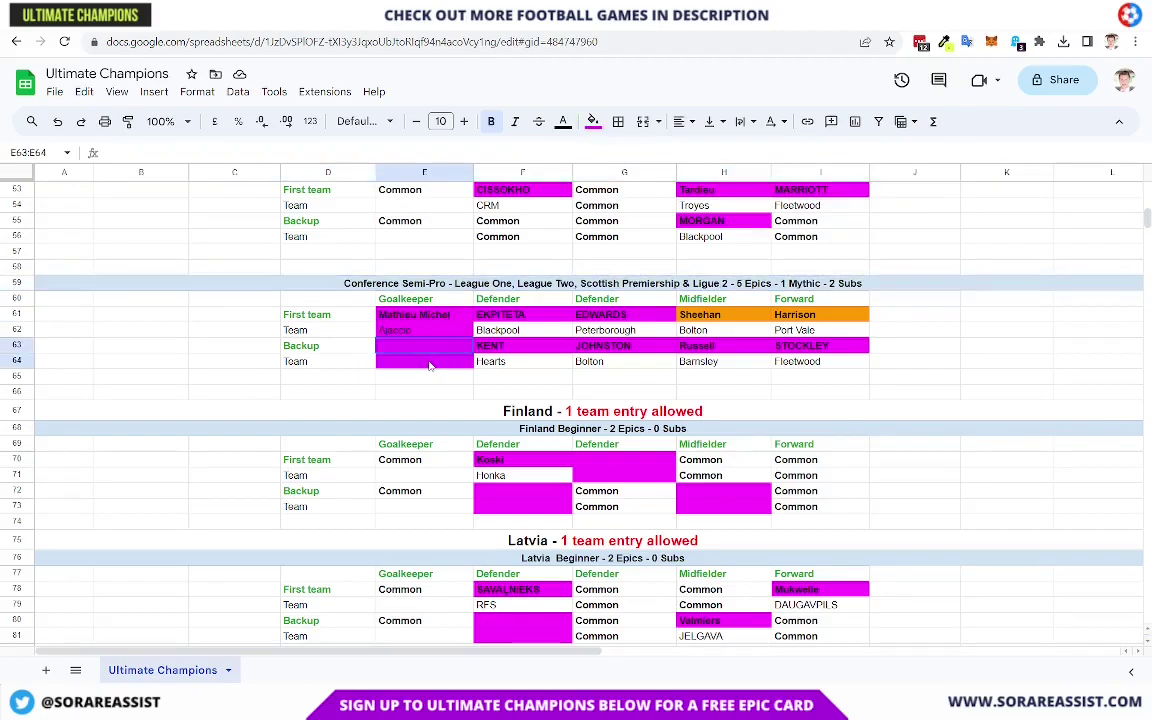
left_click(335, 330)
Step: Examine the Finland Beginner line-up, covering its rules, the epic defender in the first team, and the unfilled epic defender and midfielder slots
scroll(530, 232, "down", 3)
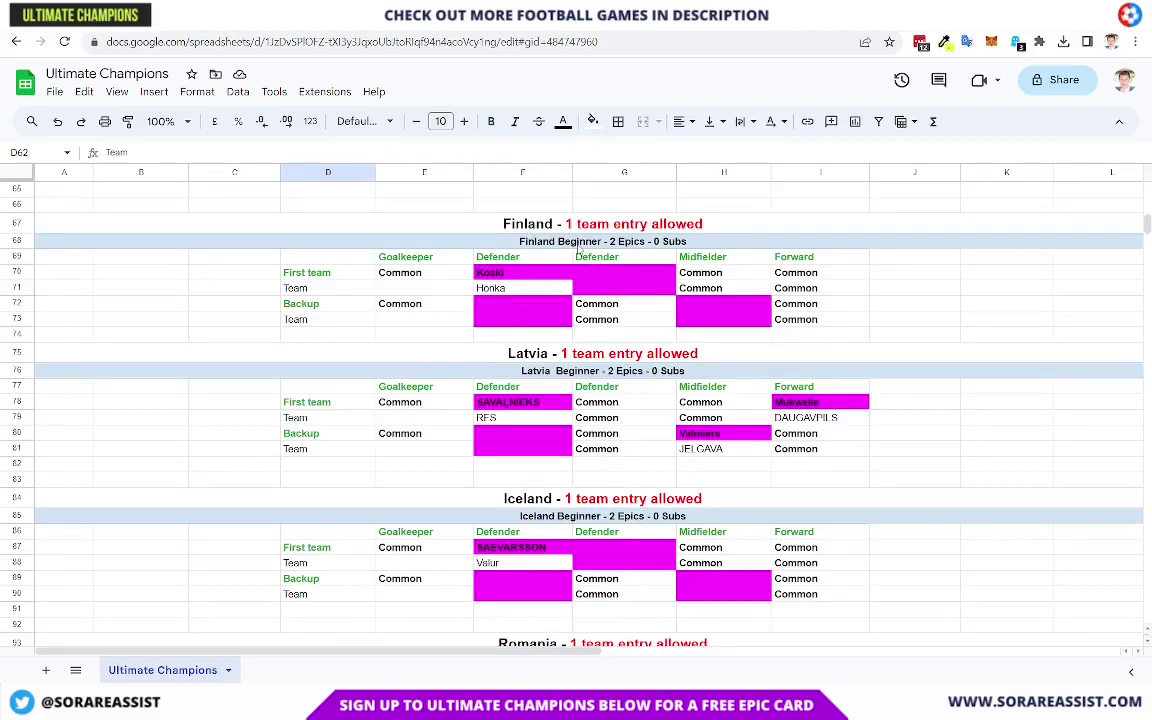
left_click(509, 279)
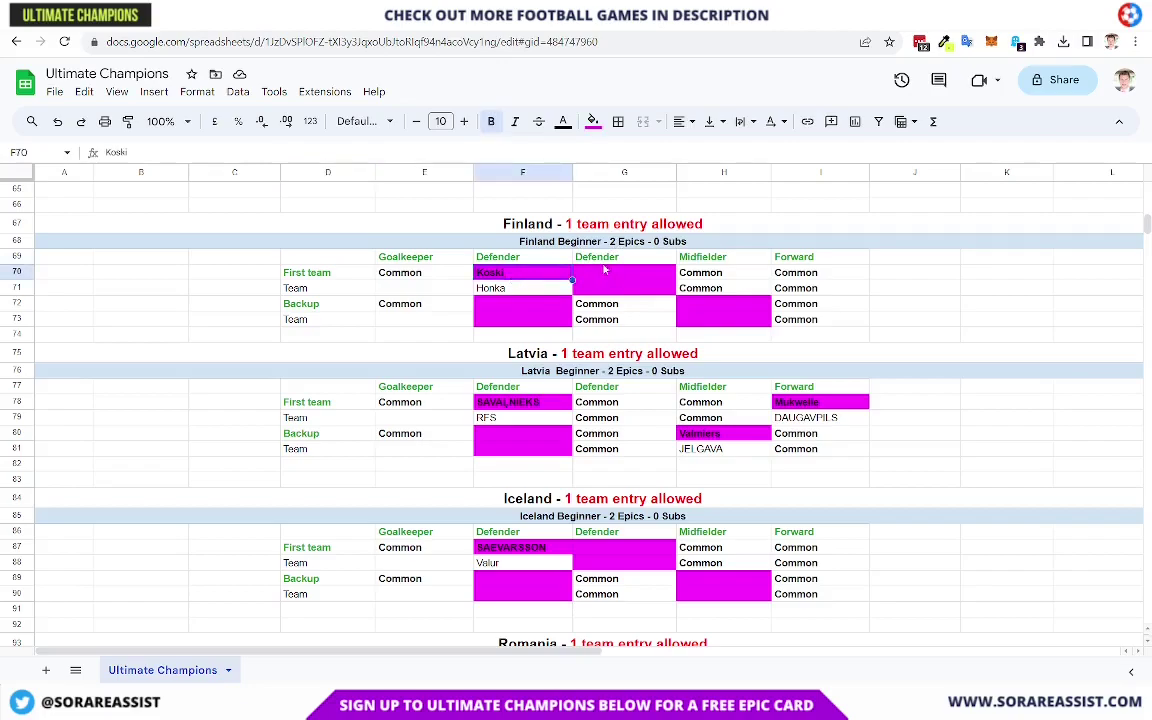
left_click(627, 248)
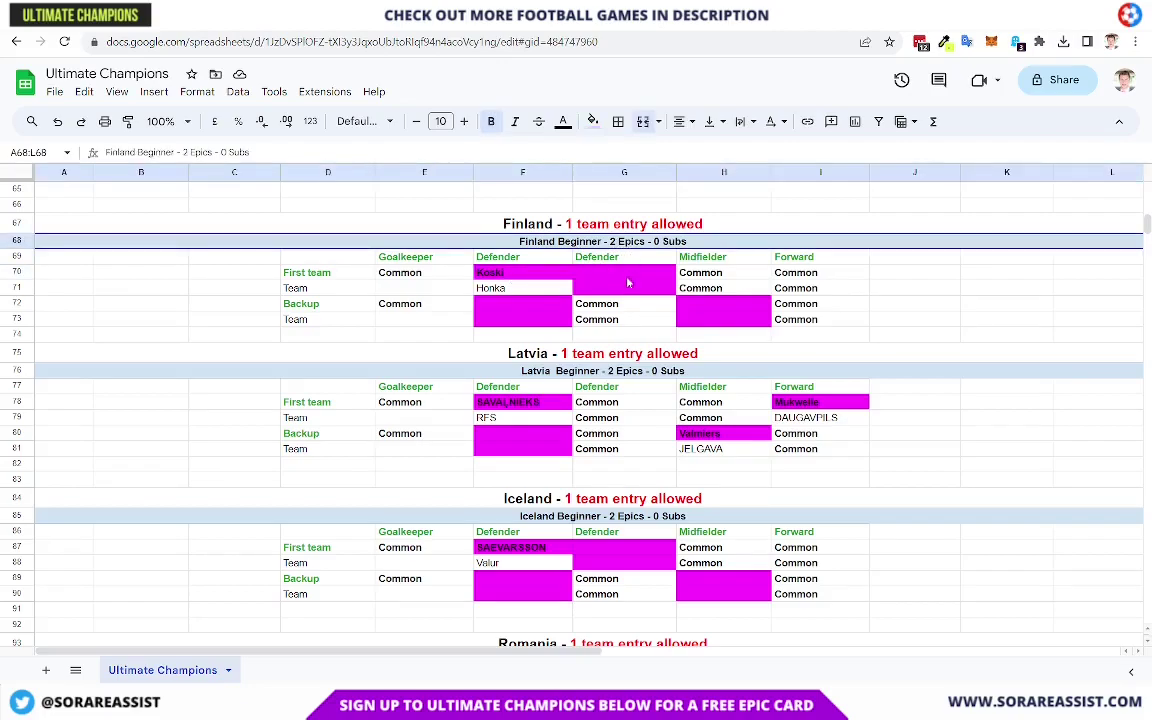
left_click(608, 274)
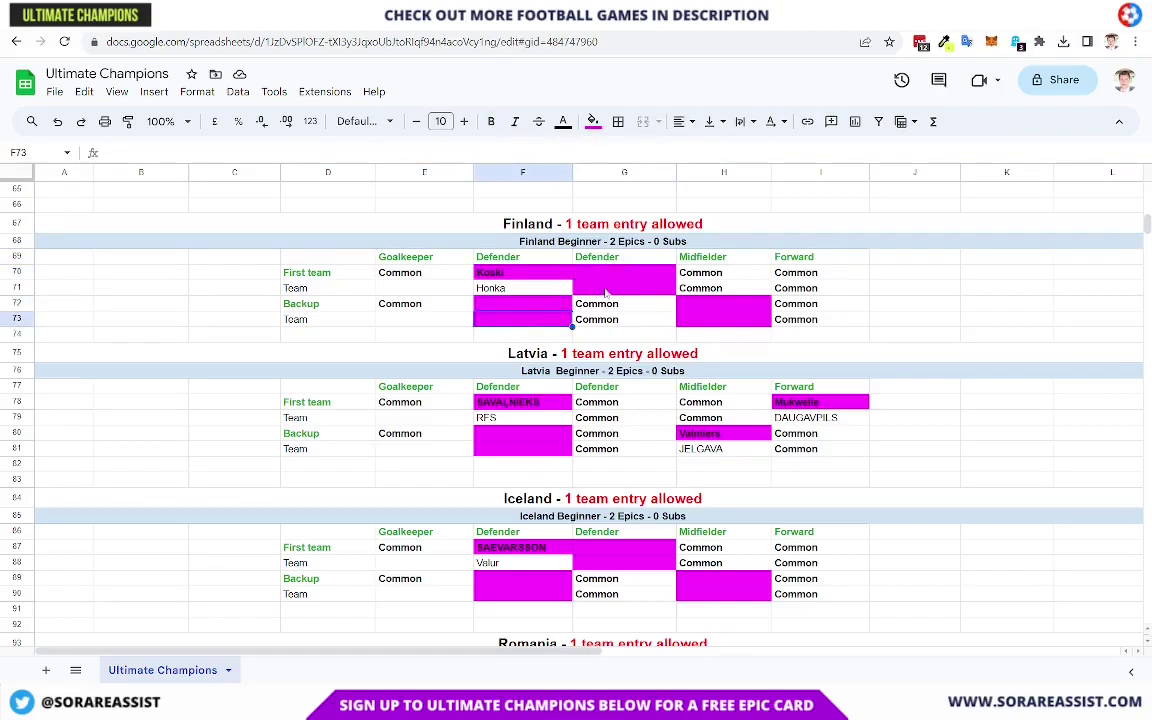
left_click(545, 270)
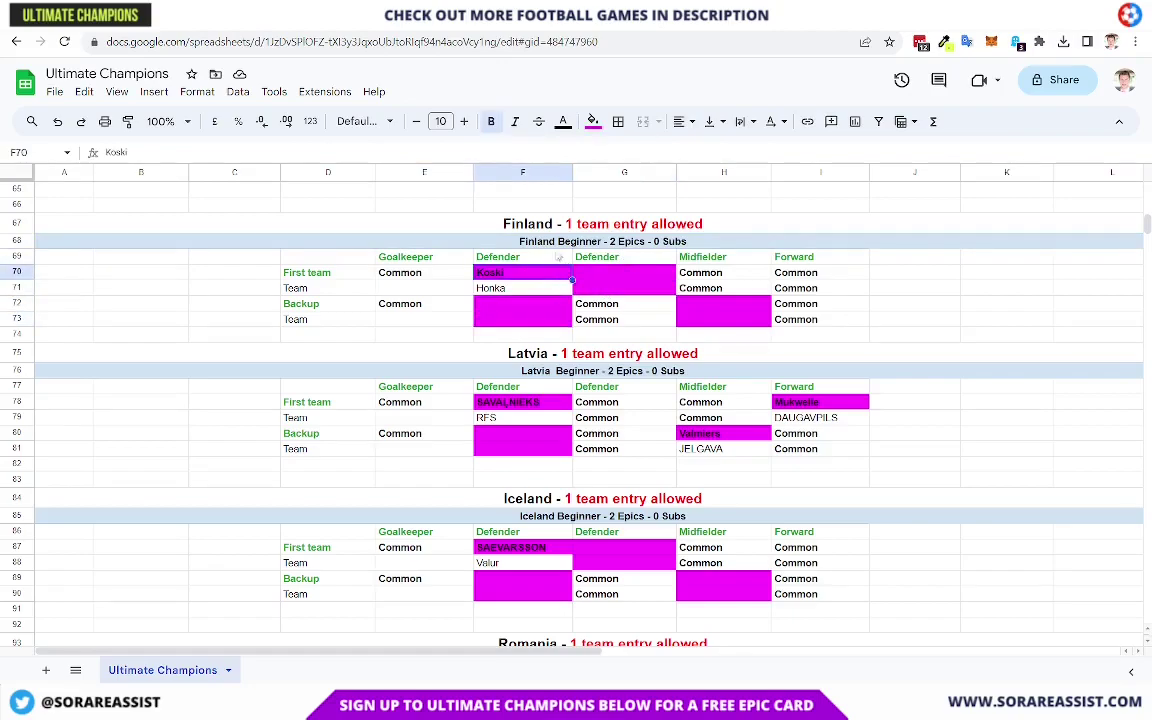
left_click(617, 281)
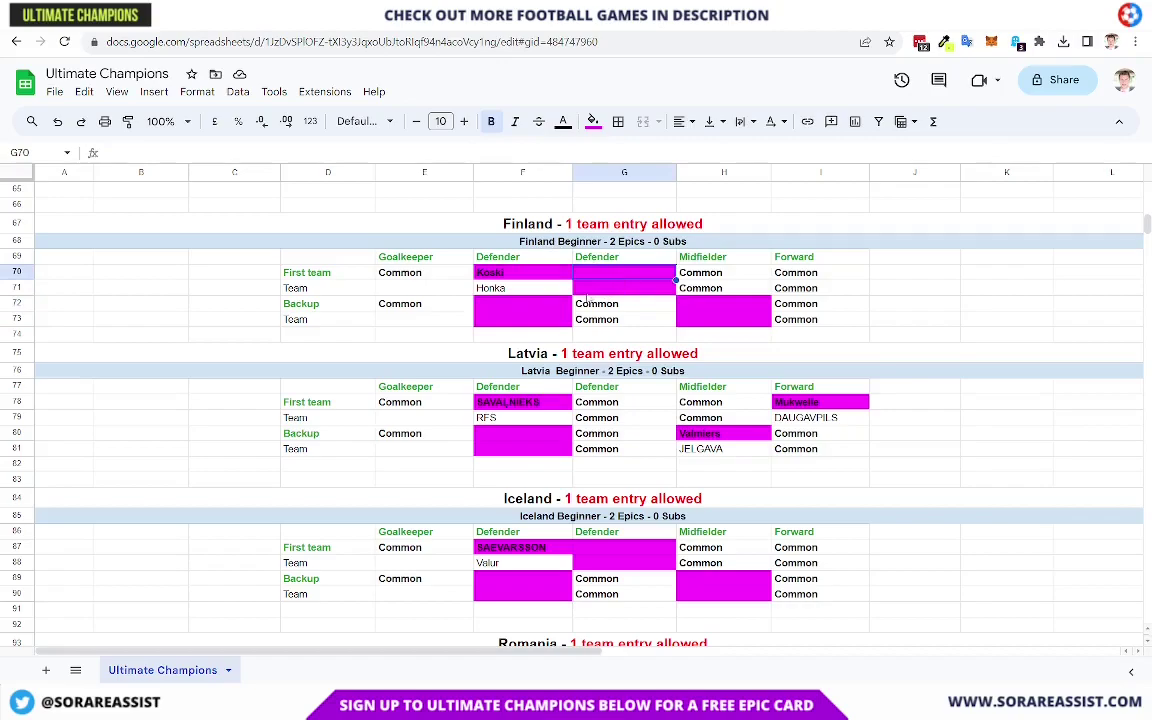
left_click(731, 311)
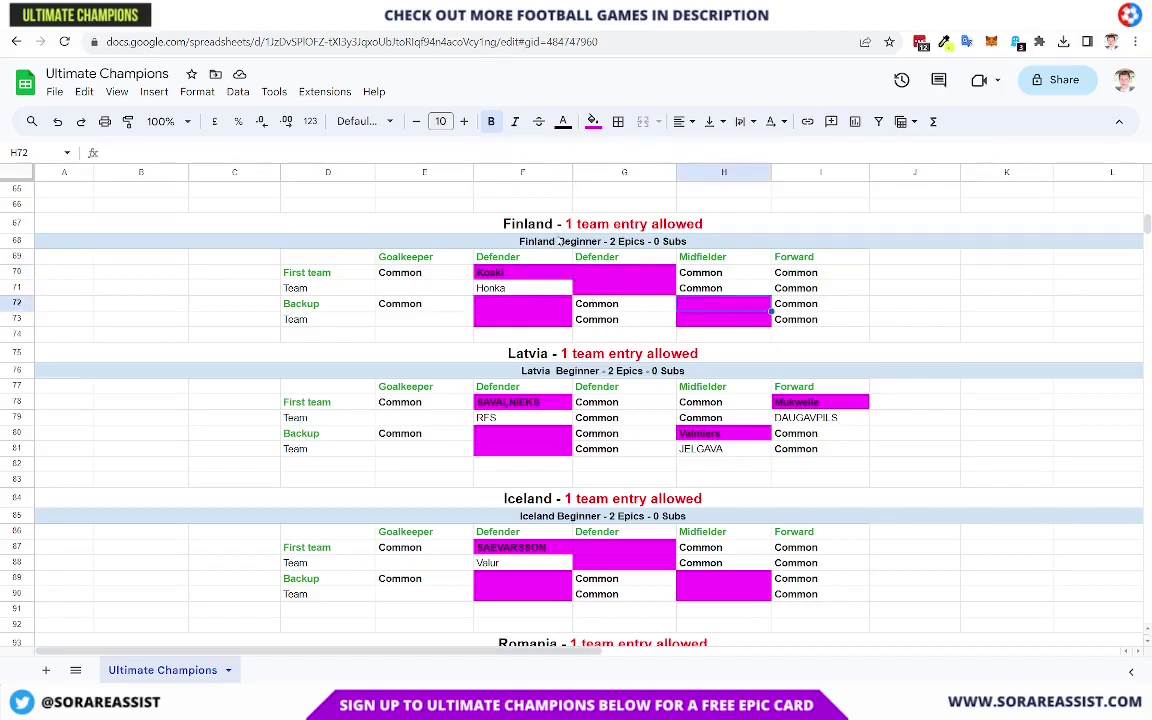
Step: Review the Latvia Beginner line-up, checking the first team's epic defender and the backup team's epic midfielder along with their clubs
scroll(592, 300, "down", 3)
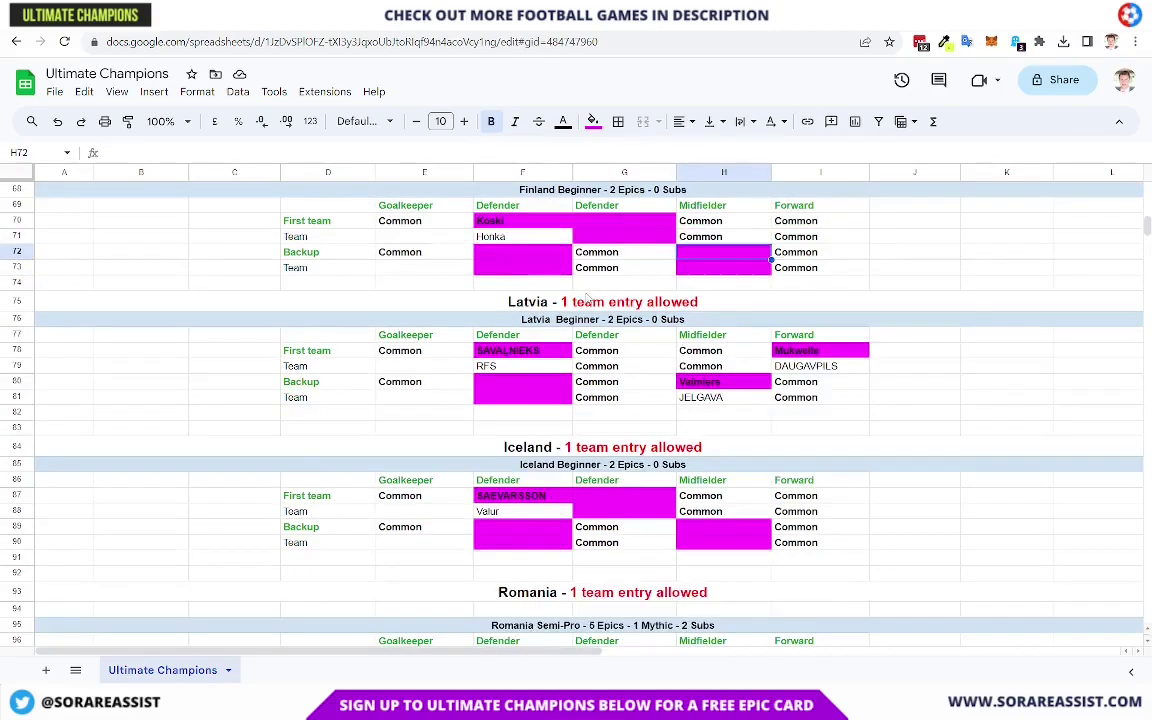
left_click(514, 291)
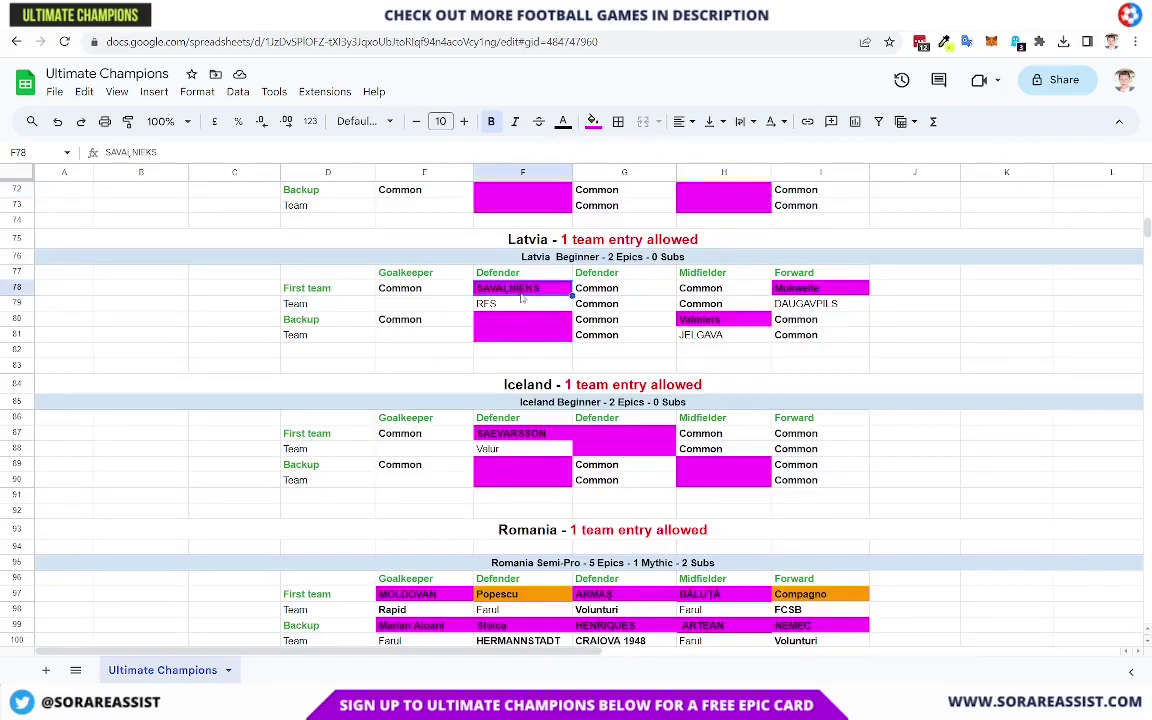
left_click(520, 303)
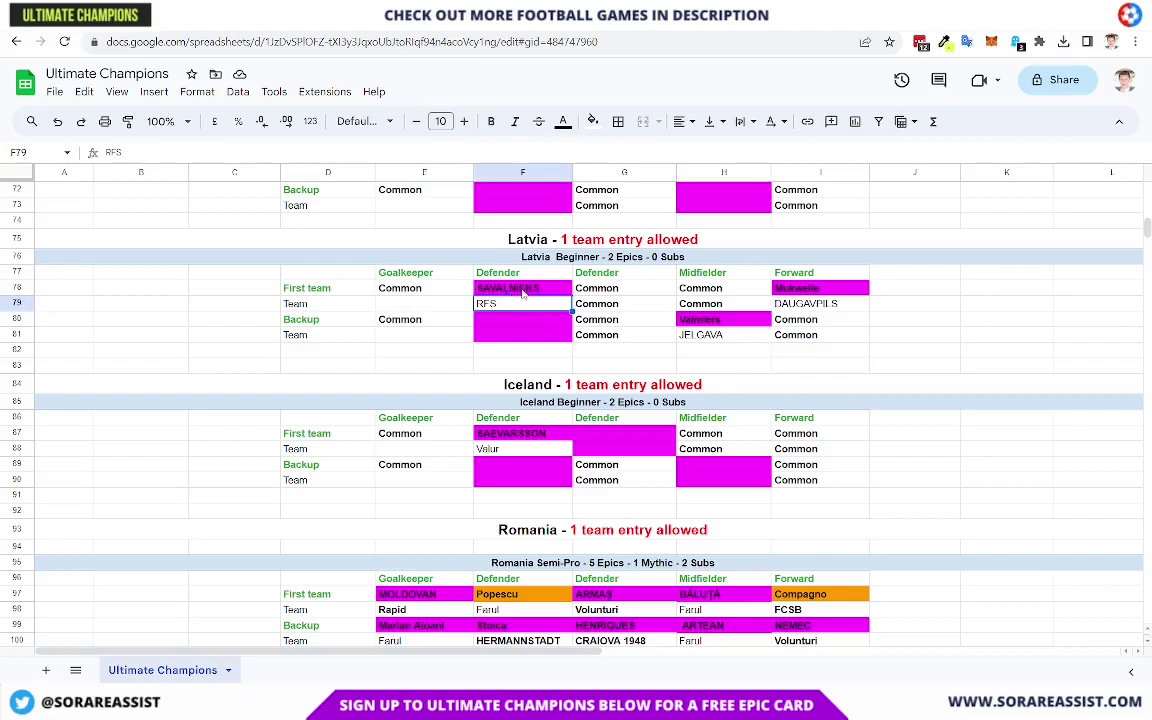
left_click(533, 290)
left_click(739, 320)
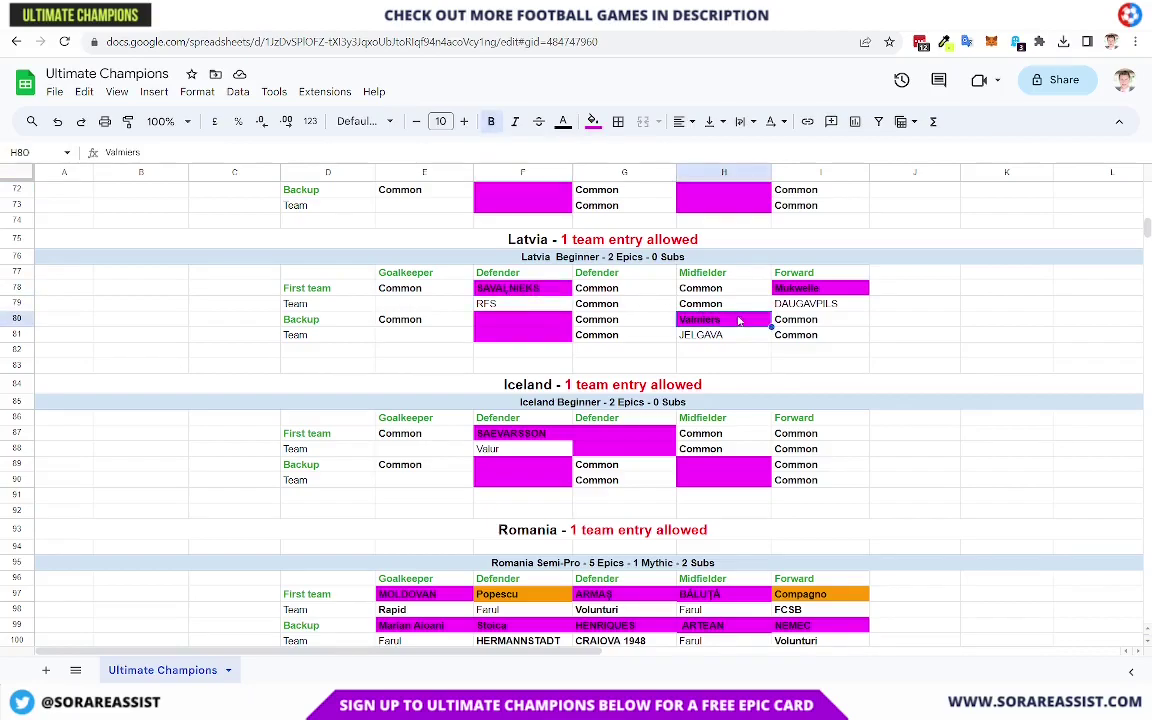
left_click(716, 338)
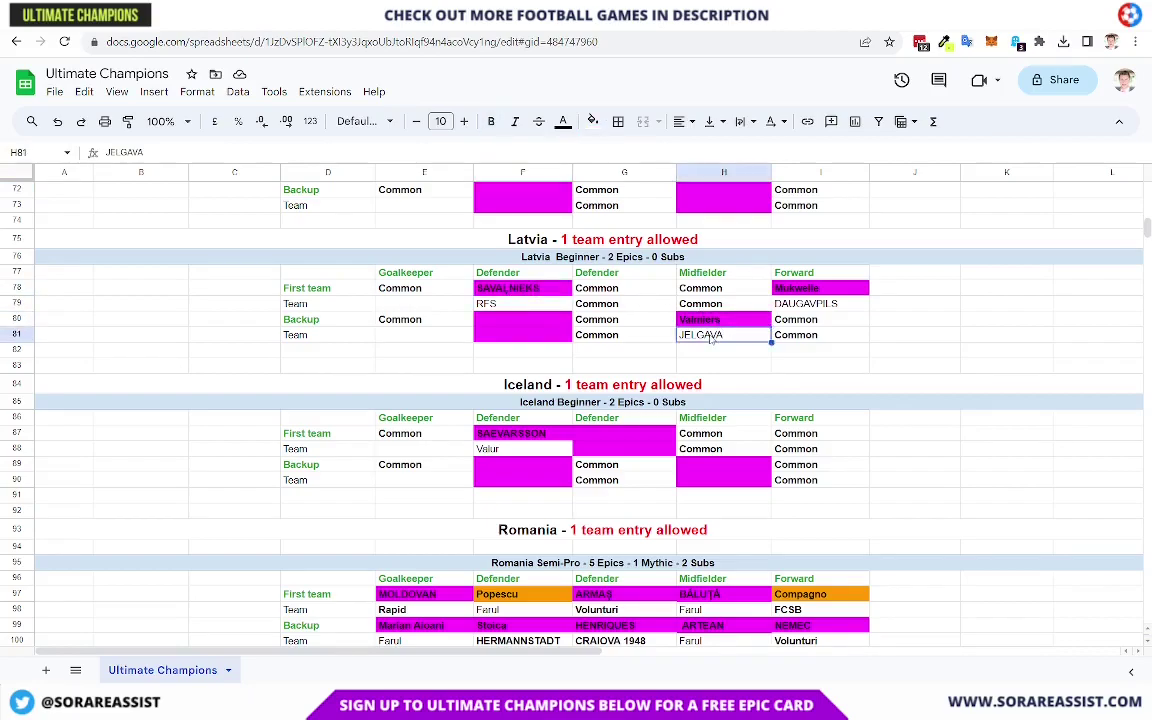
Step: Check the epic forward and the common second defender in Latvia Beginner's first team
left_click(838, 289)
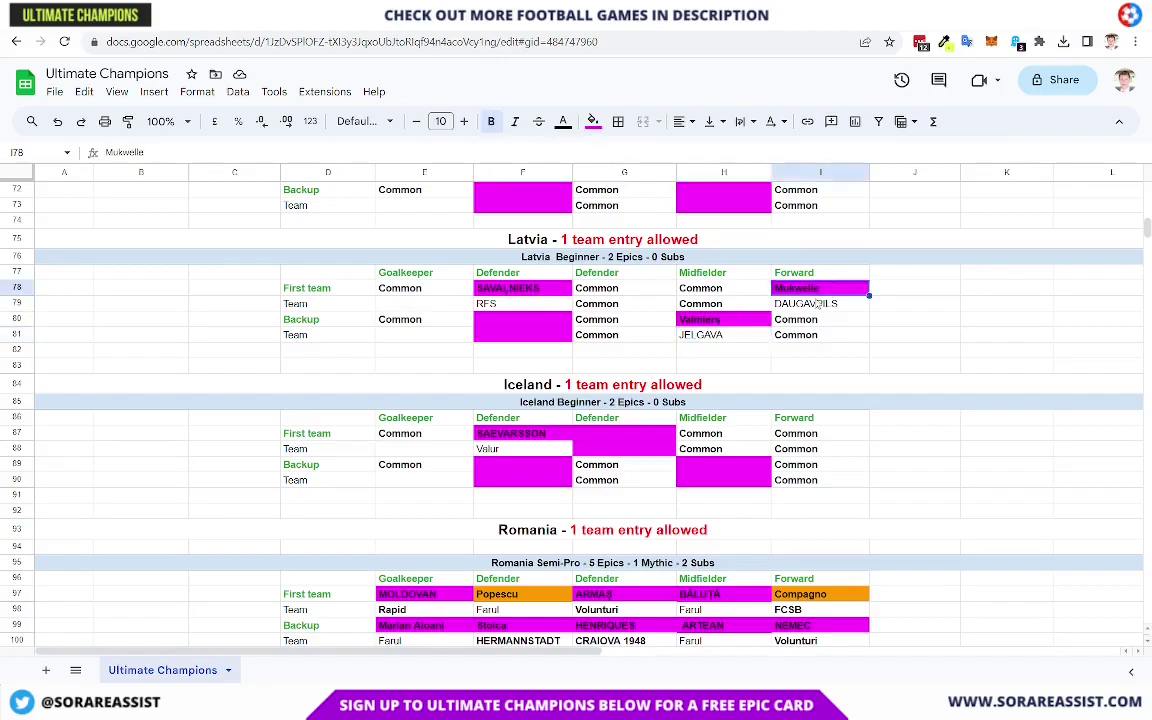
key("Down")
left_click(820, 290)
key("Left")
left_click(820, 290)
left_click(629, 290)
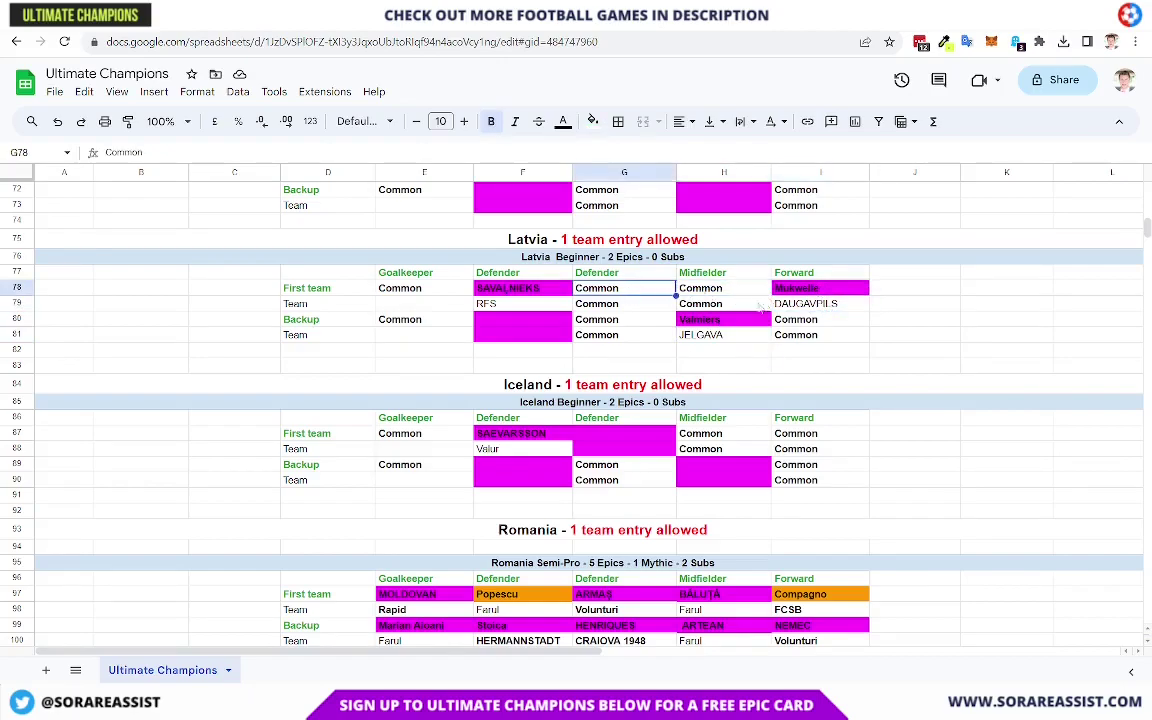
Step: Examine the unfilled epic backup defender slot in the Latvia line-up and the Latvia Beginner entry rules
left_click(522, 327)
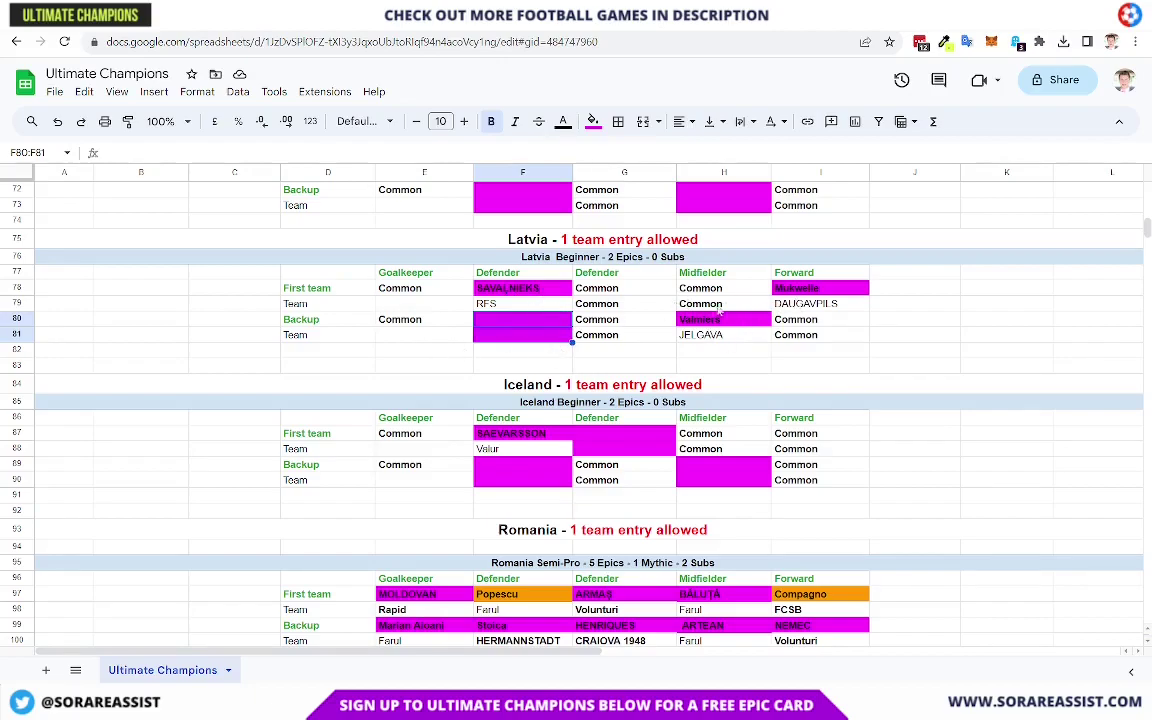
left_click(594, 257)
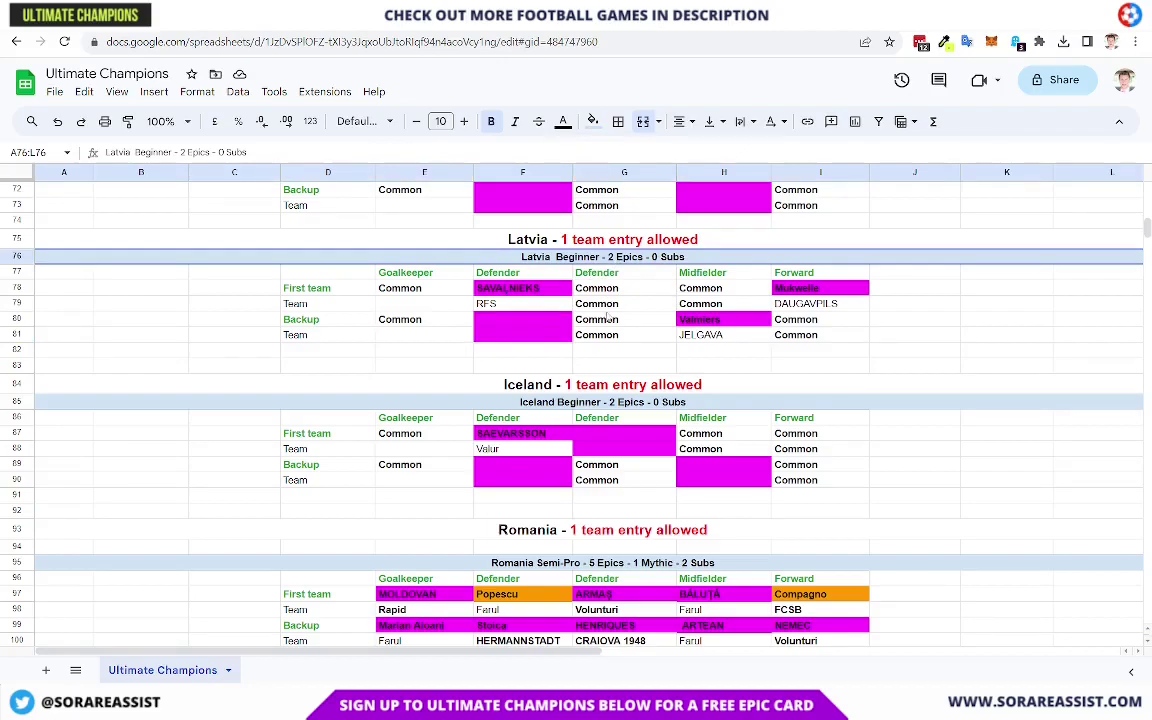
left_click(442, 336)
scroll(442, 342, "down", 2)
scroll(500, 330, "up", 1)
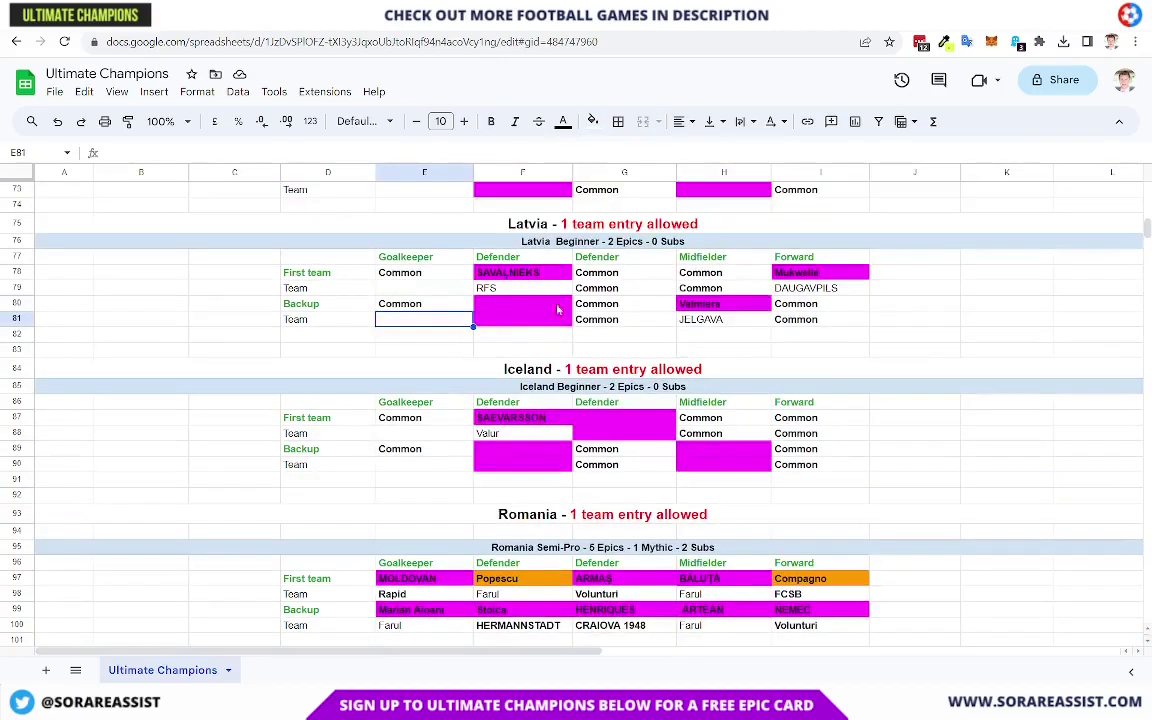
Step: Review the Iceland Beginner first-team epic defender and the Romania Semi-Pro first and backup teams
scroll(574, 306, "down", 3)
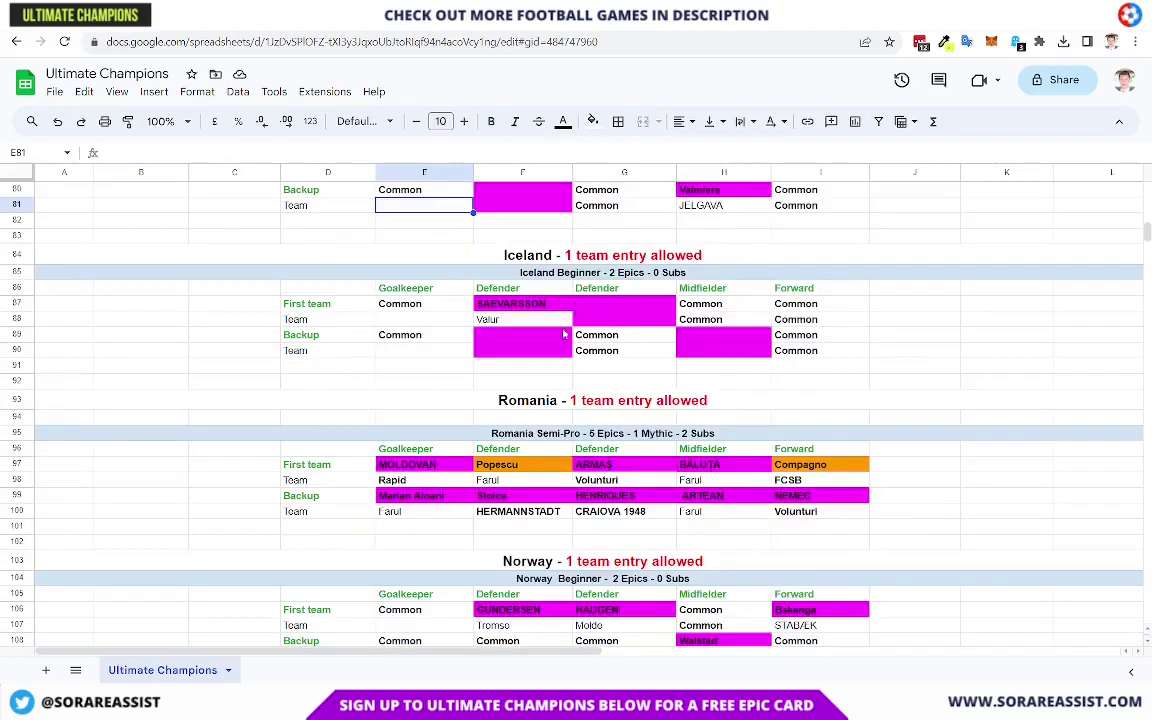
left_click(500, 303)
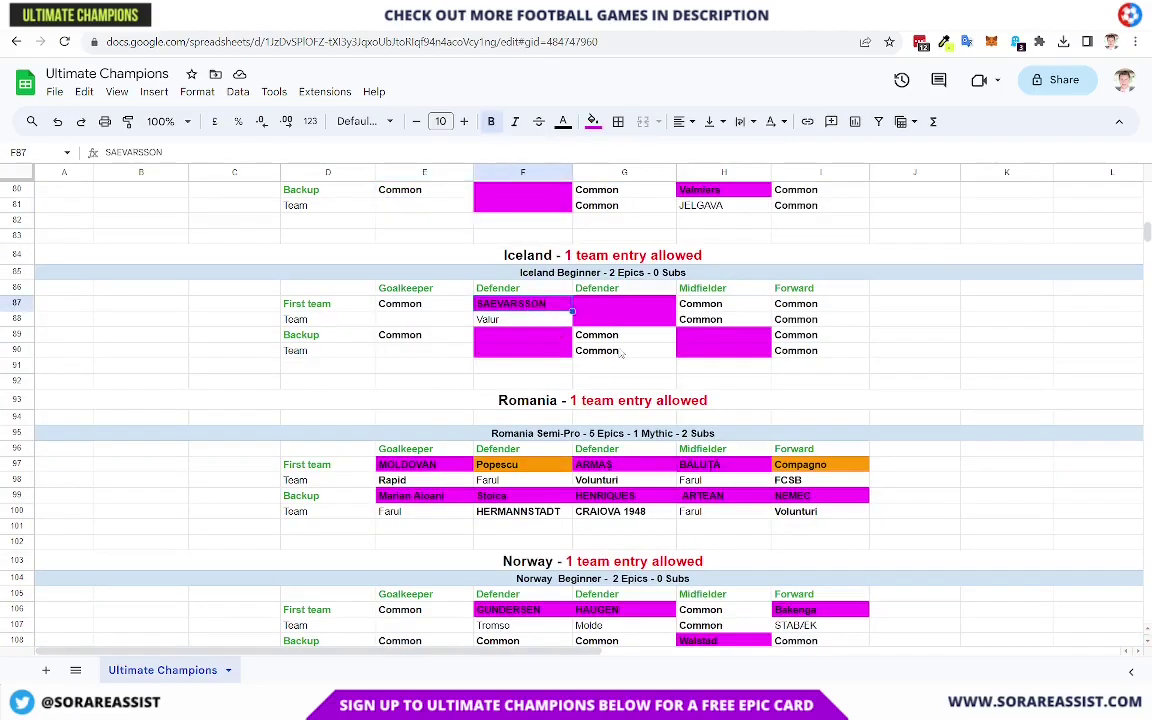
scroll(610, 352, "down", 3)
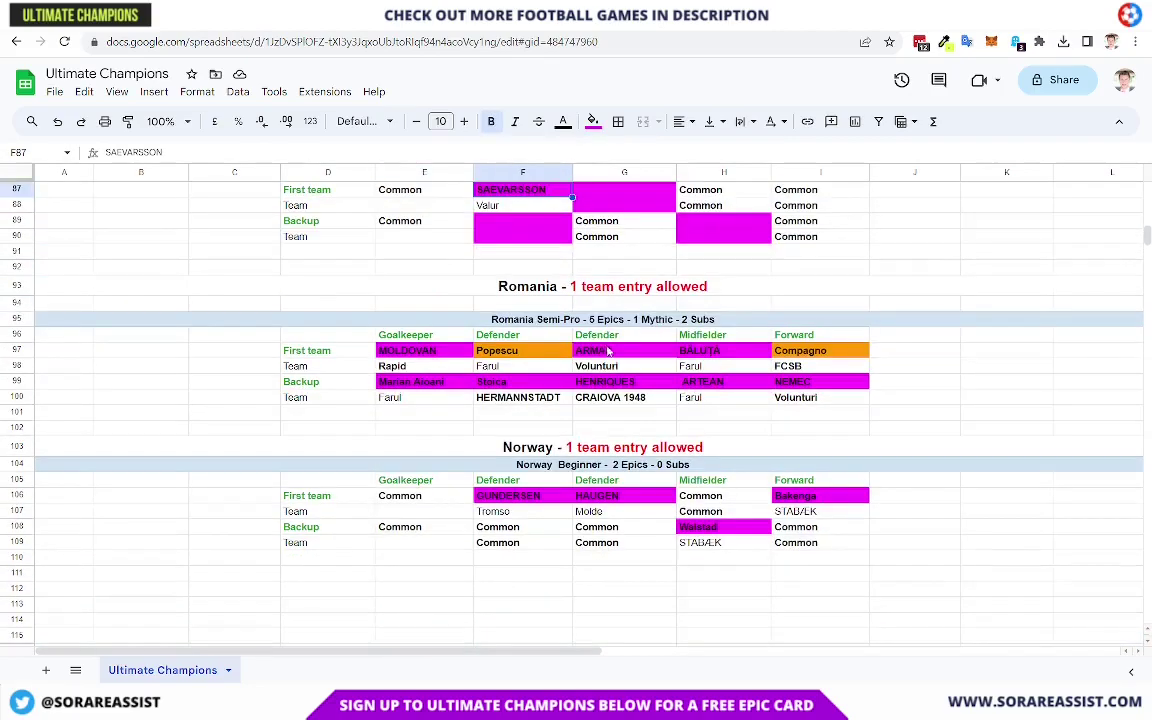
scroll(597, 338, "down", 2)
left_click_drag(400, 288, 814, 324)
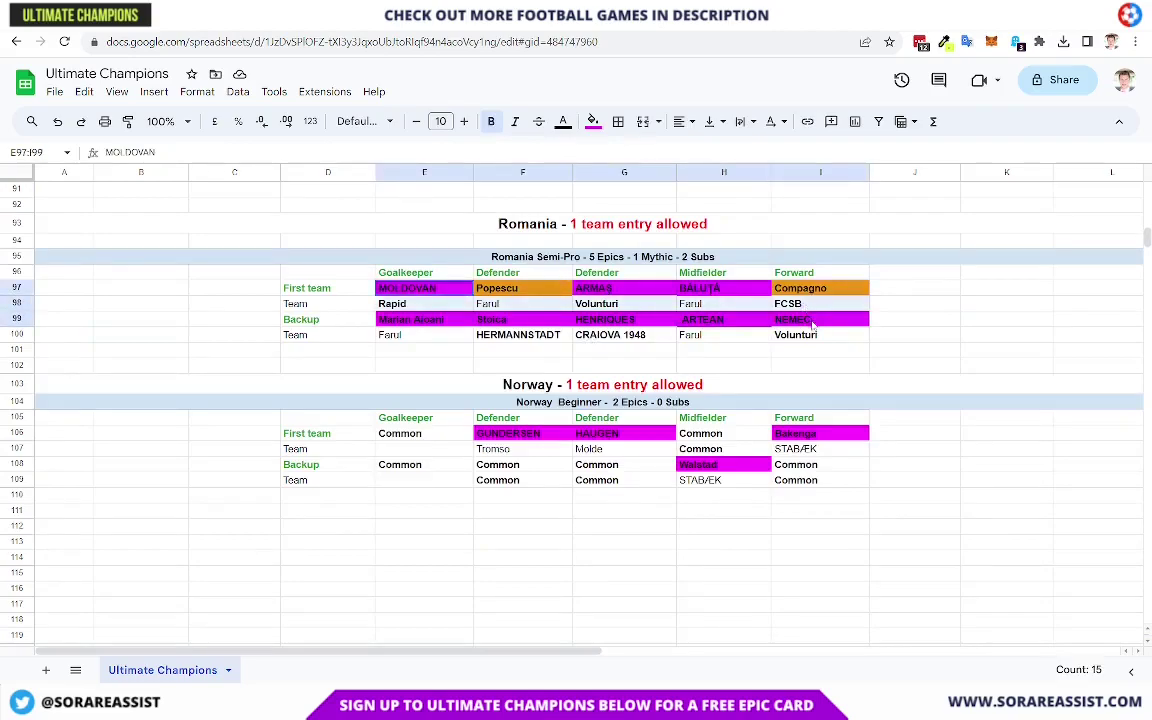
left_click(692, 335)
Step: Examine the Norway Beginner line-up, covering both epic defenders, the epic forward, and the team and backup rows
scroll(744, 330, "down", 1)
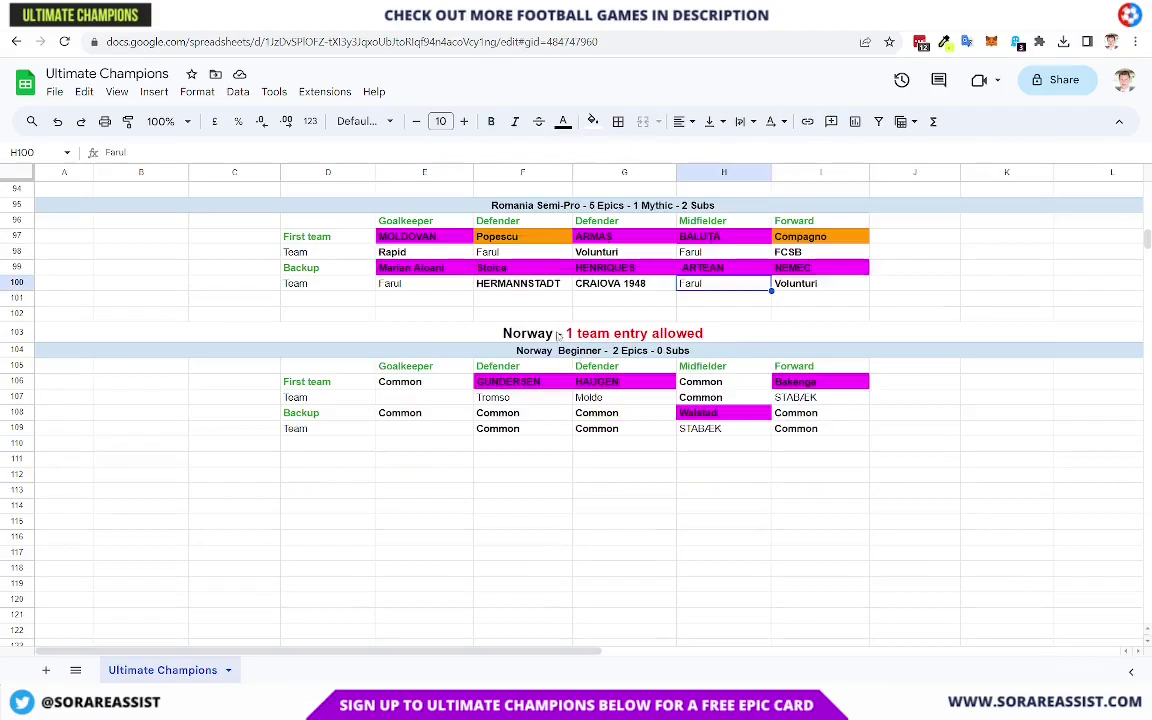
left_click(545, 382)
left_click_drag(585, 383, 600, 383)
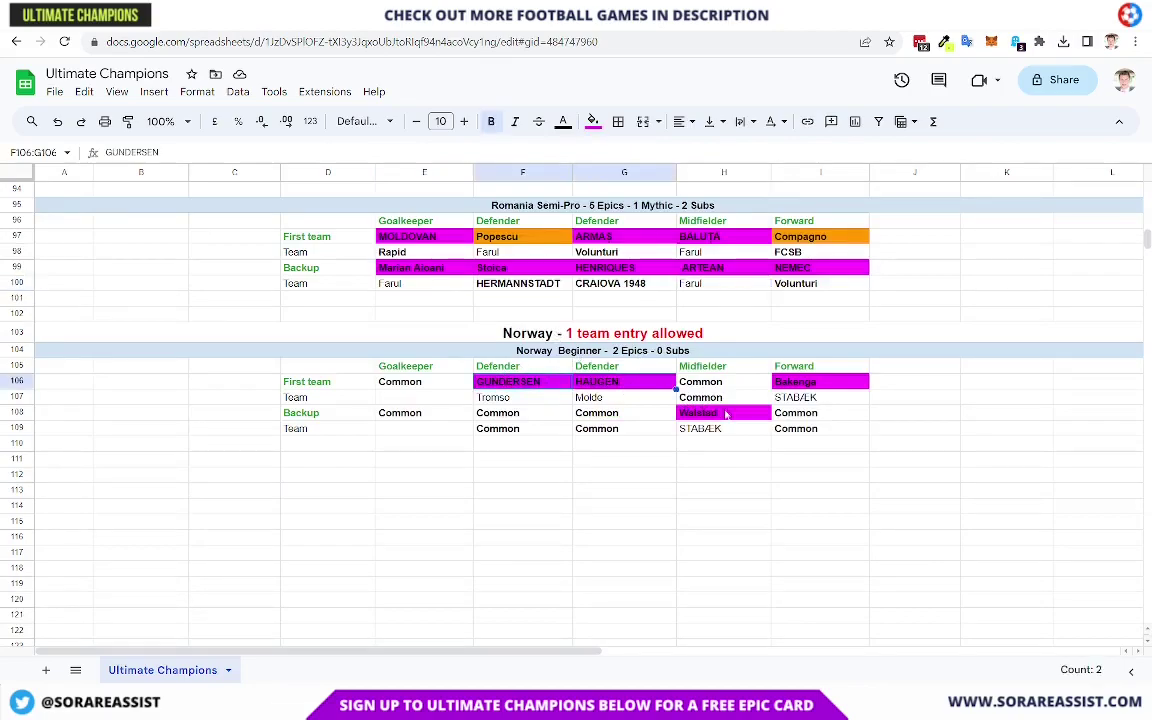
left_click(806, 382)
key("Up")
key("Left")
key("Left")
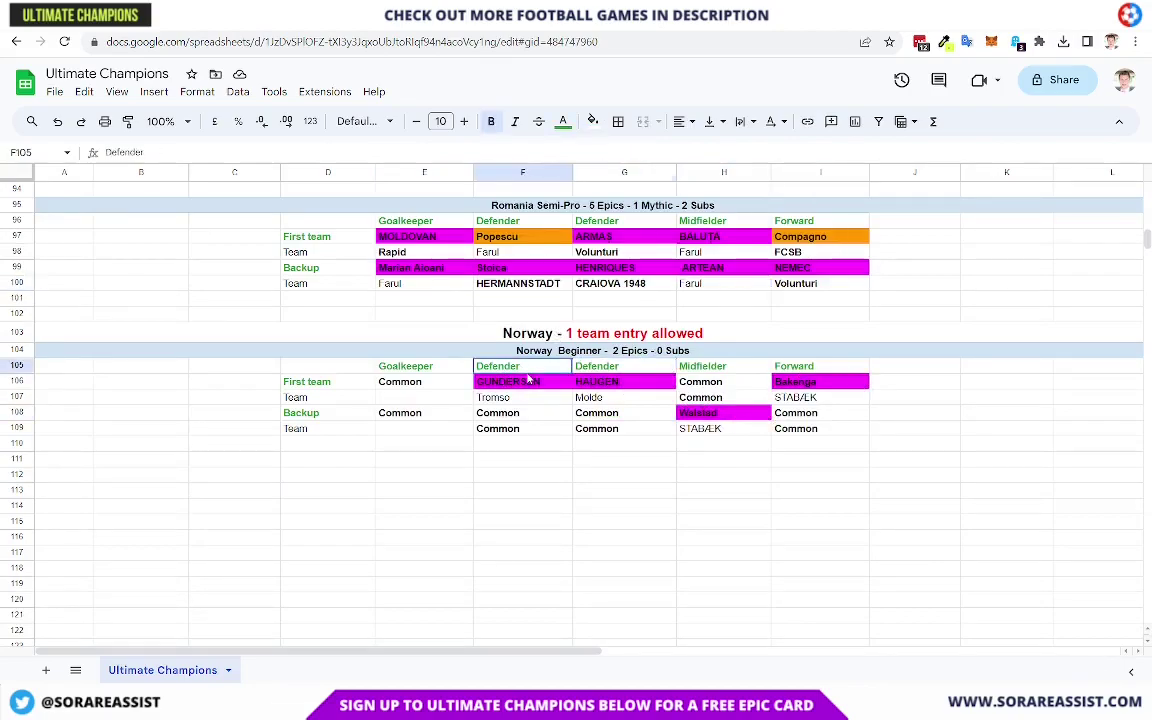
left_click(800, 383)
left_click_drag(500, 398, 815, 430)
Step: Go back to the Finland Beginner line-up and examine the first team's unfilled second epic defender slot
scroll(690, 435, "up", 10)
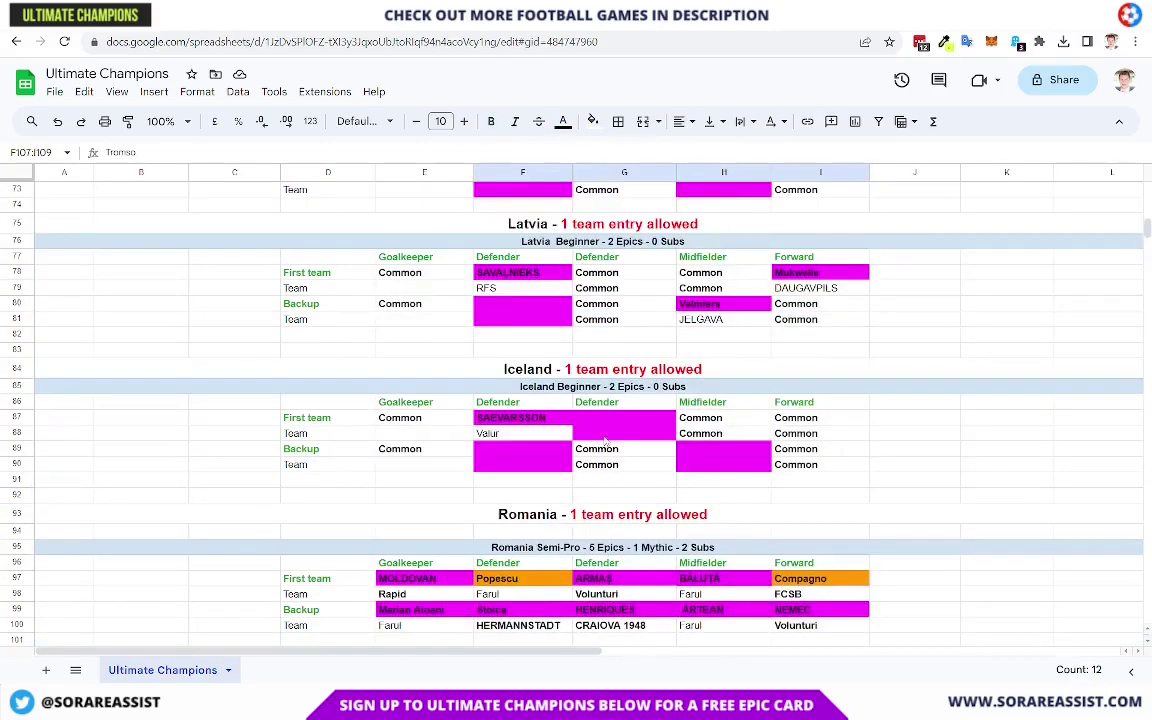
scroll(623, 436, "down", 4)
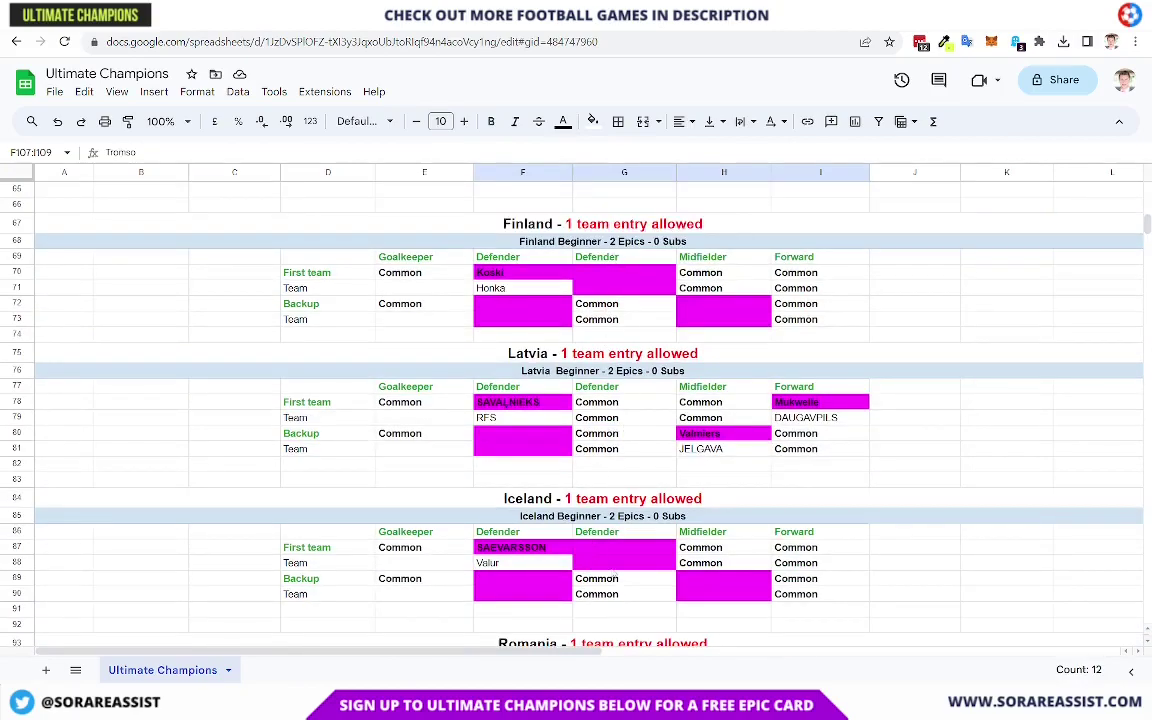
left_click(615, 300)
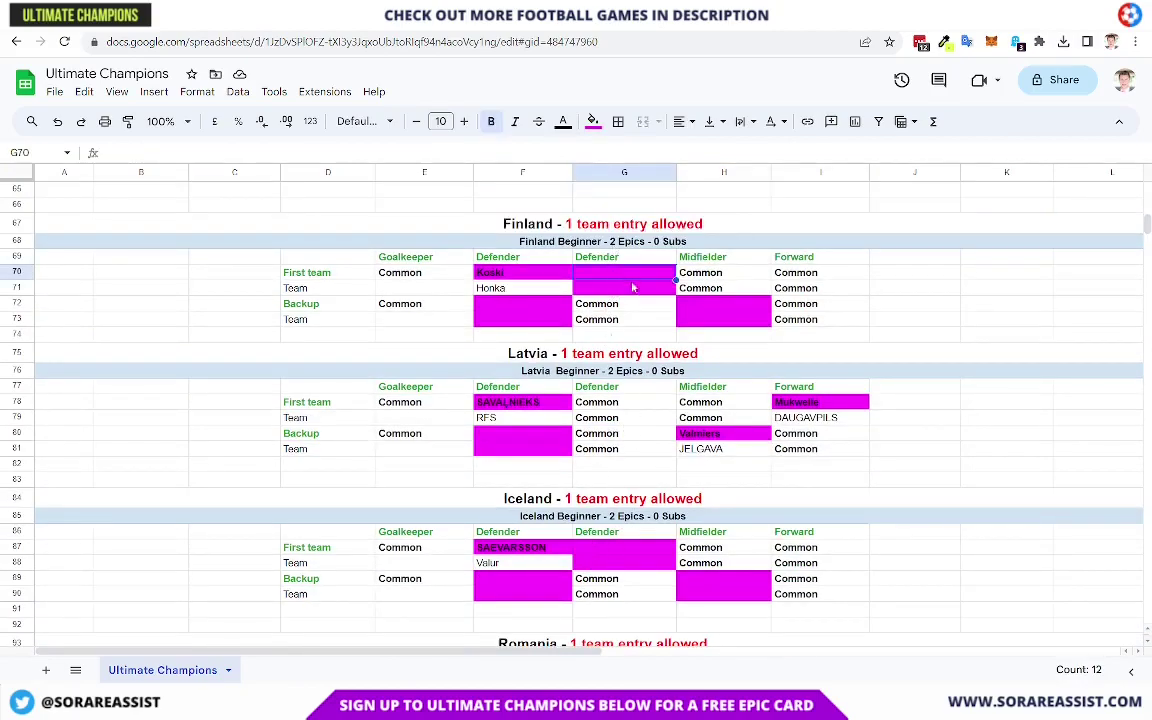
key("Right")
key("Down")
Step: Compare Latvia Beginner's rules and first team with the unfilled second epic defender slot in Iceland Beginner
left_click(646, 372)
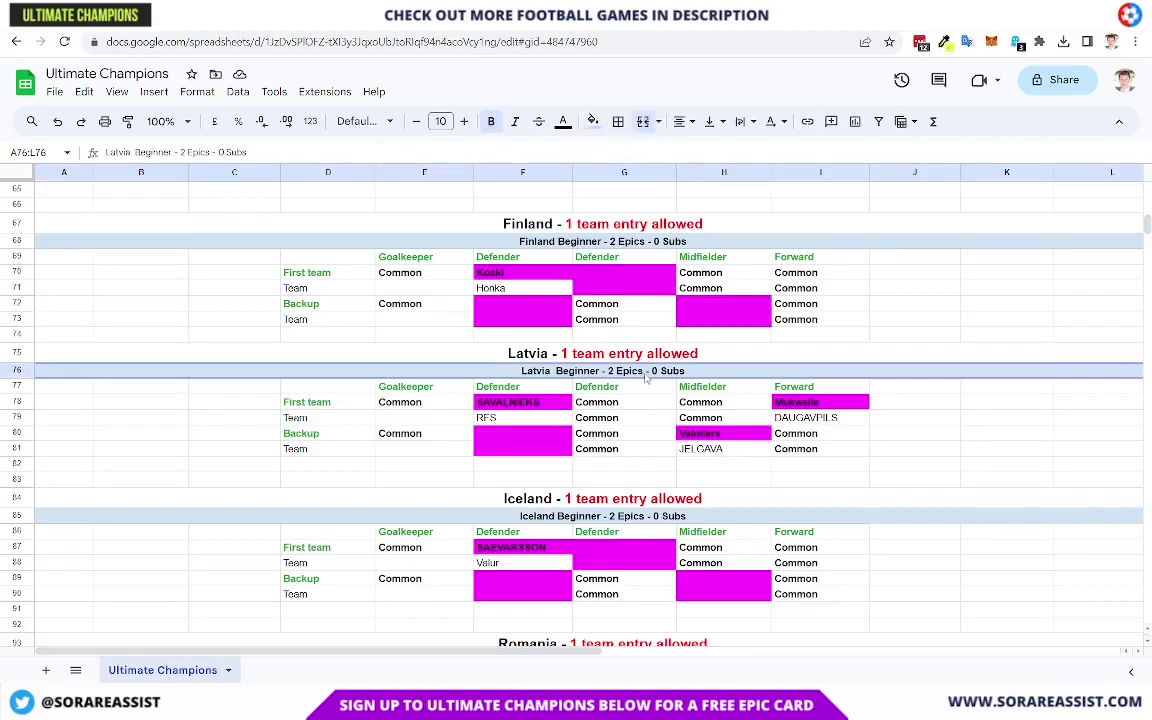
left_click(485, 358)
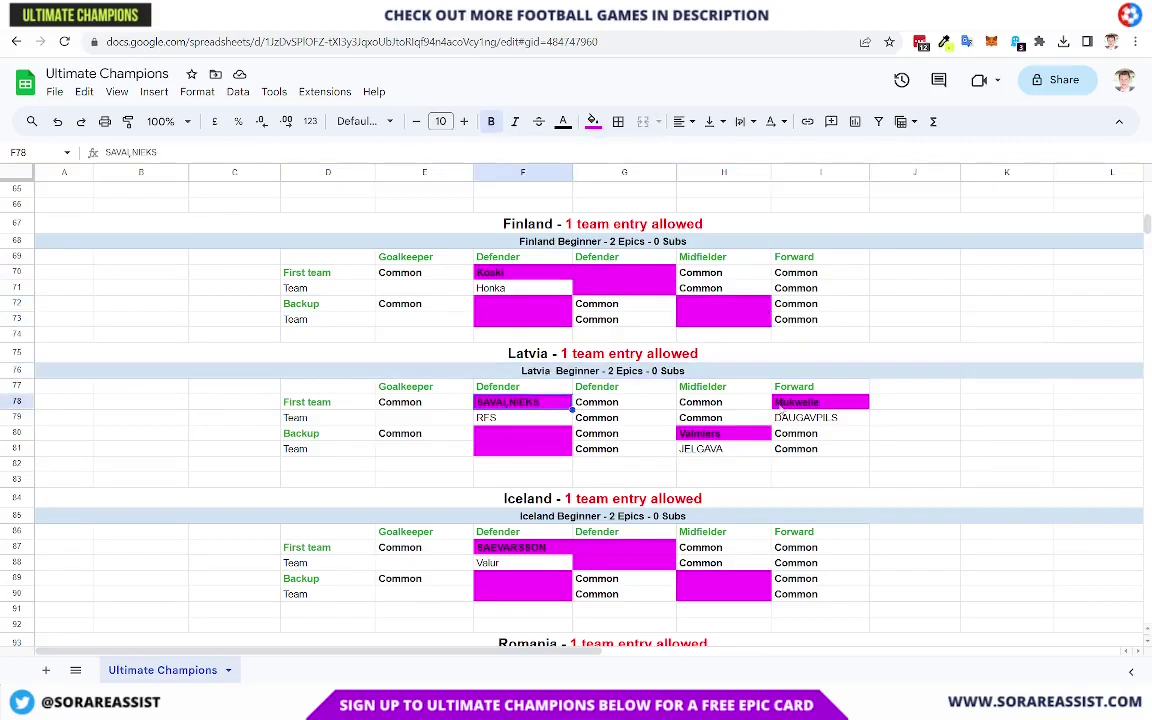
left_click(566, 403)
left_click(733, 422)
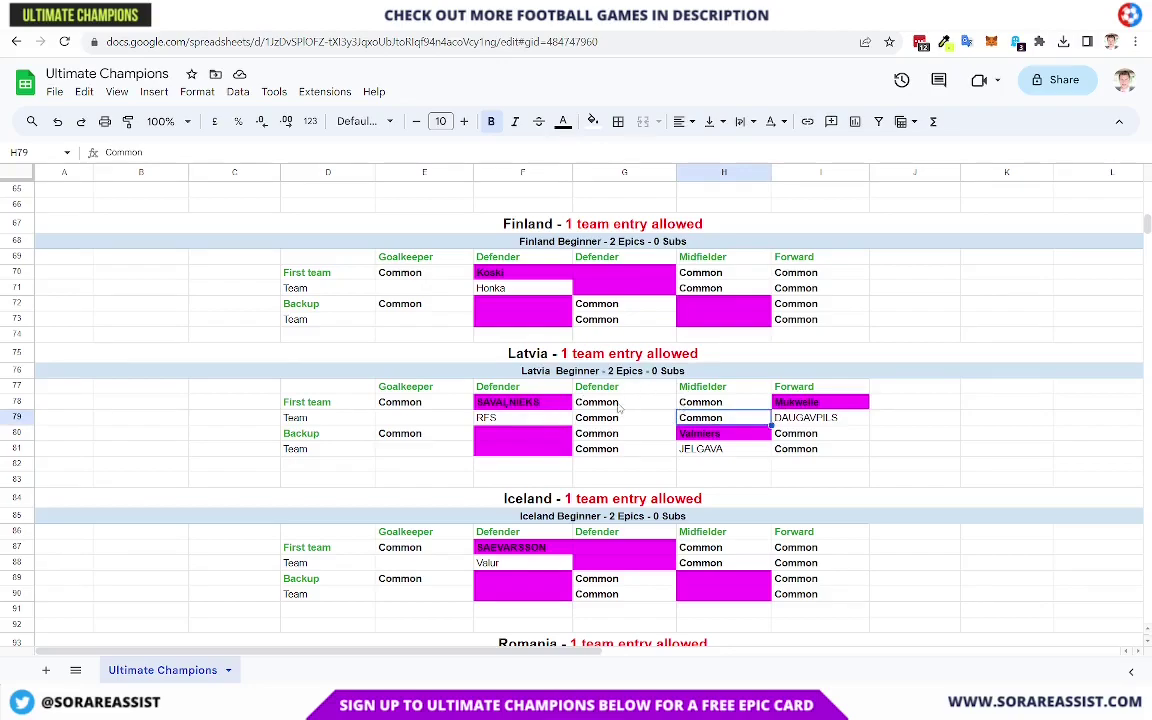
left_click(619, 552)
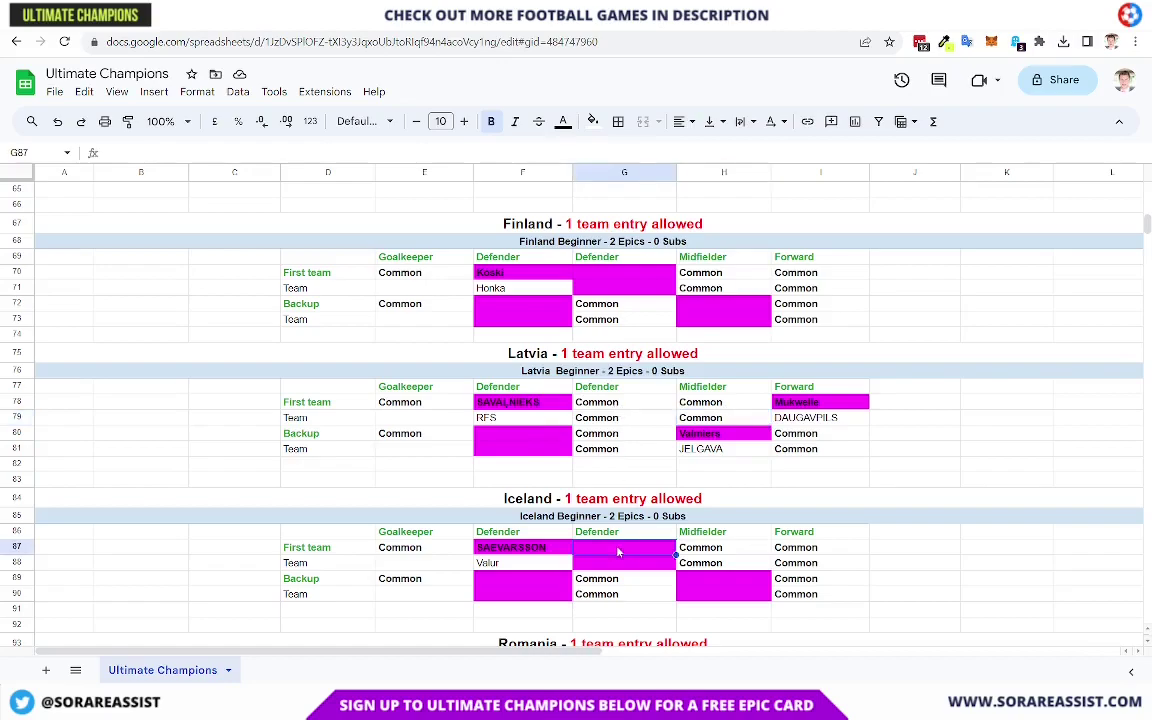
key("Up")
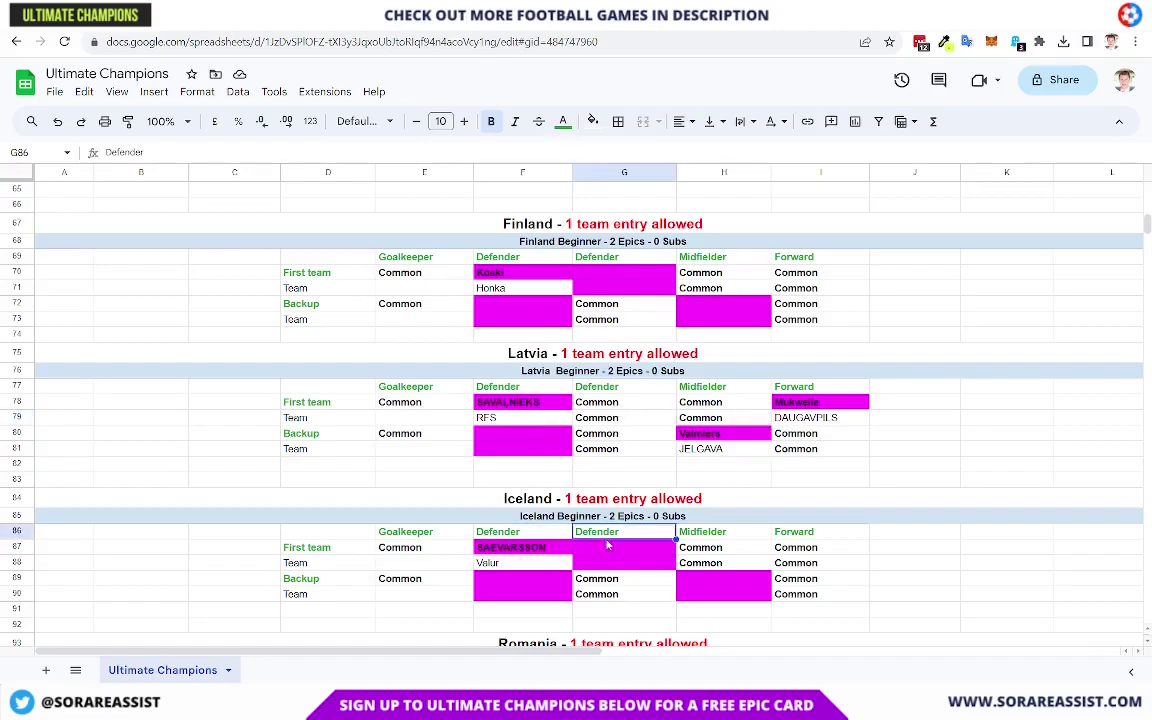
left_click(532, 275)
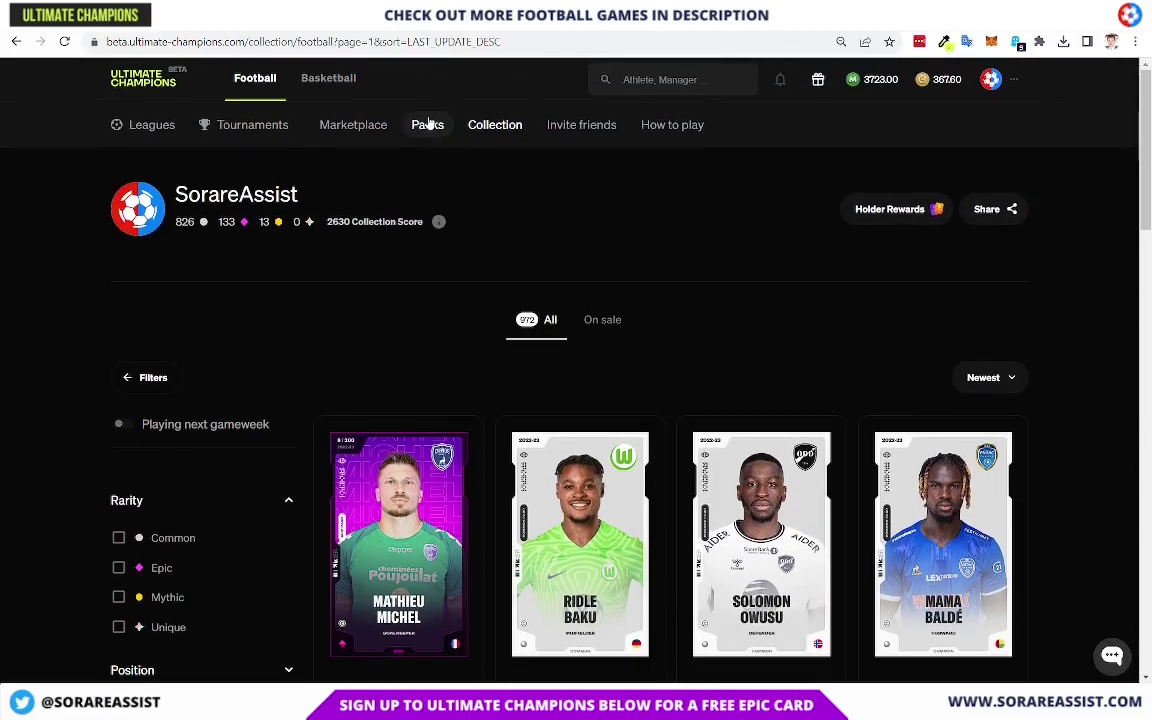
Step: Open the football packs on the Ultimate Champions site and browse the kickoff and silver packs on sale
left_click(425, 124)
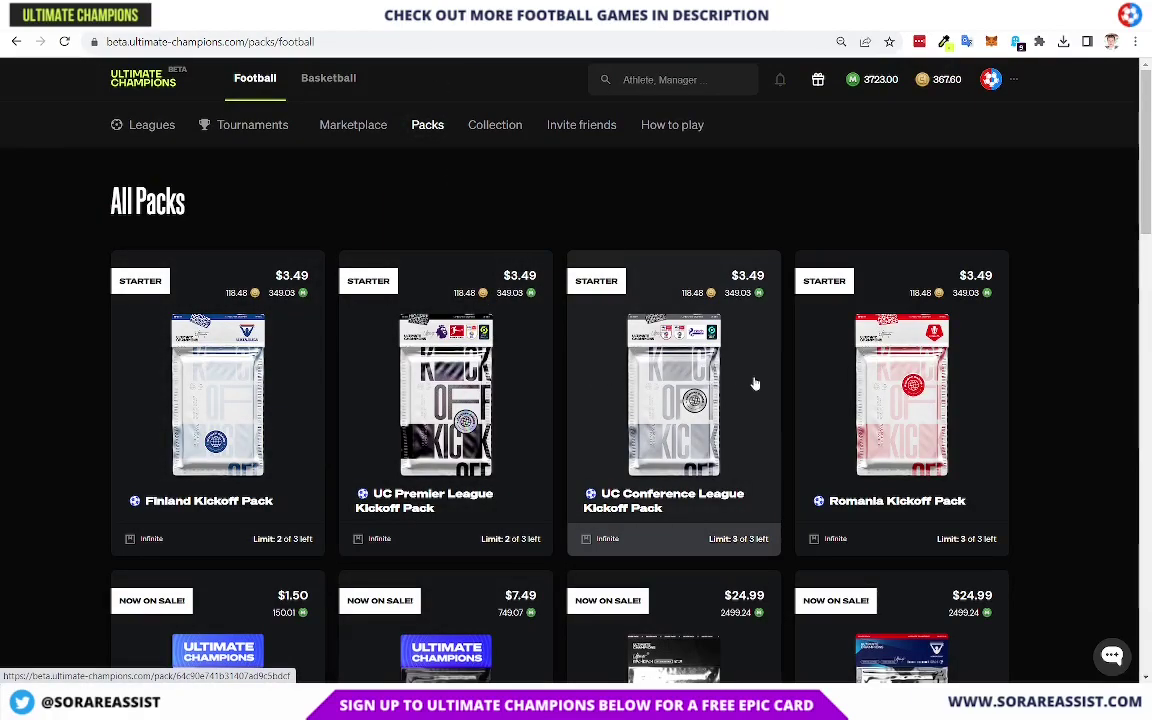
scroll(880, 362, "down", 5)
scroll(880, 362, "up", 2)
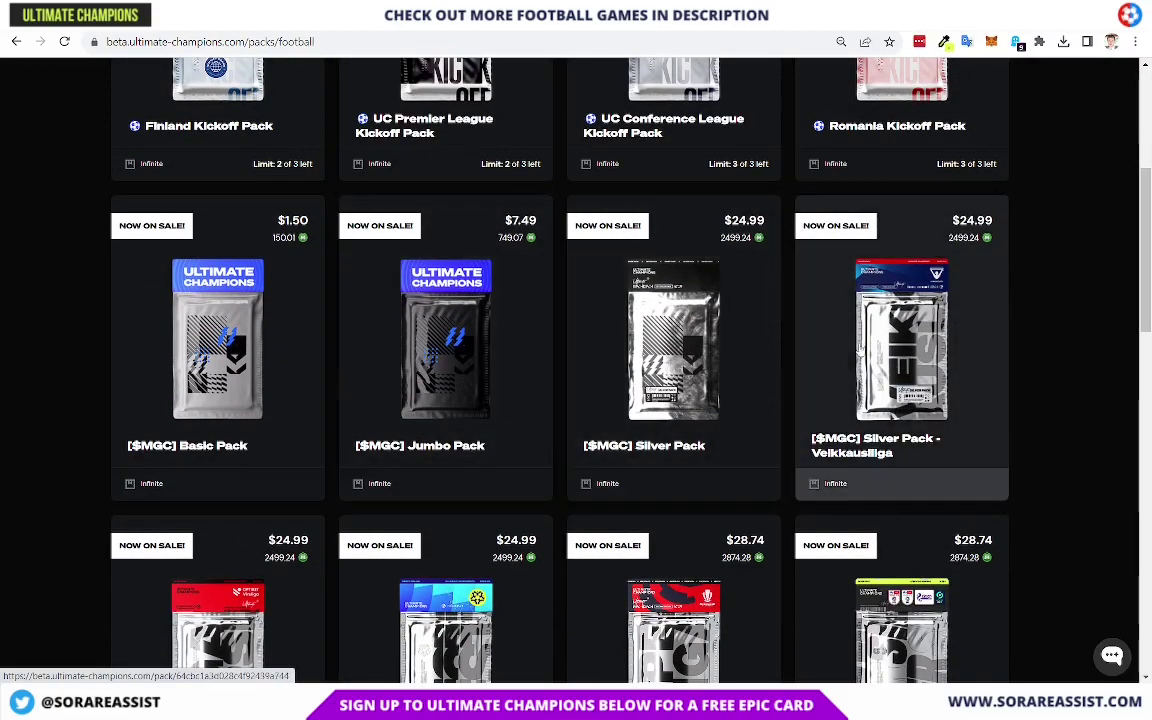
scroll(849, 364, "down", 2)
scroll(849, 364, "down", 2)
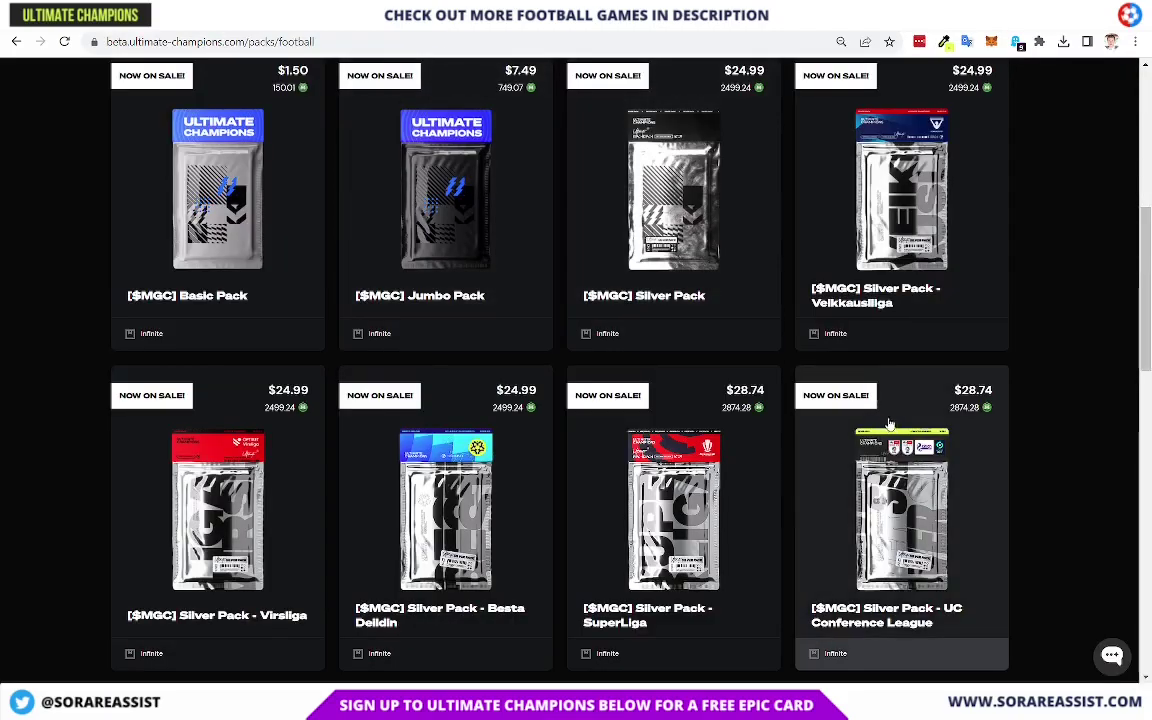
scroll(908, 291, "up", 1)
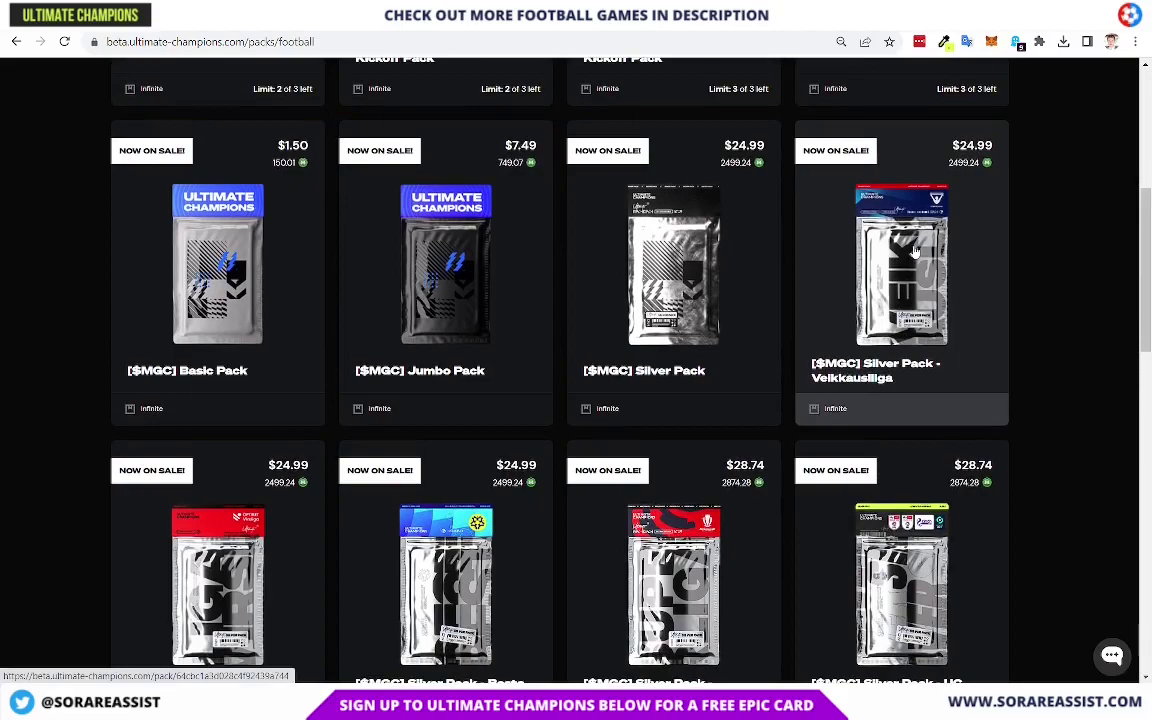
Step: Open the [$MGC] Silver Pack - Veikkausliiga and examine its pack content and epic card odds
left_click(905, 392)
scroll(910, 396, "down", 5)
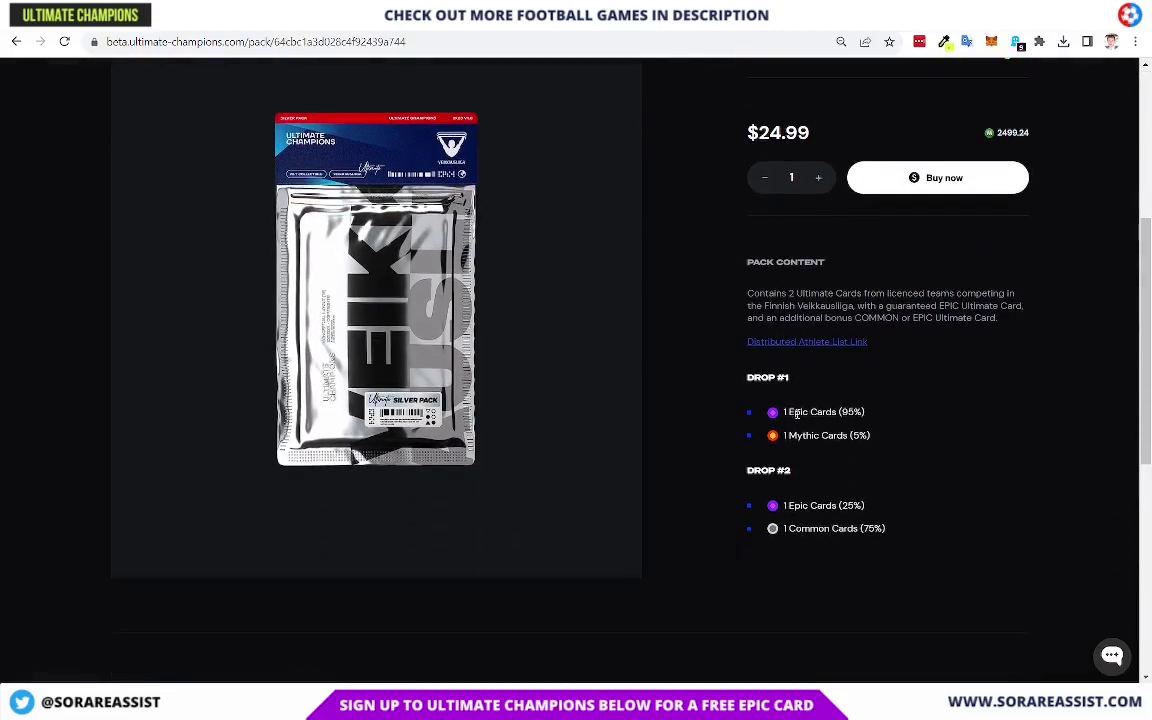
left_click_drag(786, 413, 837, 412)
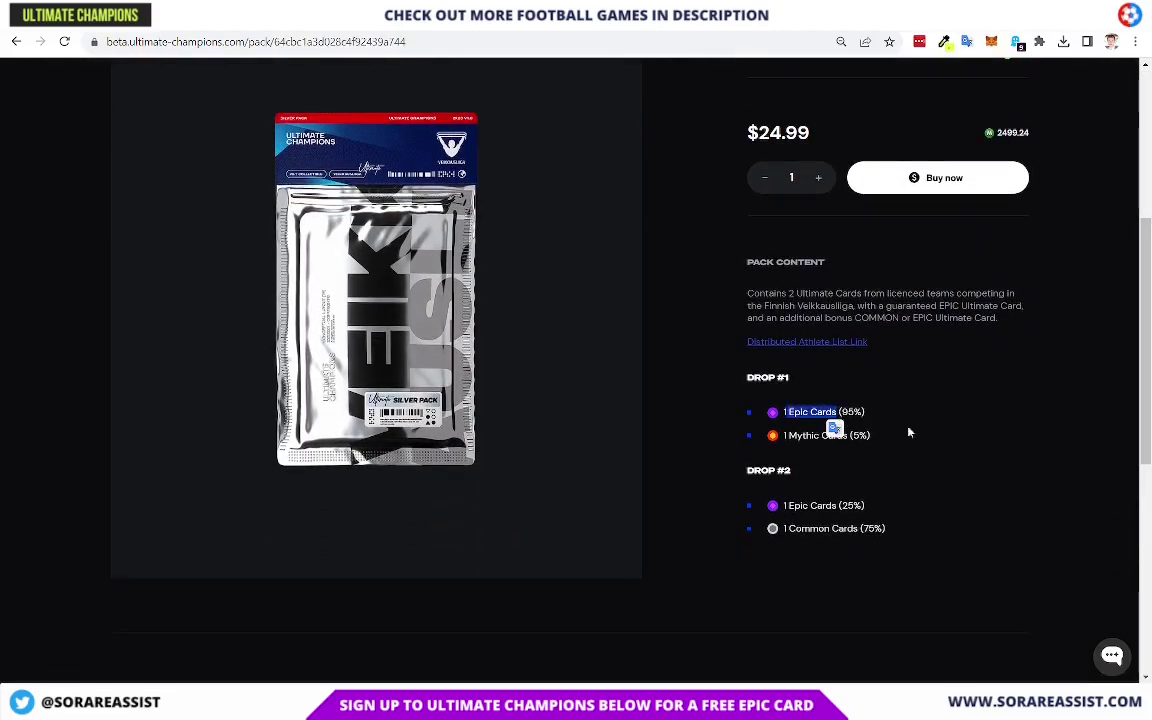
left_click(850, 431)
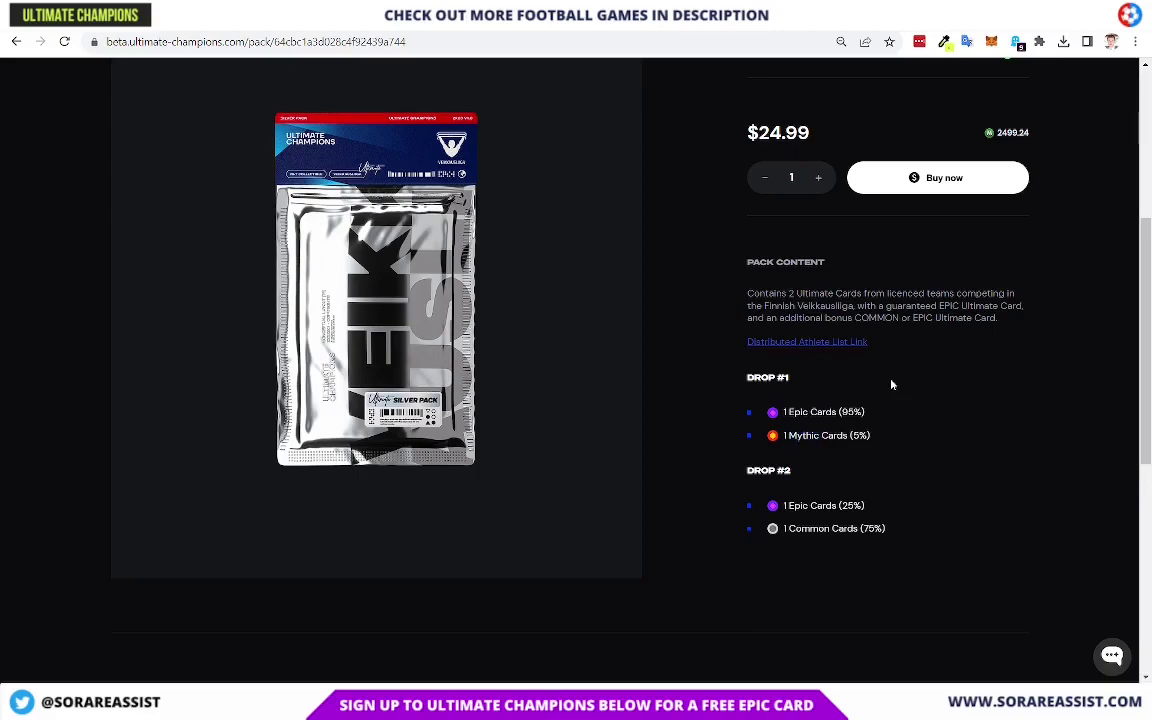
Step: Check the Veikkausliiga Silver Pack's price in dollars and in MGC tokens
scroll(892, 383, "up", 4)
left_click_drag(749, 508, 816, 511)
left_click(823, 503)
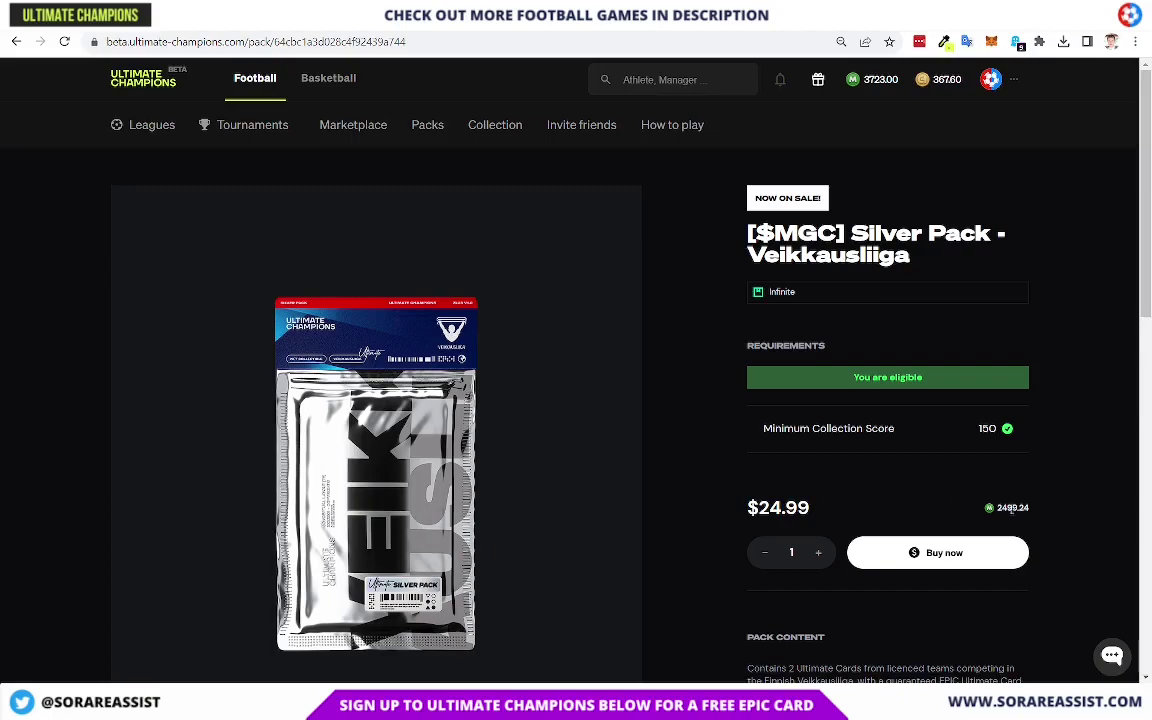
left_click_drag(998, 510, 1039, 509)
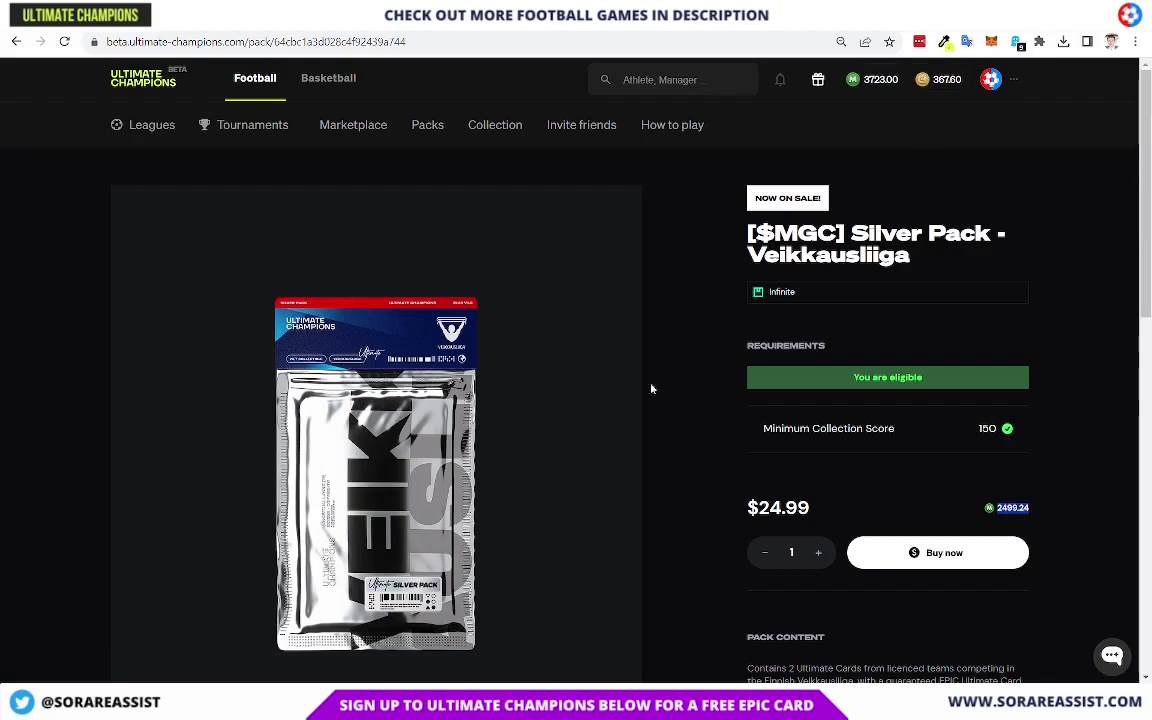
Step: Return to the football packs list and compare the prices of the basic, jumbo, silver and gold packs on sale
left_click(425, 124)
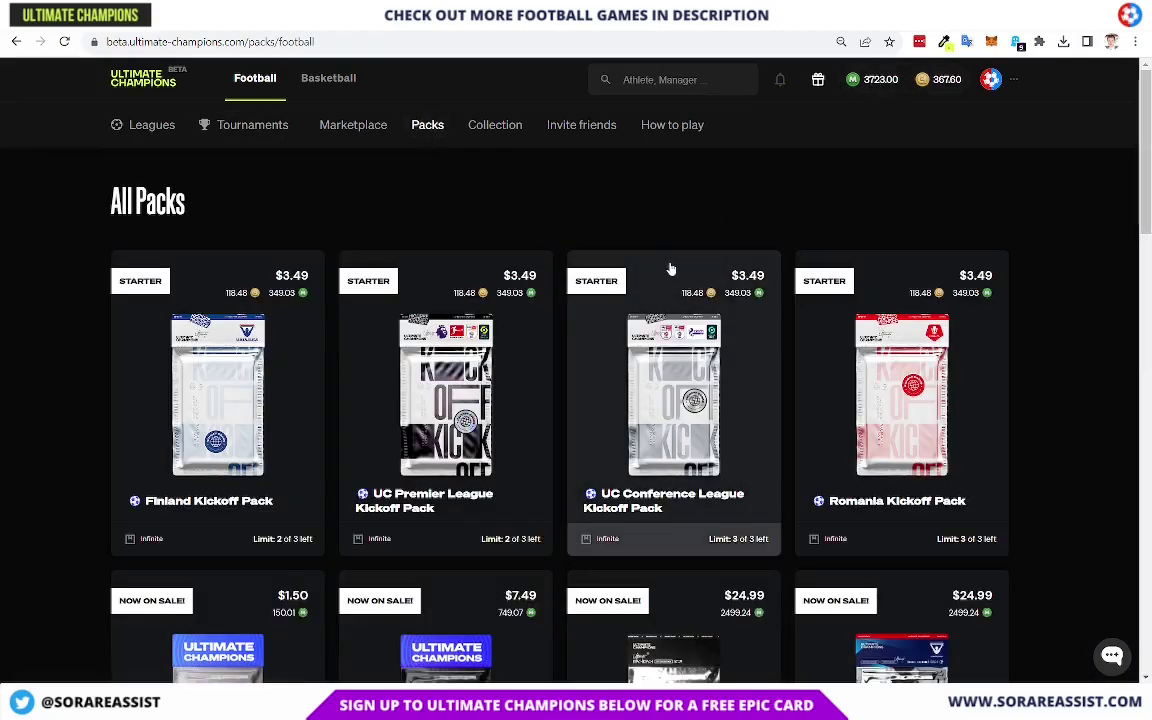
scroll(660, 270, "down", 1)
scroll(655, 273, "down", 7)
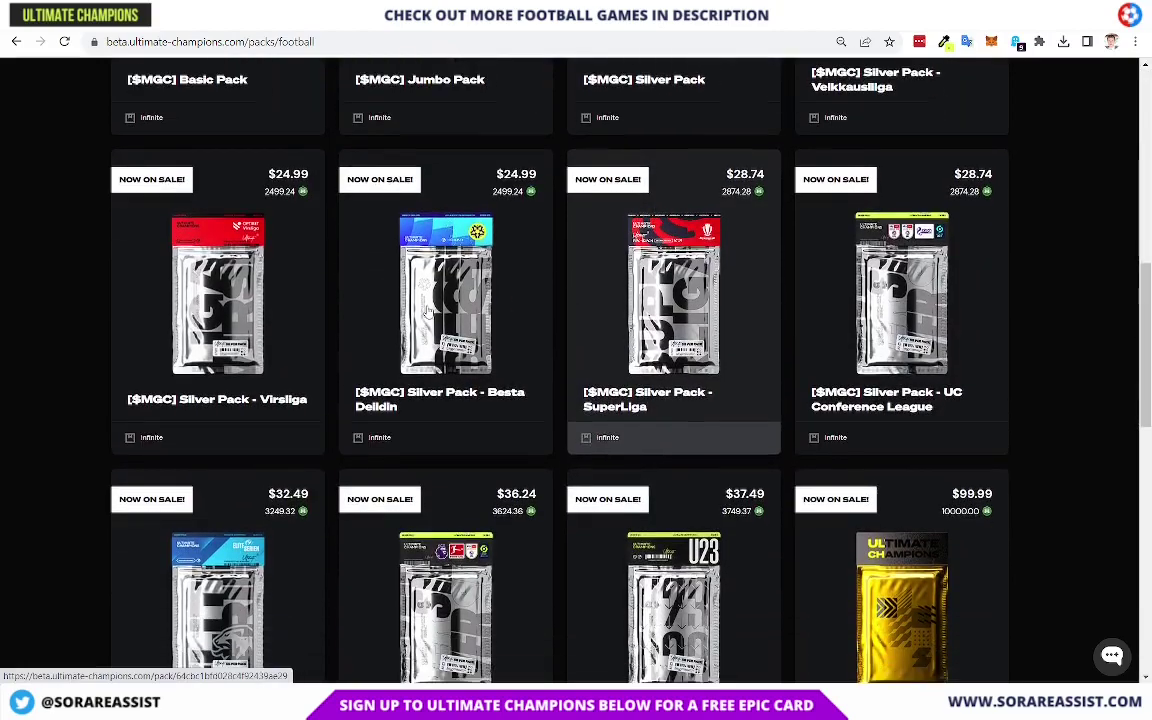
scroll(248, 370, "up", 2)
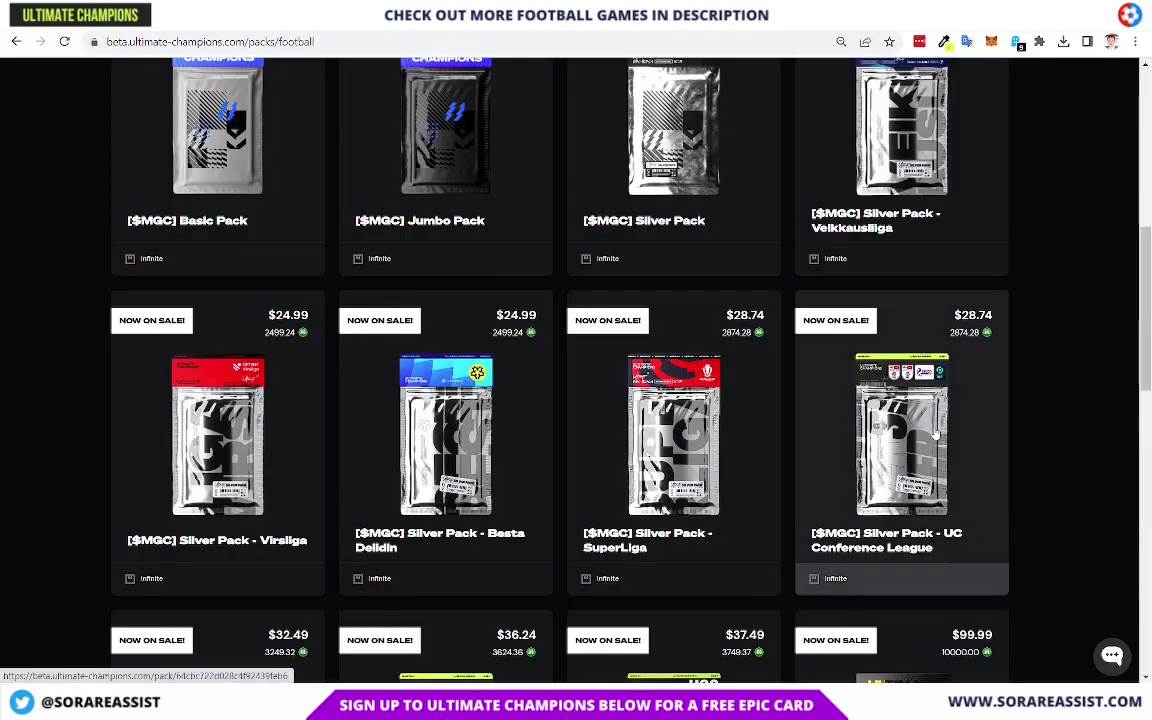
scroll(848, 437, "down", 3)
scroll(585, 348, "up", 2)
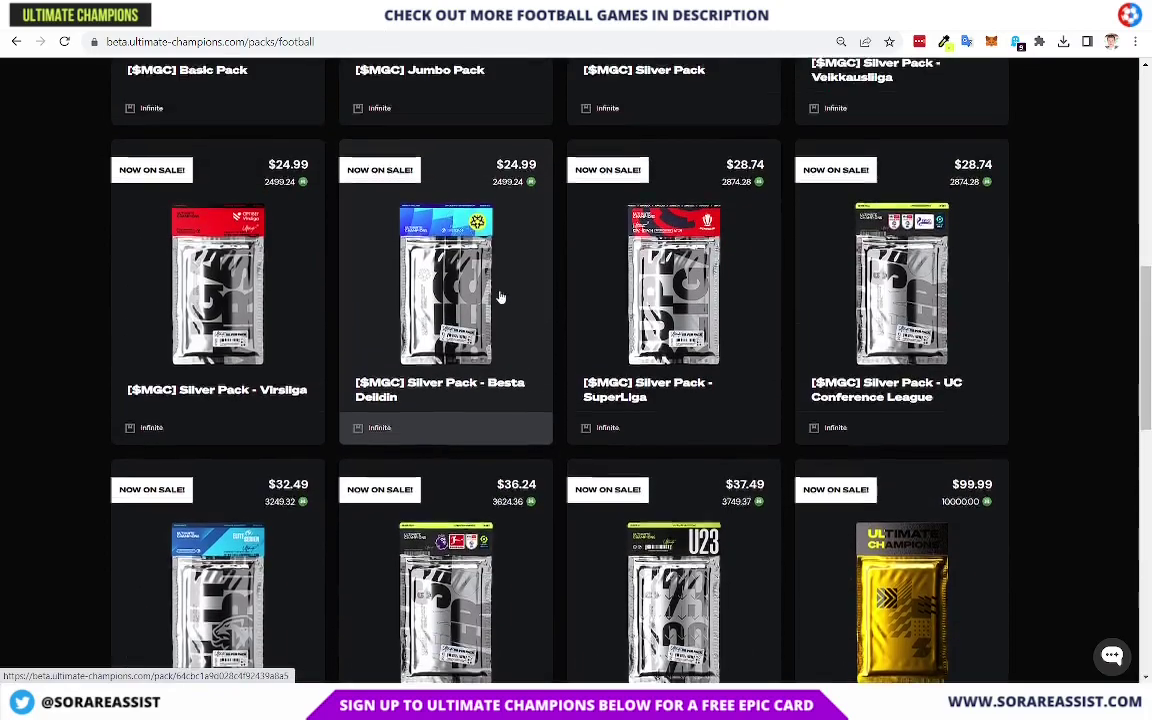
scroll(450, 243, "up", 2)
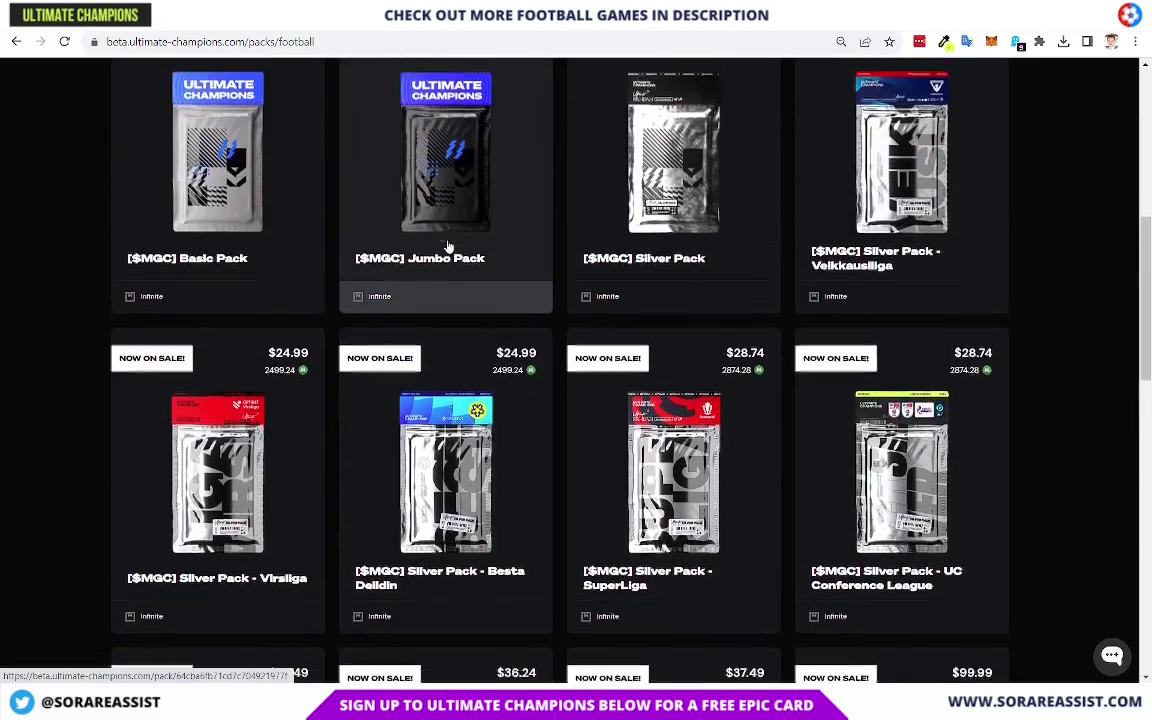
scroll(404, 545, "down", 5)
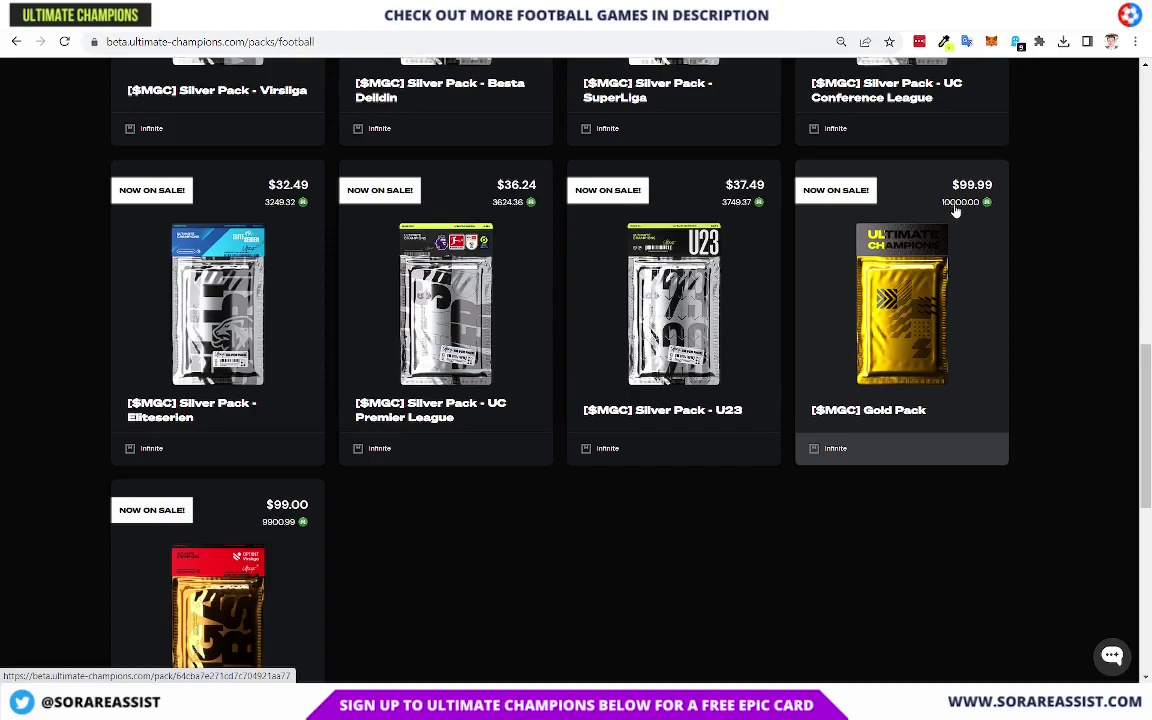
Step: Open the [$MGC] Gold Pack and examine its collection score requirement, price, and mythic and unique card odds
left_click(895, 292)
scroll(888, 335, "down", 5)
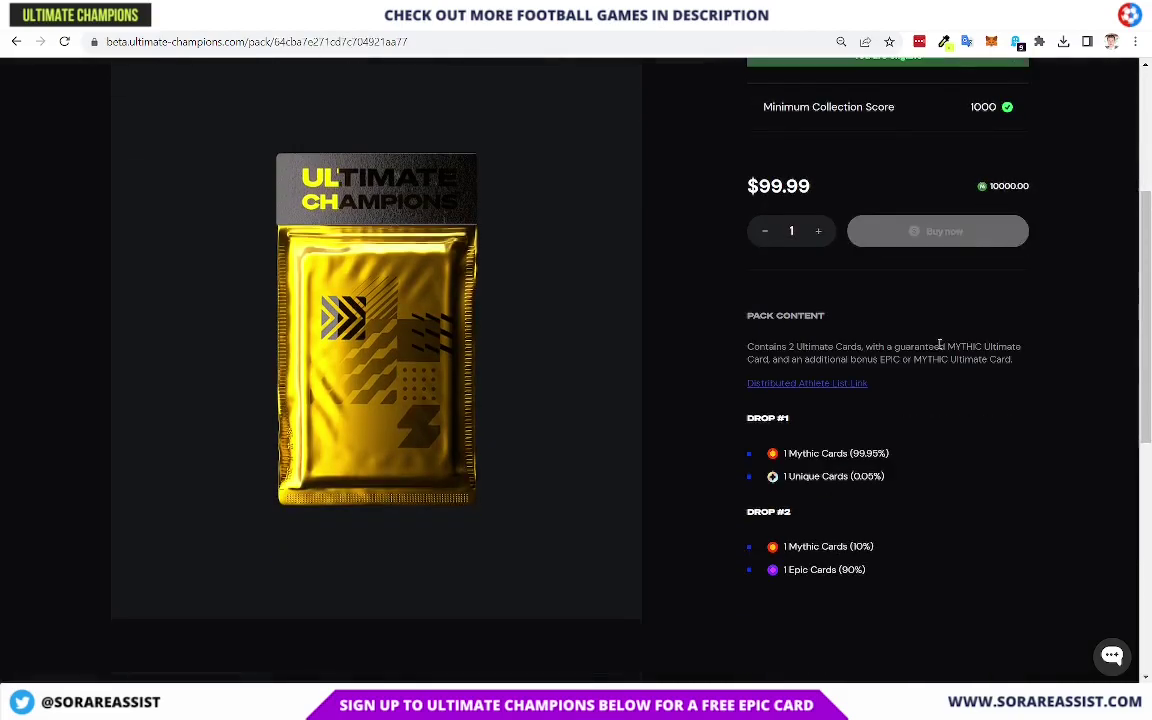
scroll(856, 307, "up", 5)
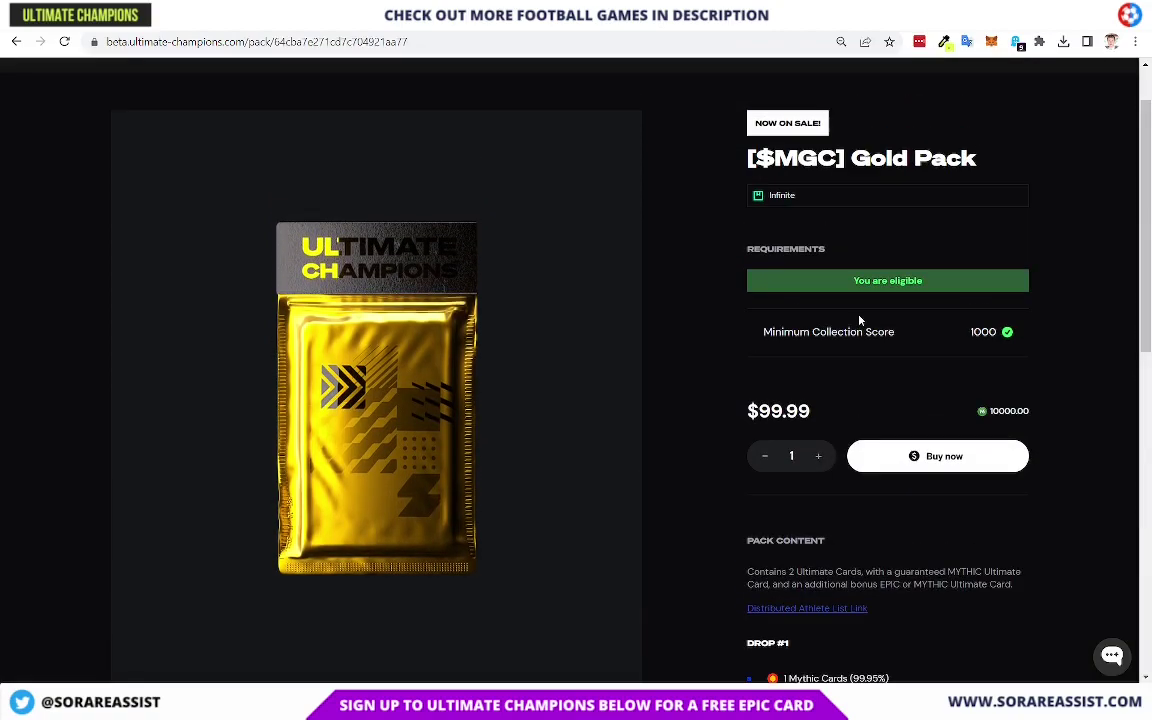
scroll(872, 321, "down", 5)
double_click(862, 305)
left_click(874, 305)
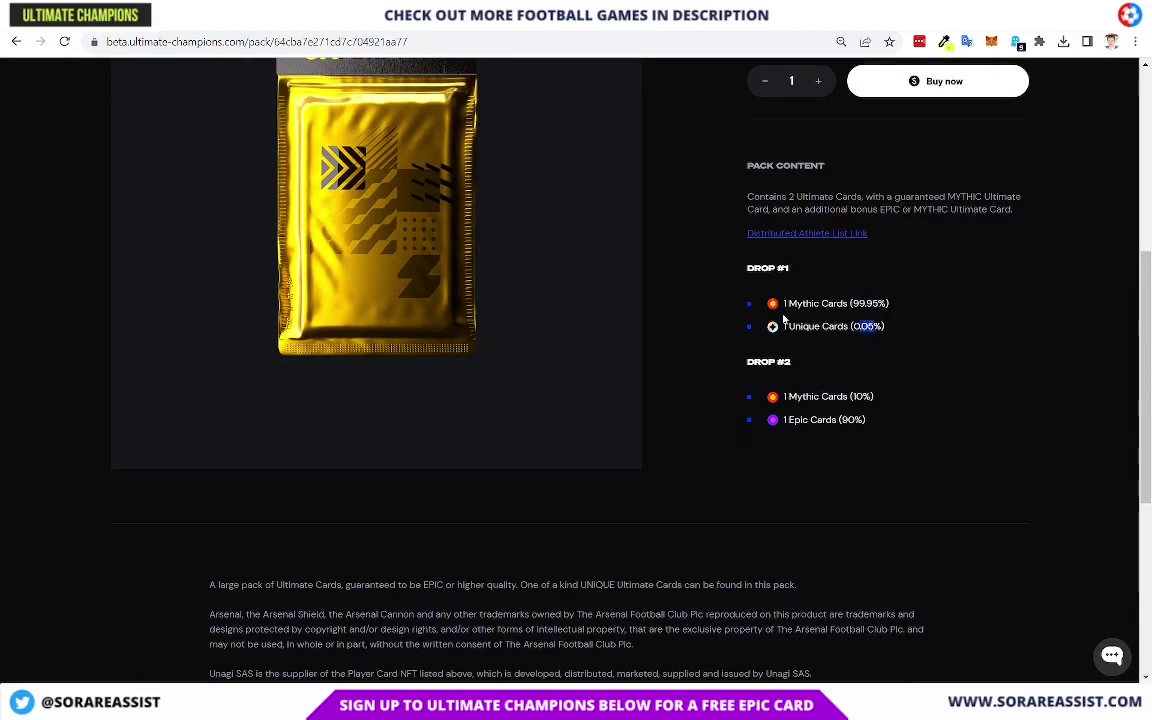
scroll(789, 330, "up", 5)
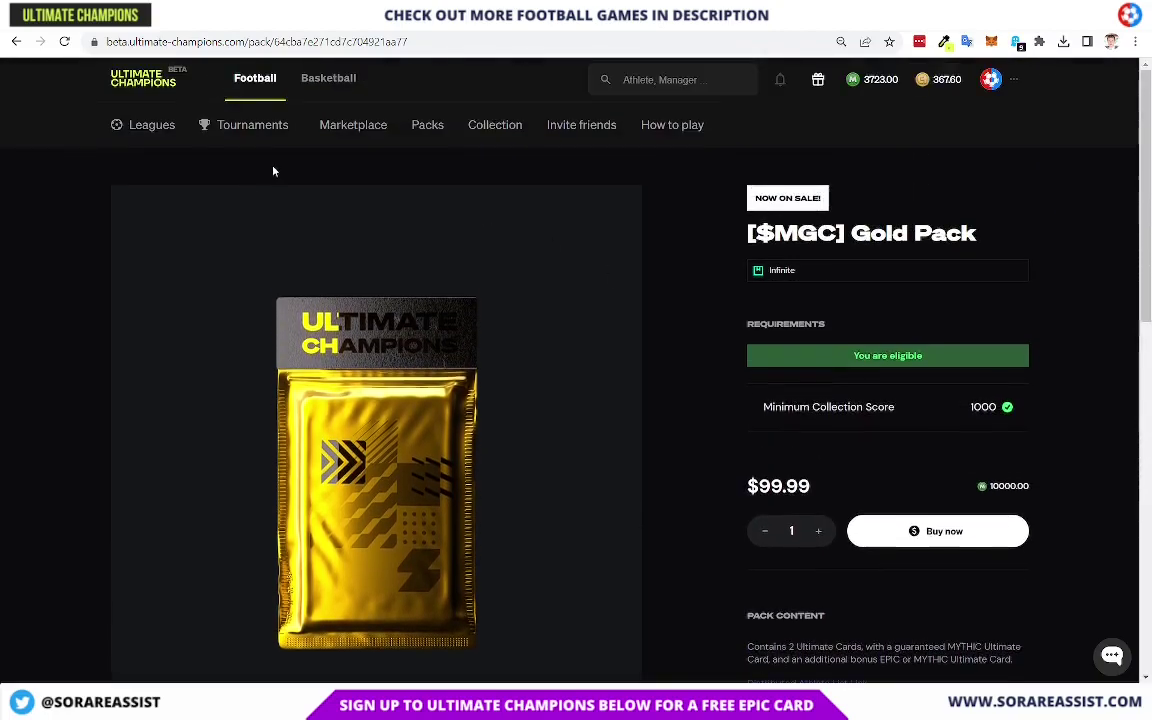
Step: Go back to the football packs and weigh the league-specific silver packs, such as Virsliga, Besta Deildin and Veikkausliiga, against each other
left_click(422, 124)
scroll(613, 267, "down", 3)
scroll(613, 267, "down", 9)
scroll(400, 318, "up", 2)
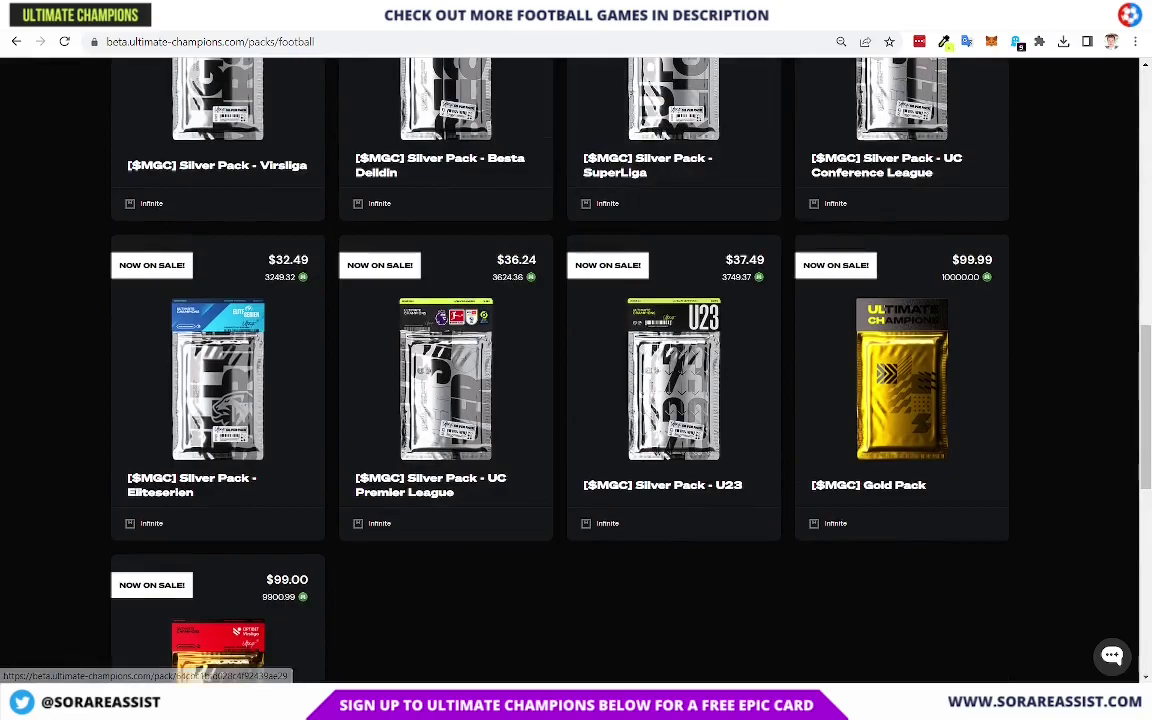
key("ctrl+Tab")
key("ctrl+shift+Tab")
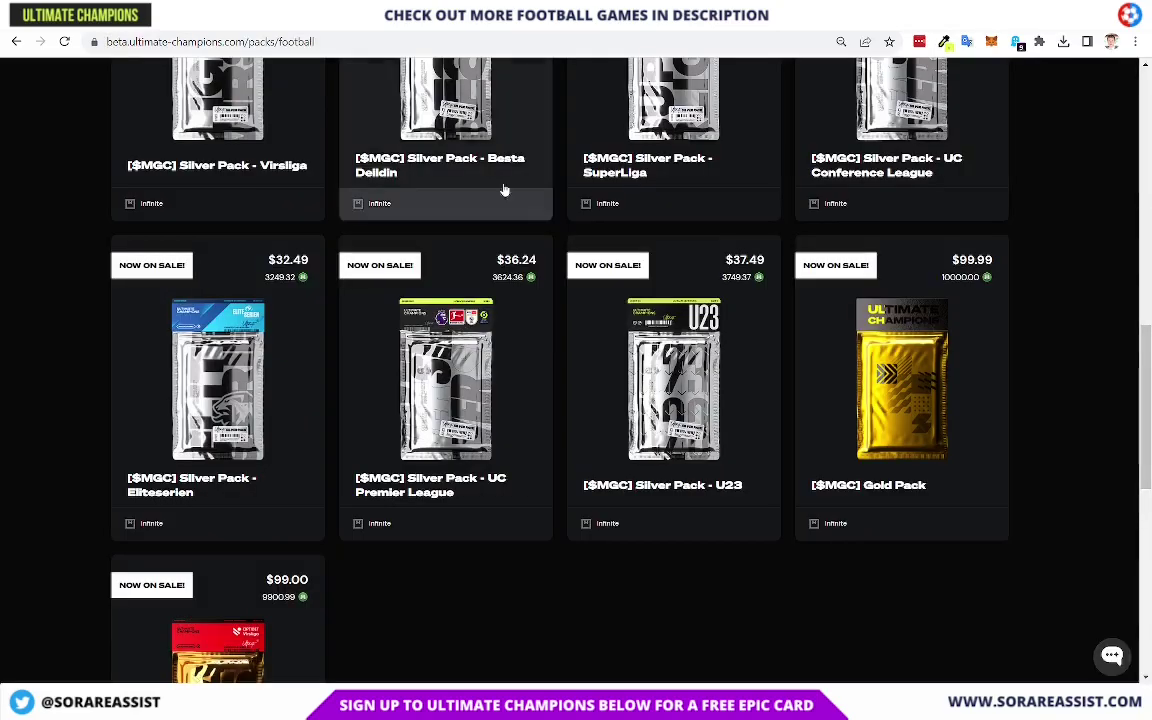
scroll(510, 391, "up", 2)
scroll(510, 391, "down", 1)
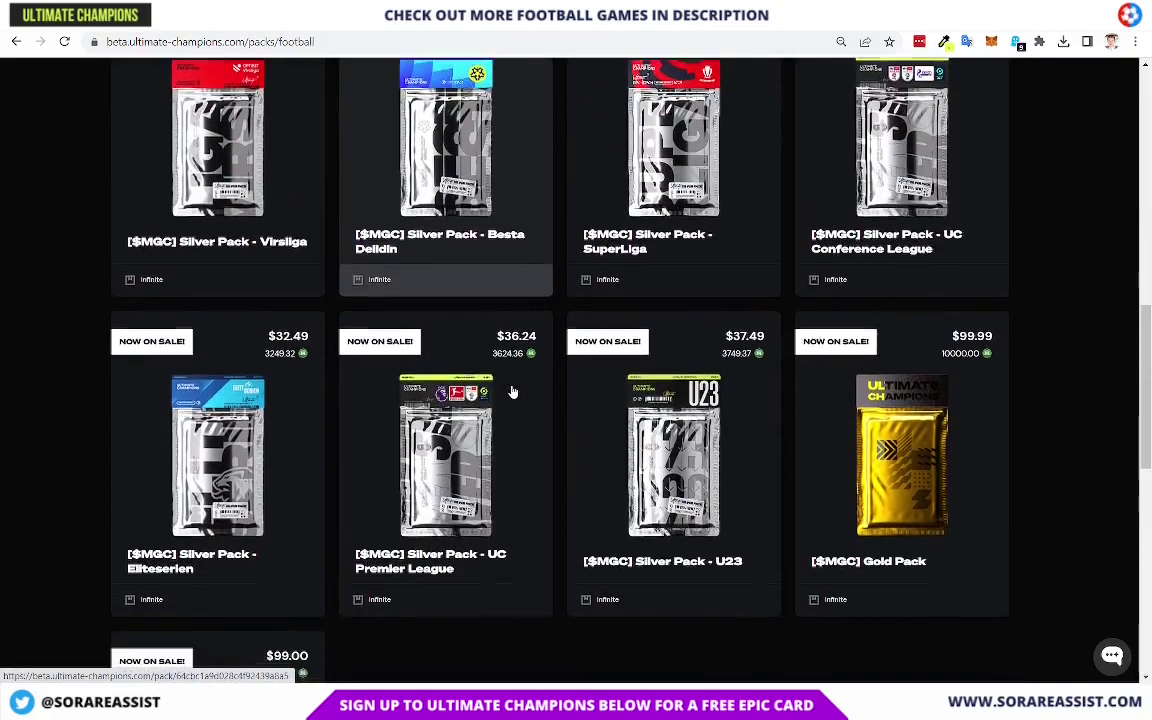
scroll(515, 391, "up", 2)
scroll(545, 391, "down", 3)
scroll(543, 389, "up", 4)
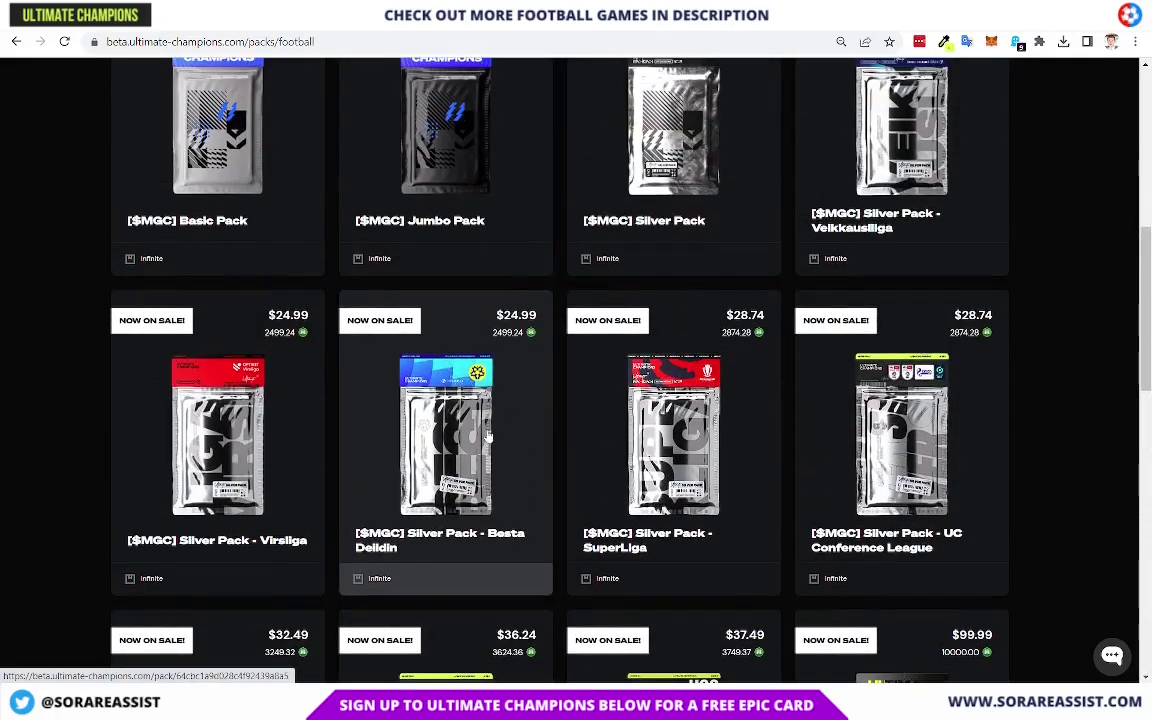
scroll(440, 400, "up", 1)
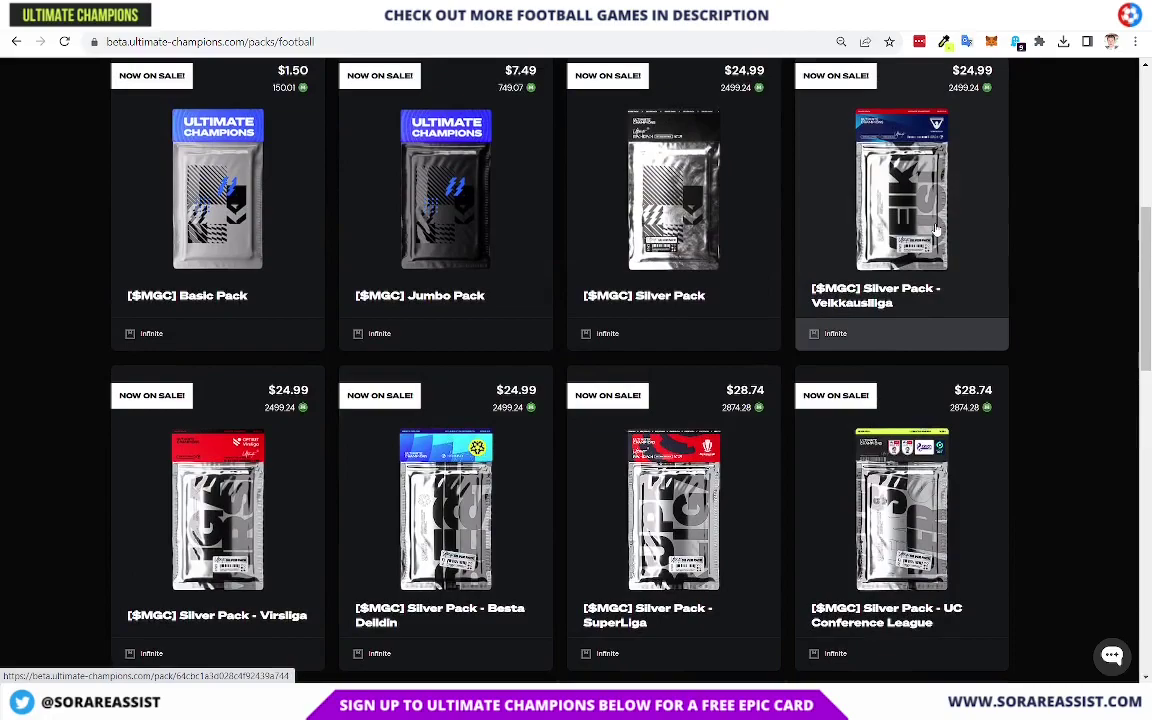
Step: Switch to the Ultimate Champions spreadsheet and check the first epic defender and his club in Iceland Beginner's first team
key("ctrl+Tab")
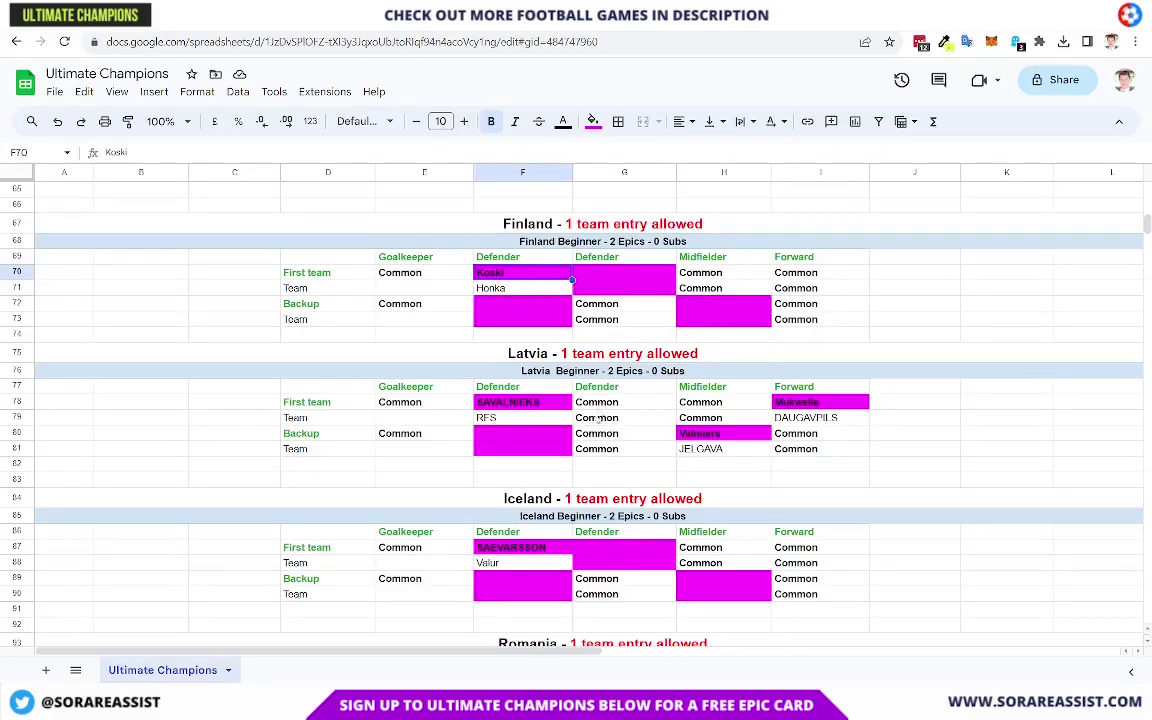
left_click(543, 551)
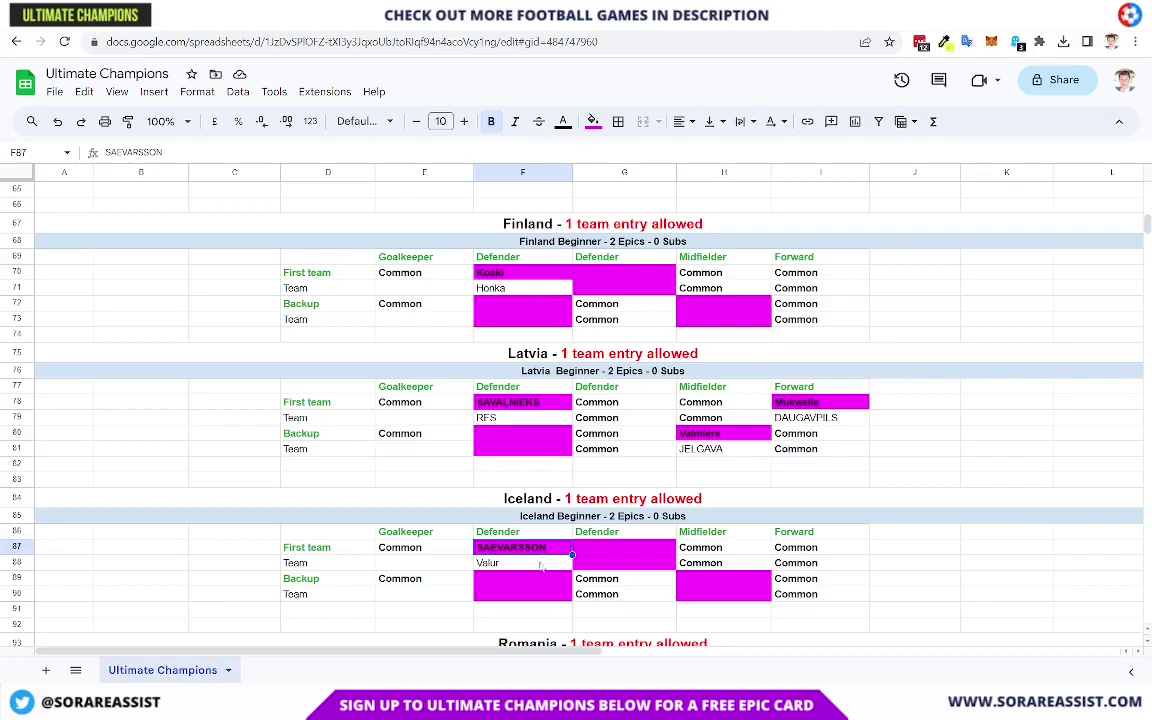
left_click(537, 566)
left_click(540, 551)
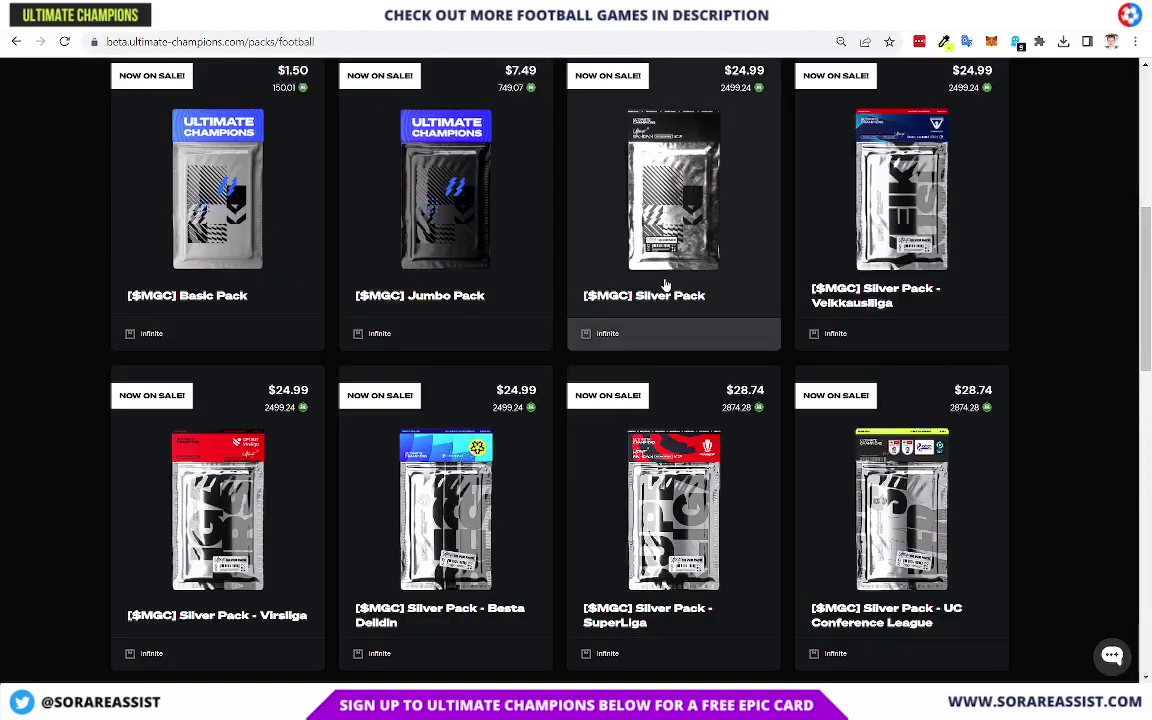
Step: Back on the football packs page, buy one [$MGC] Silver Pack - Veikkausliiga, paying 2499.24 MGC
scroll(685, 304, "up", 1)
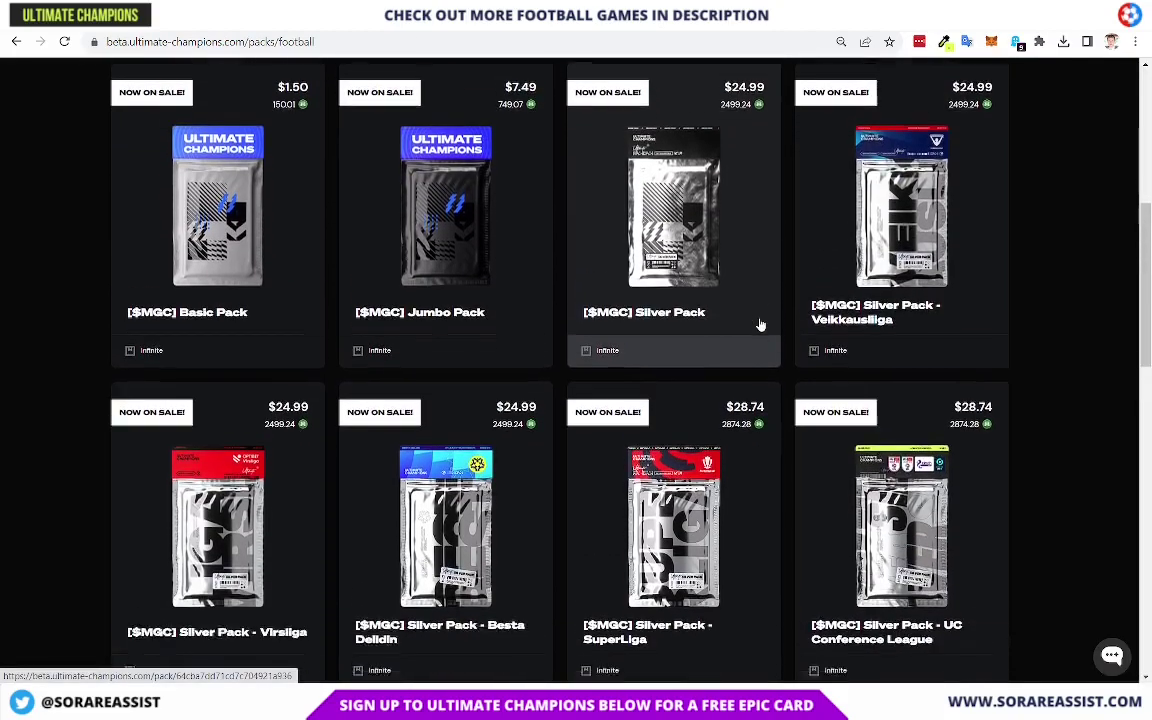
scroll(761, 327, "up", 1)
scroll(565, 432, "down", 1)
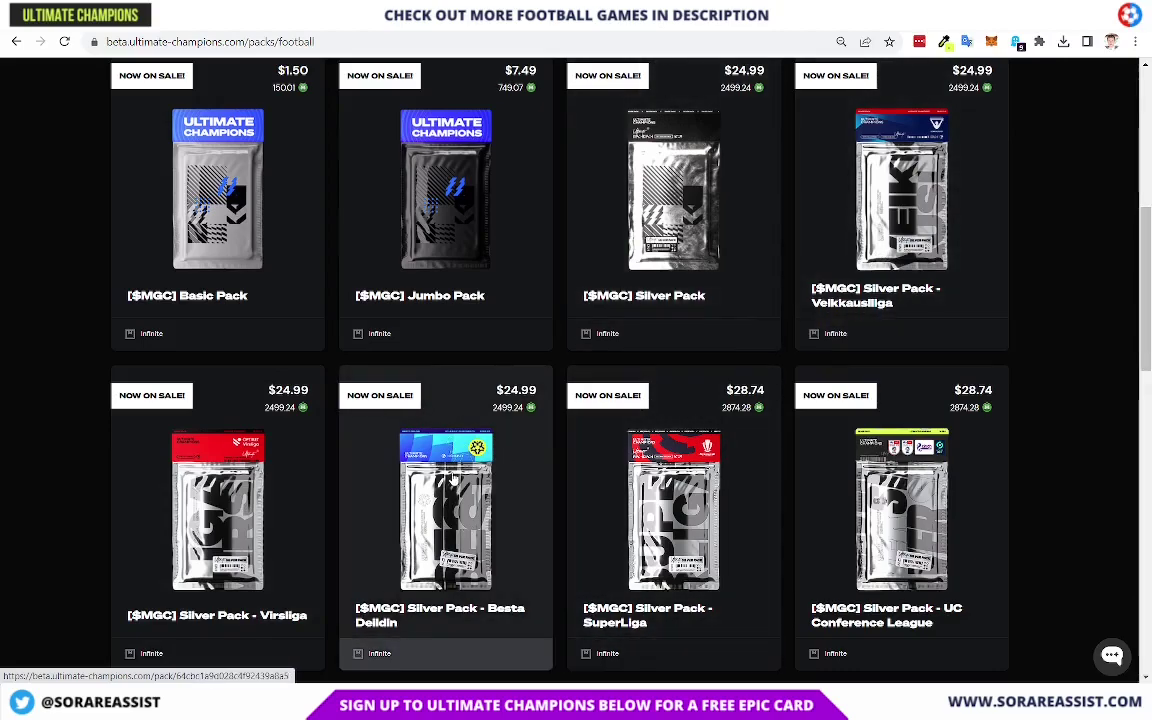
scroll(454, 481, "down", 1)
scroll(457, 415, "up", 2)
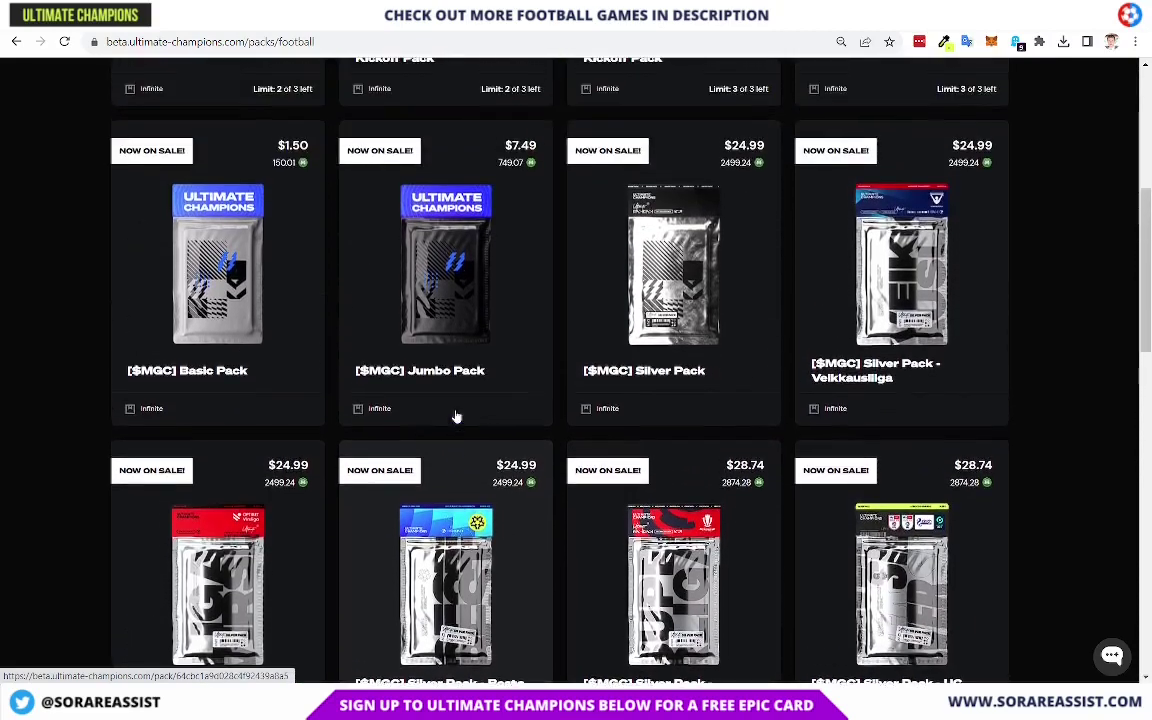
left_click(902, 268)
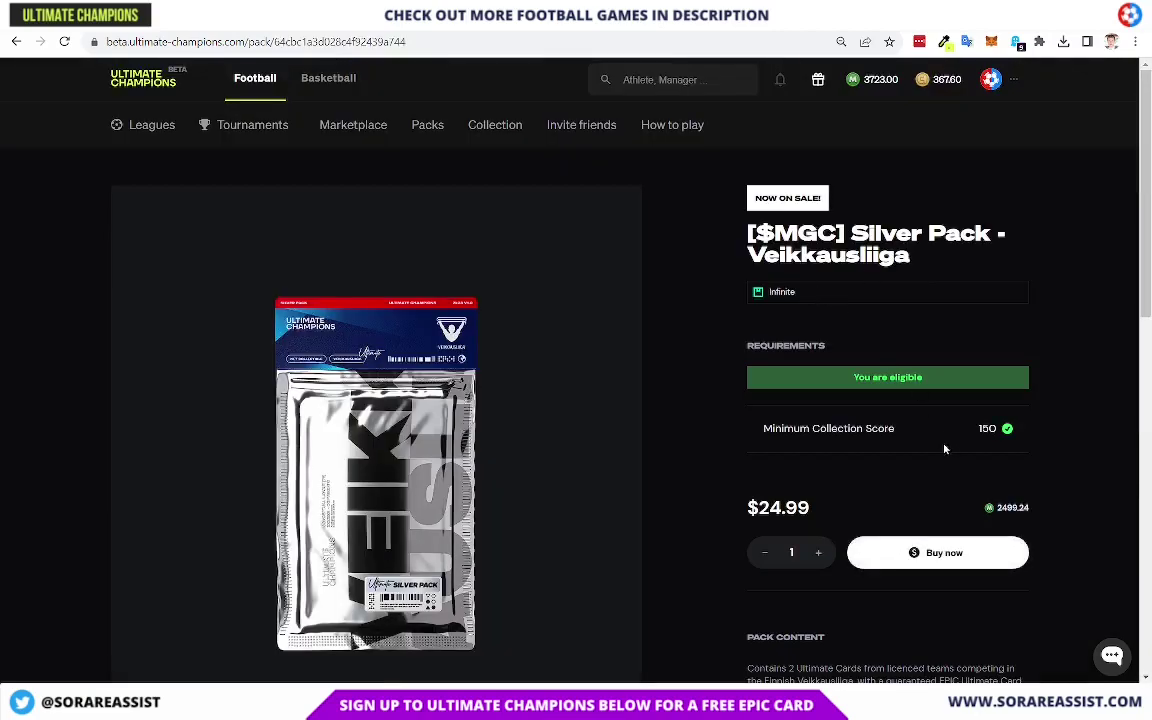
left_click(940, 553)
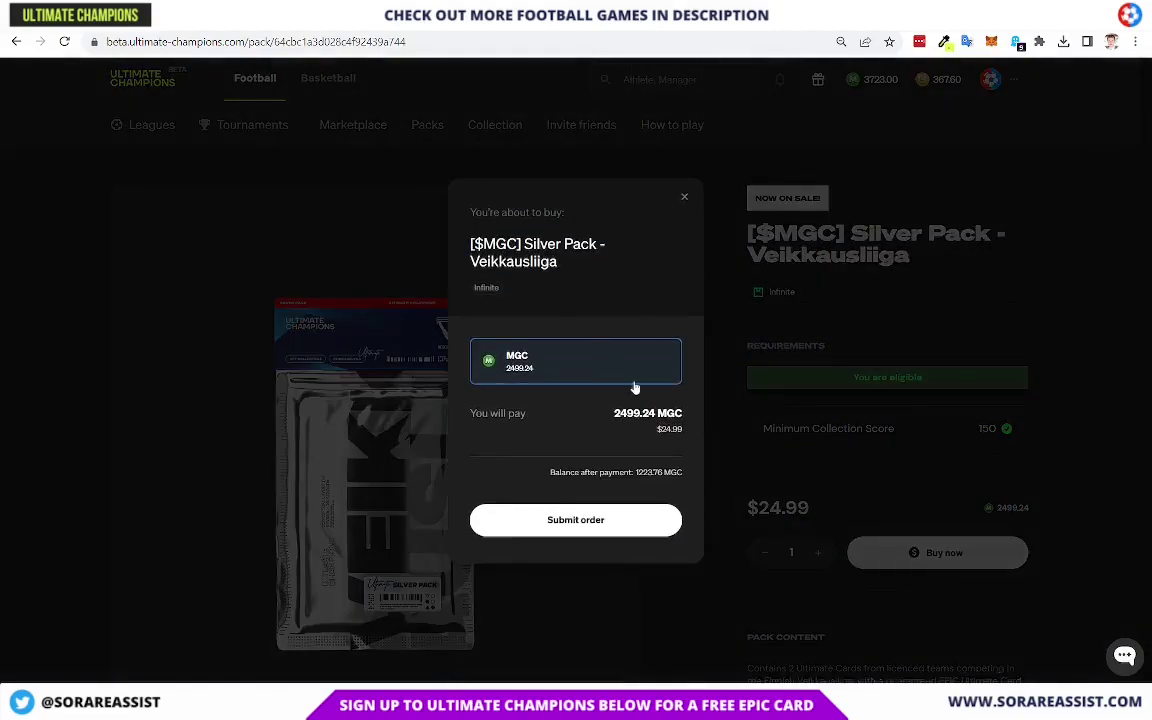
left_click(622, 535)
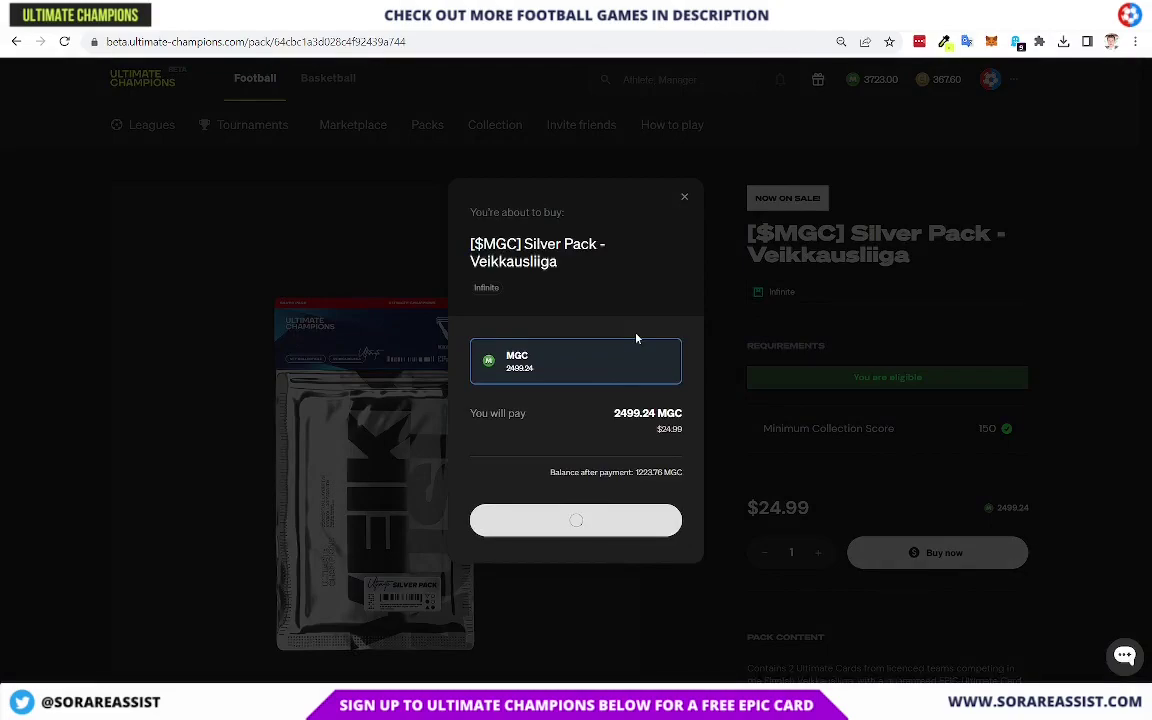
Step: Claim and open the purchased Veikkausliiga Silver Pack, revealing its two cards one at a time
scroll(897, 465, "down", 1)
scroll(897, 465, "down", 3)
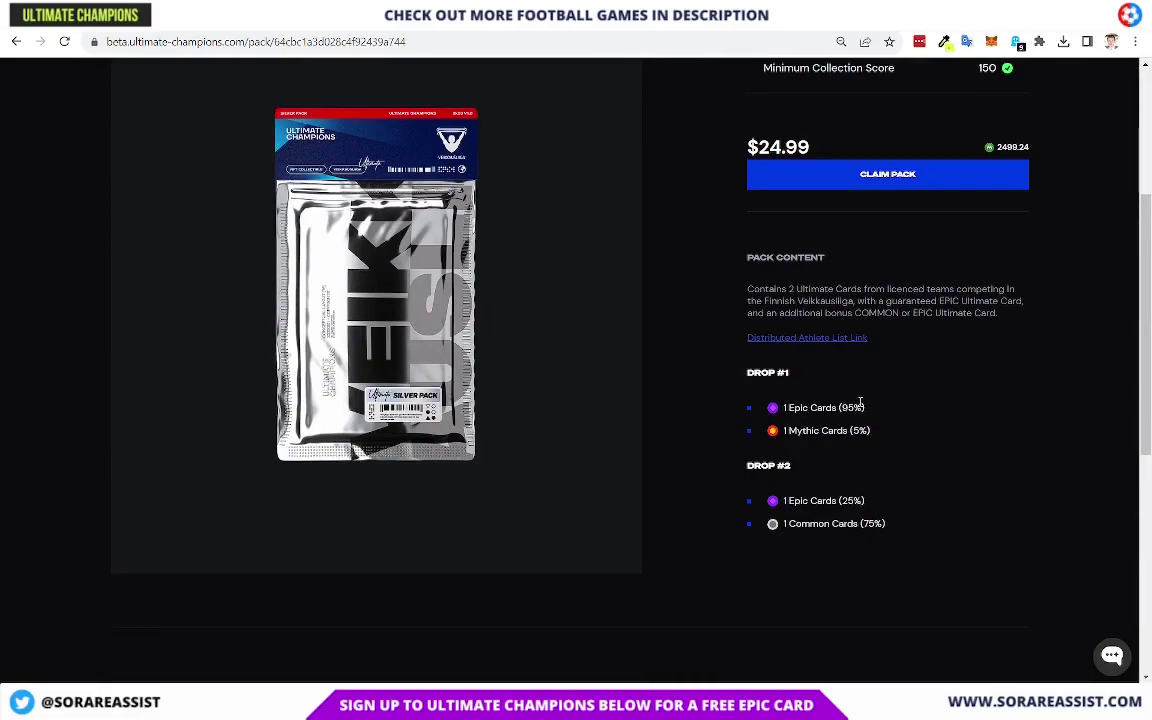
scroll(845, 410, "up", 1)
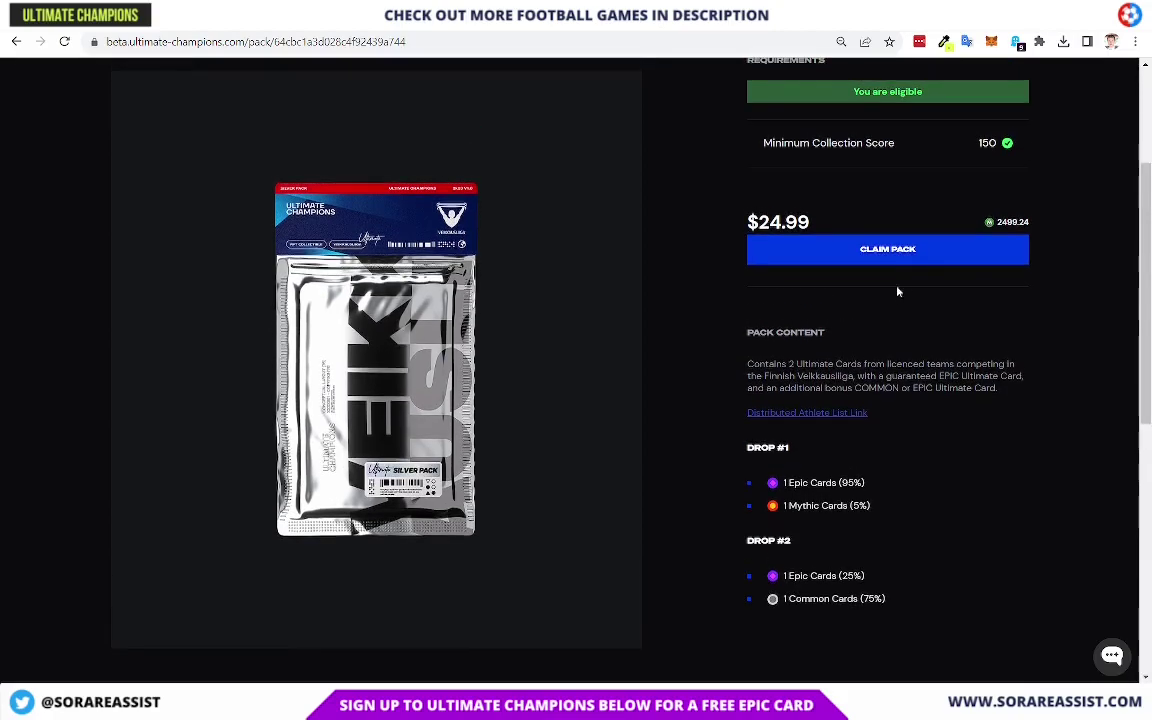
scroll(895, 265, "up", 3)
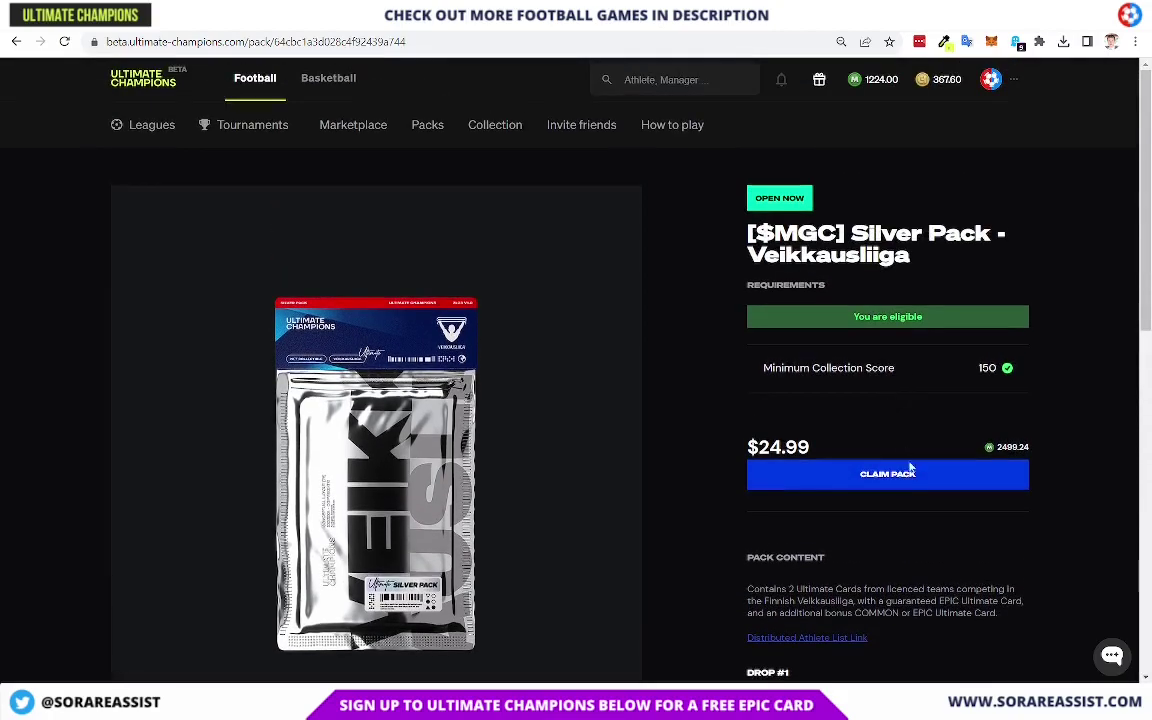
left_click(899, 476)
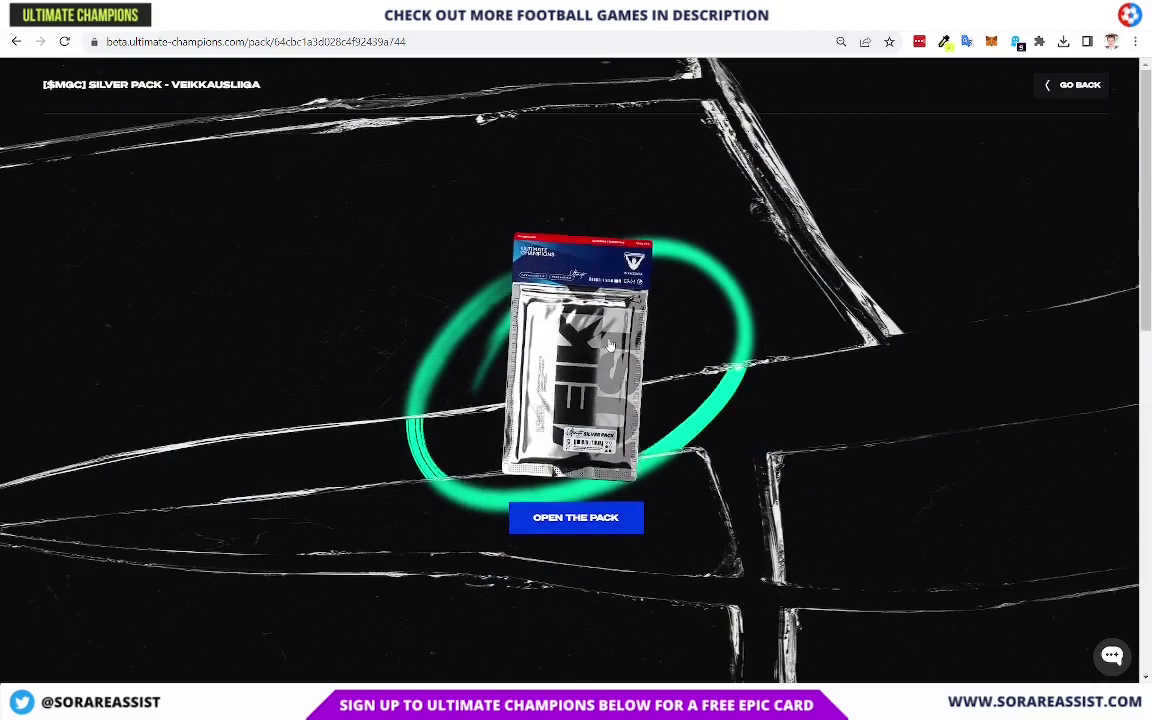
left_click(578, 344)
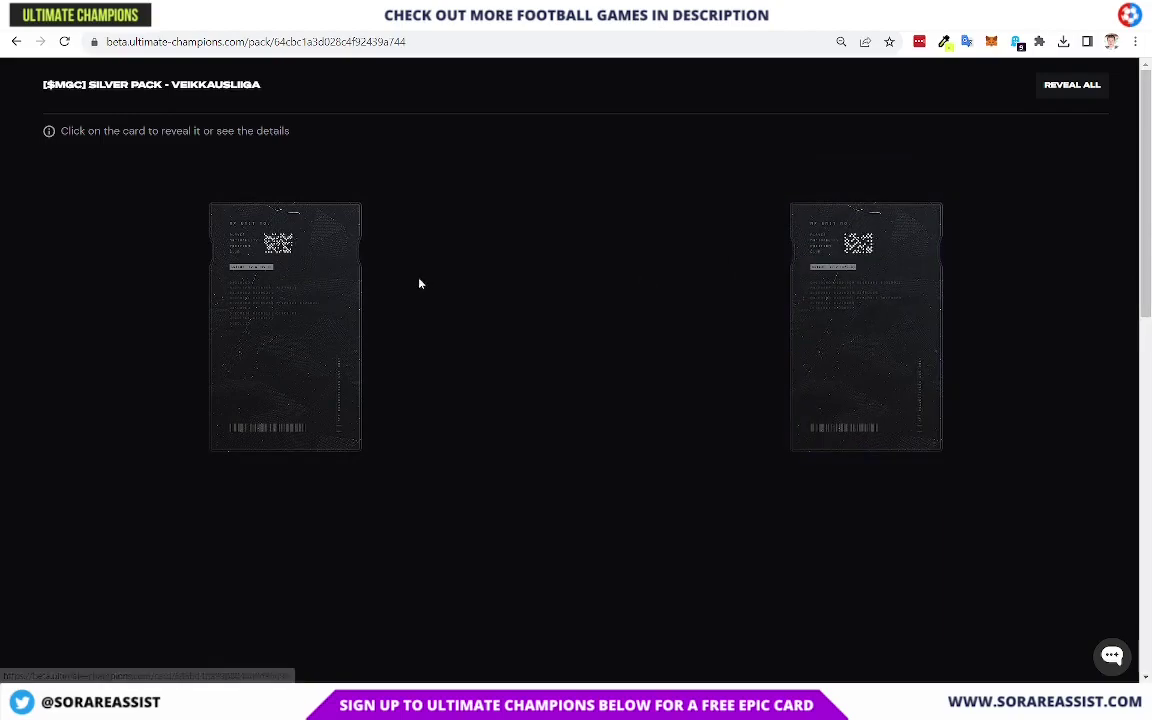
left_click(299, 311)
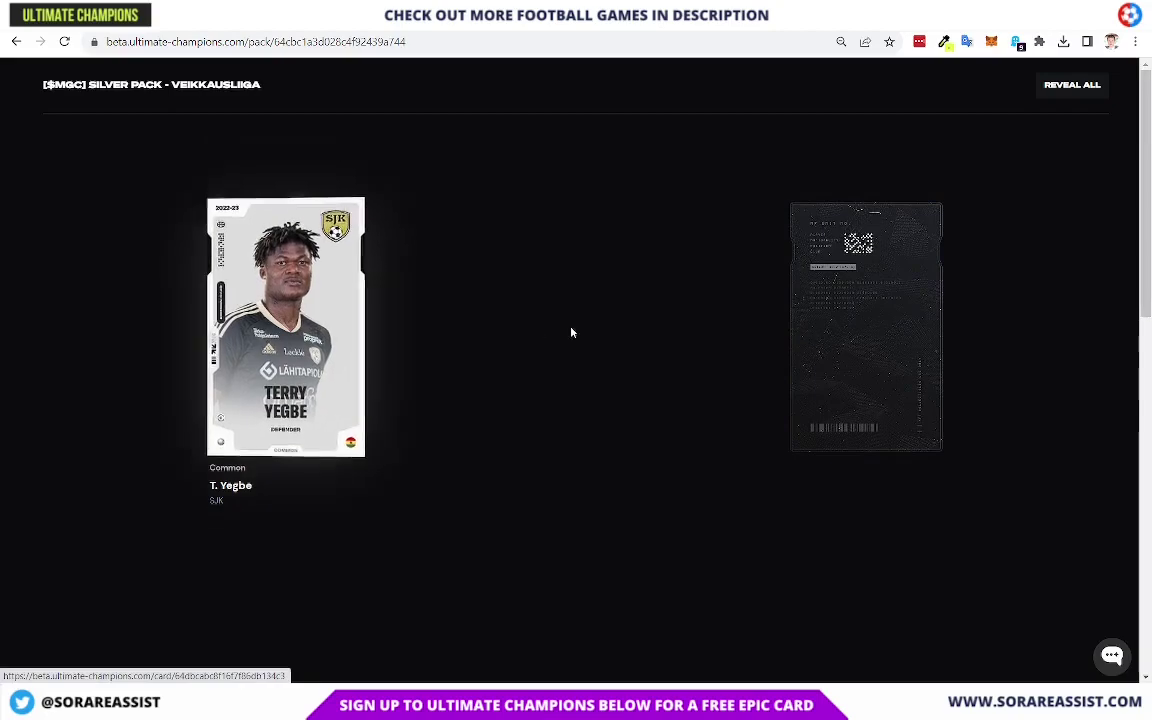
left_click(866, 296)
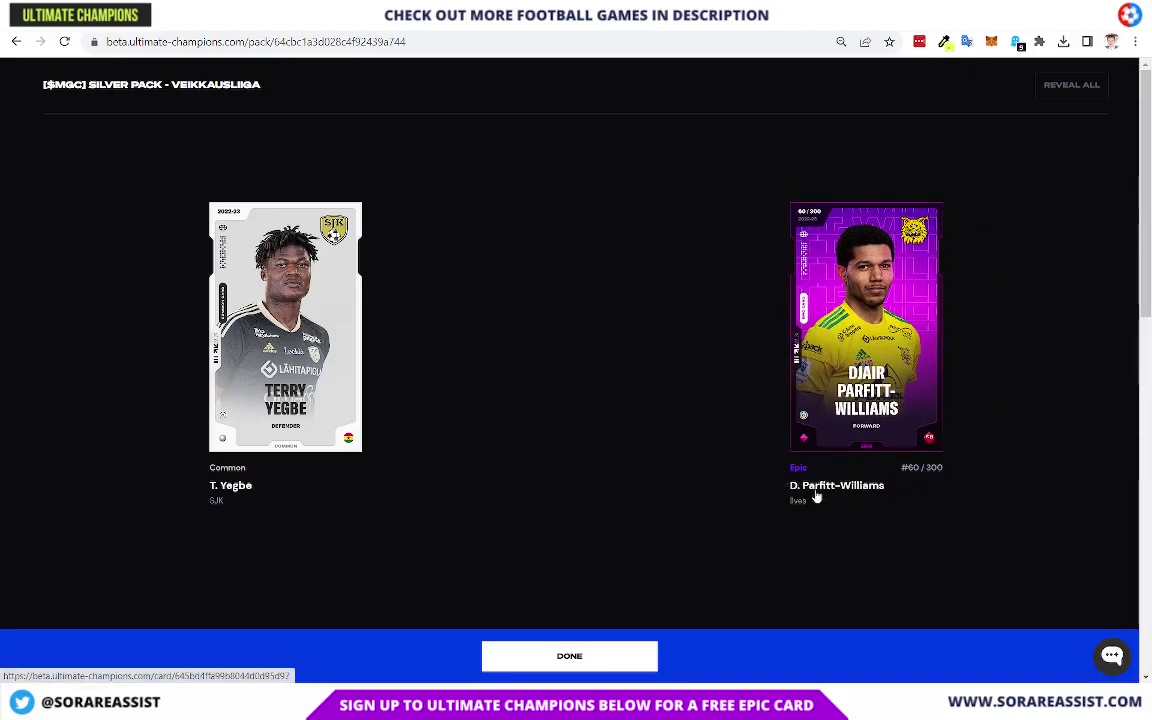
Step: Switch to UC Helper, search the players for parfitt-williams and open the player page of the epic forward from the pack
left_click(480, 15)
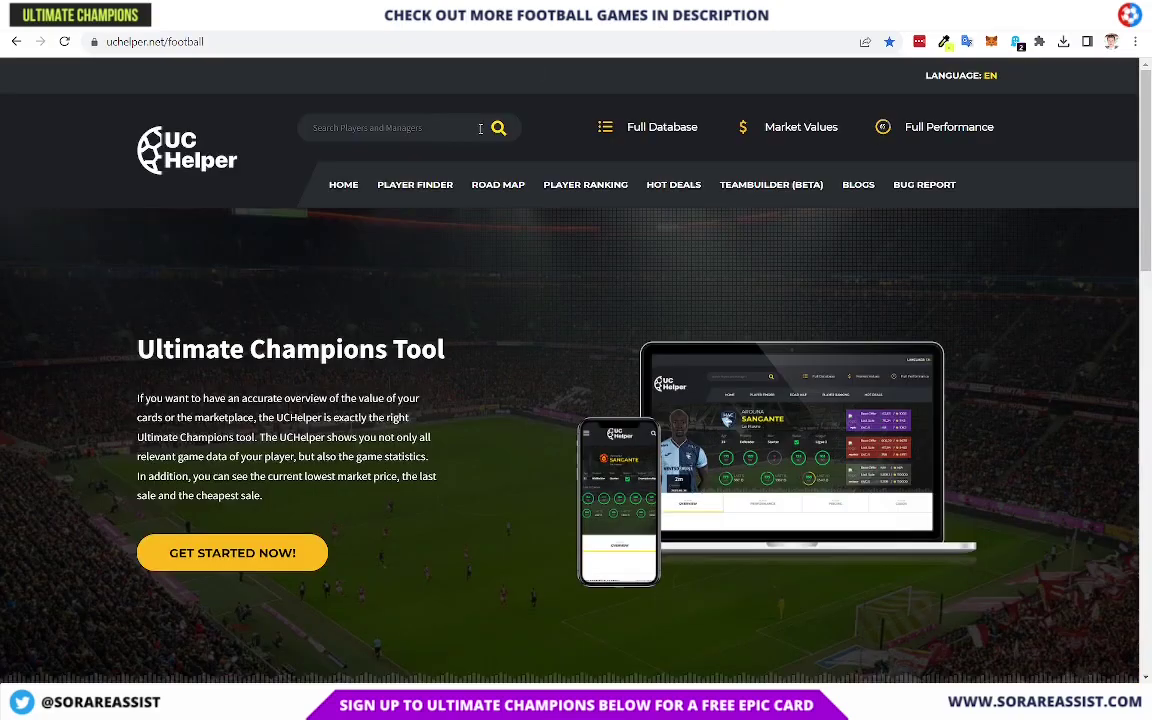
type("aafitt")
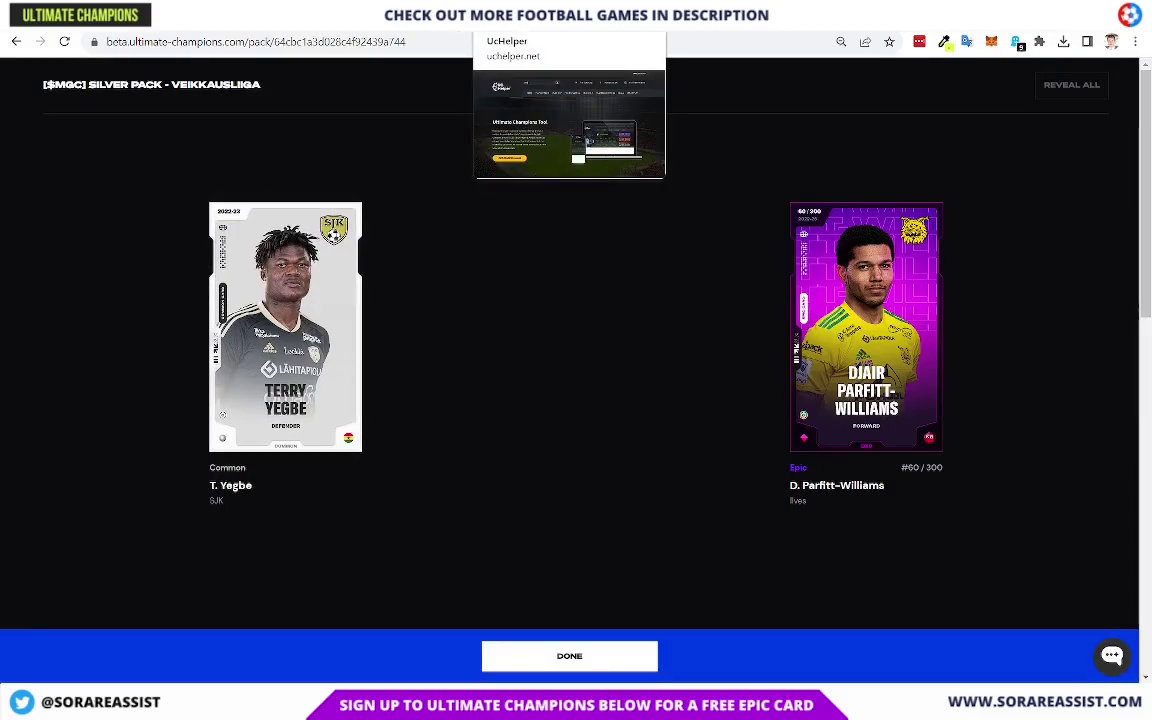
left_click(480, 12)
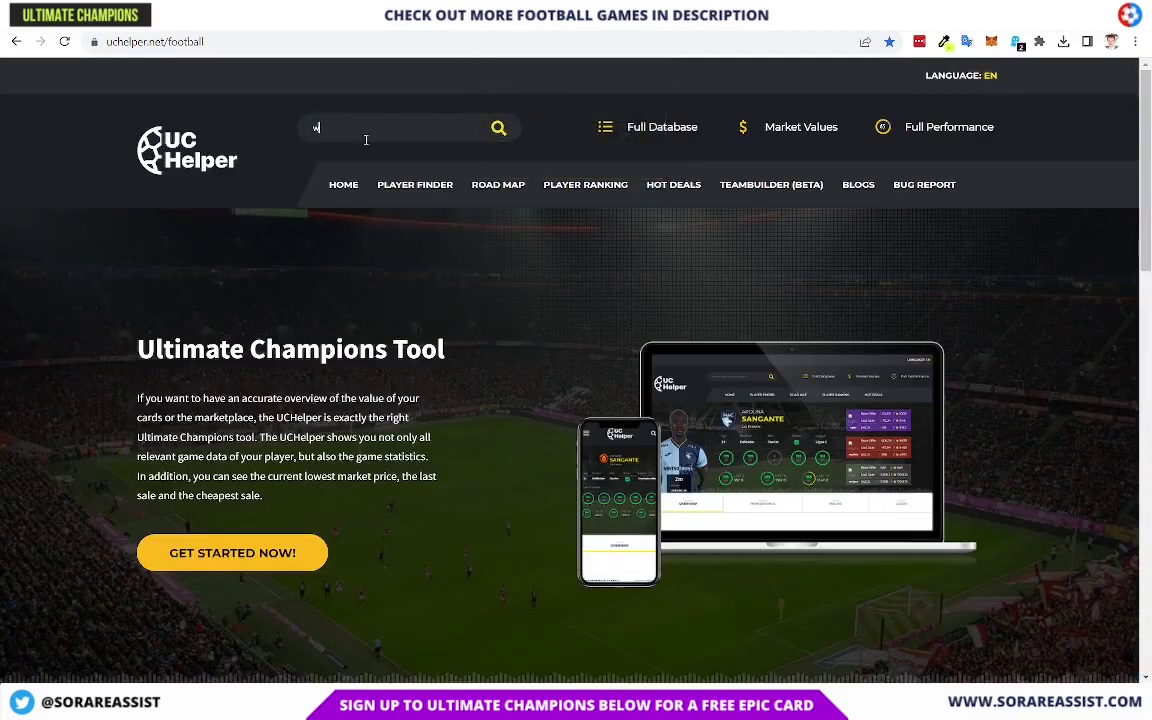
type("lliams")
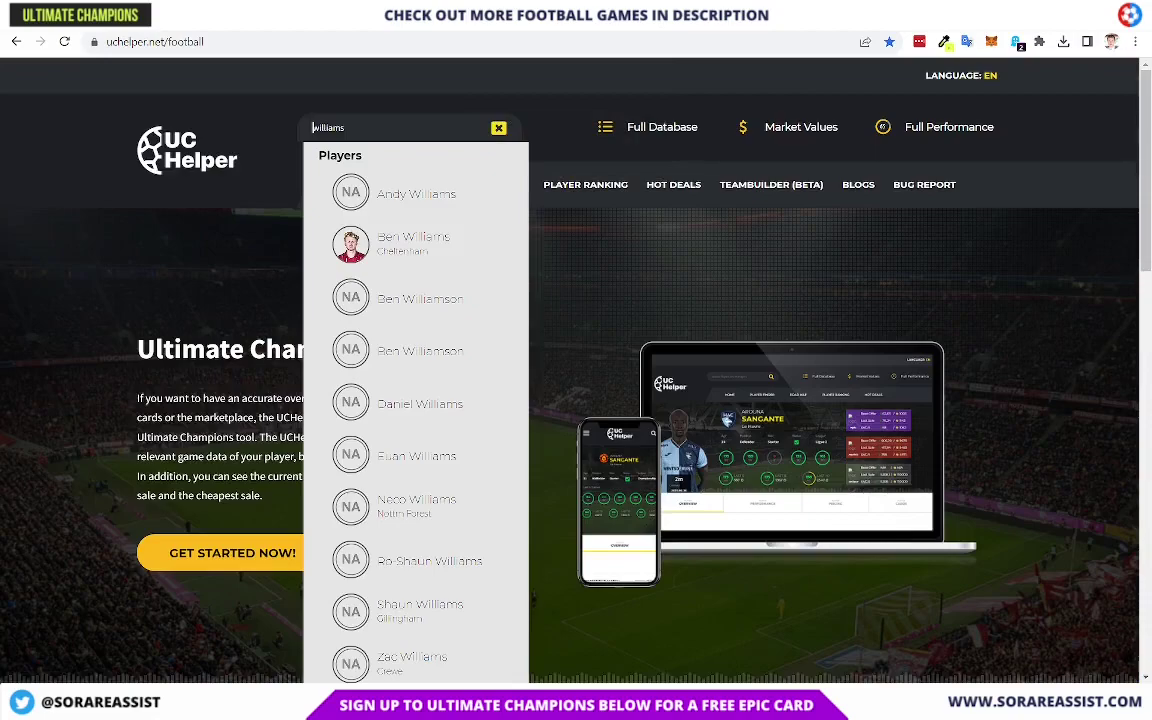
left_click(283, 118)
type("parfitt")
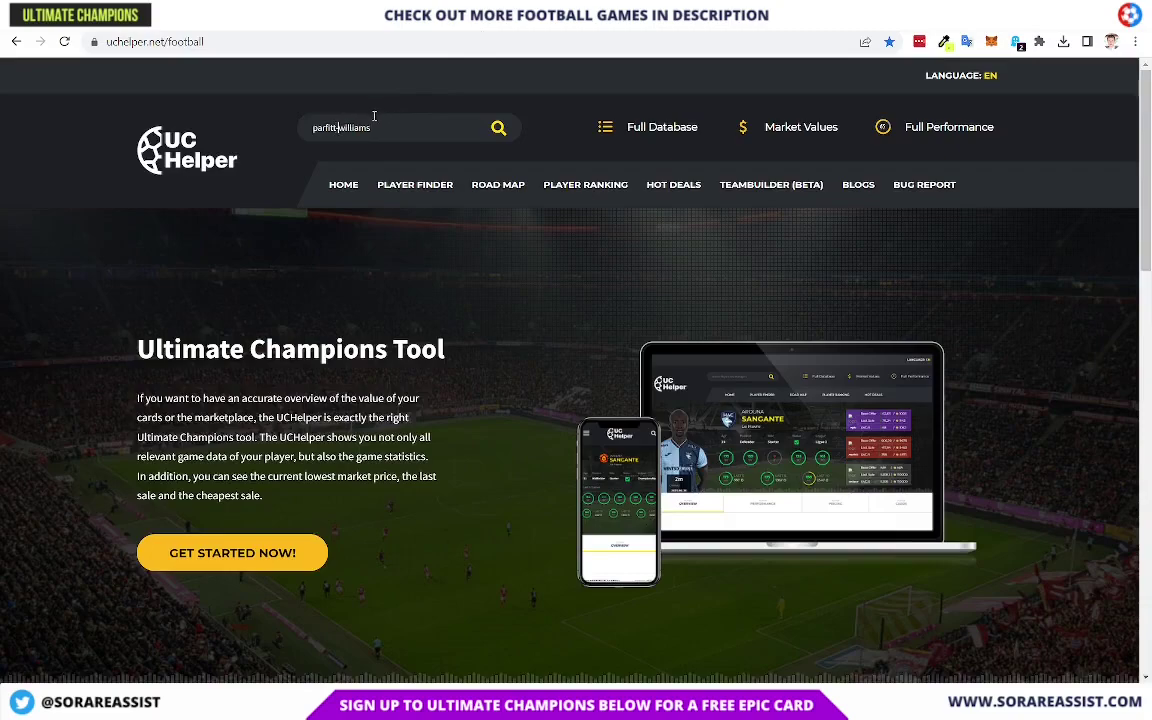
left_click(338, 124)
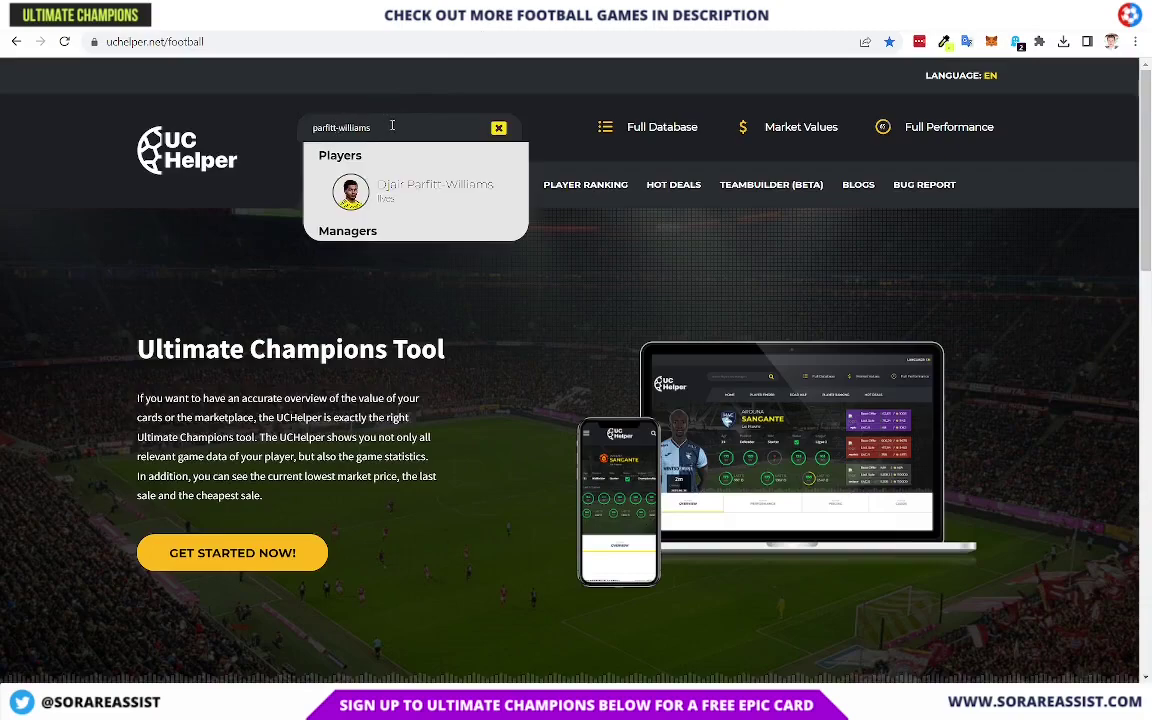
left_click(422, 193)
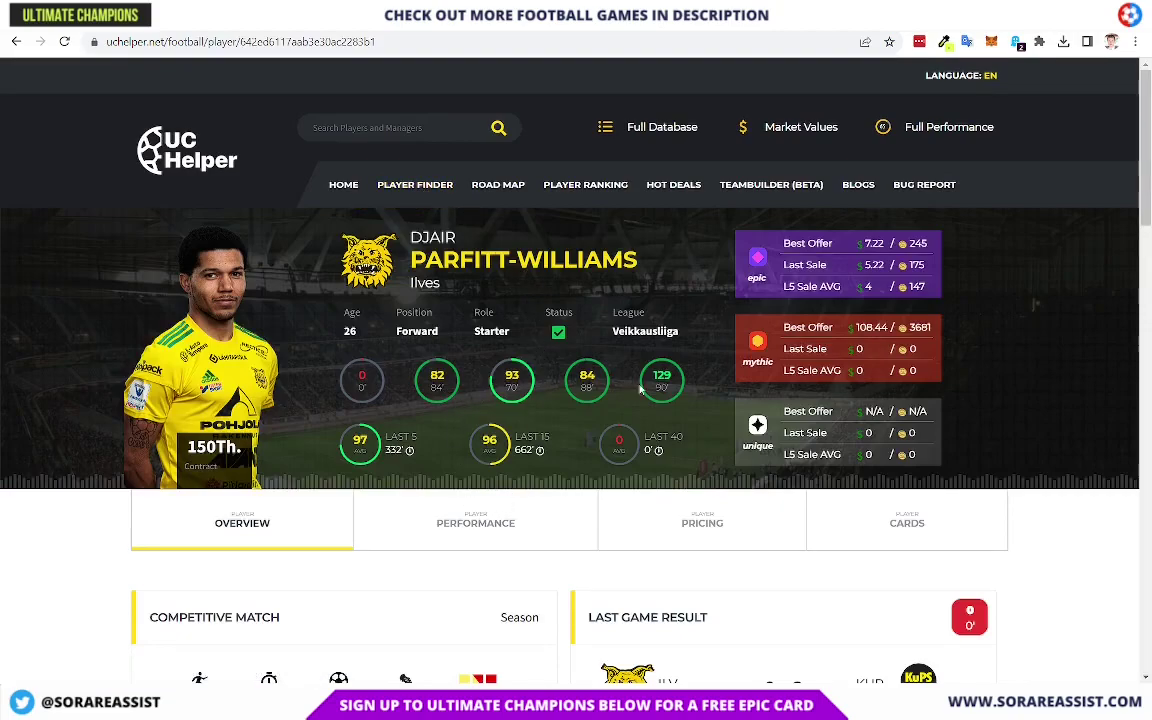
Step: Review the forward's performance data, covering the past games chart and the match-by-match minutes and scores
left_click(475, 520)
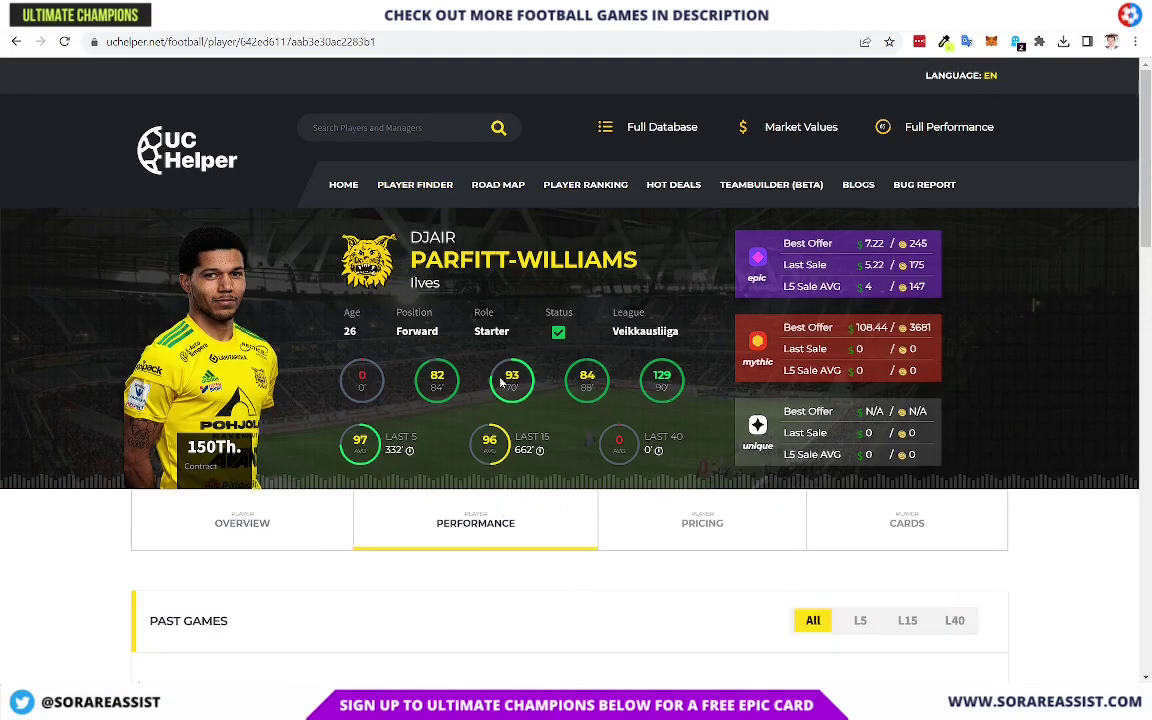
scroll(501, 381, "down", 5)
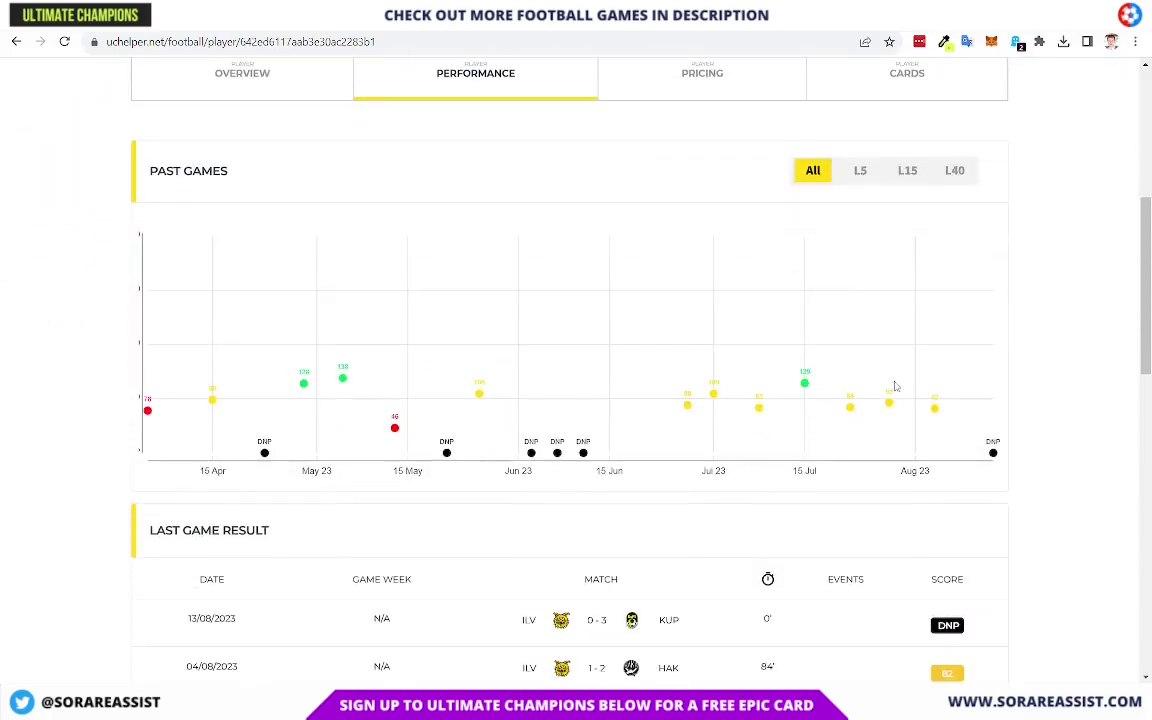
scroll(725, 410, "down", 6)
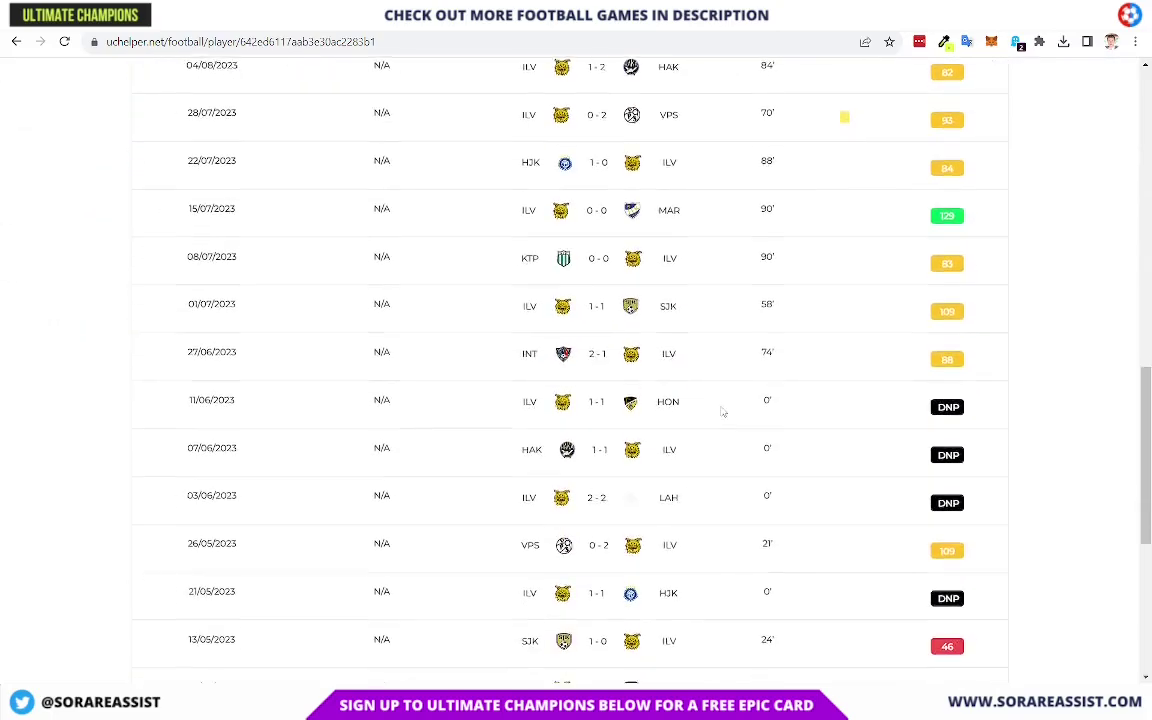
scroll(722, 411, "down", 4)
scroll(720, 412, "up", 7)
scroll(720, 412, "up", 5)
scroll(720, 412, "up", 3)
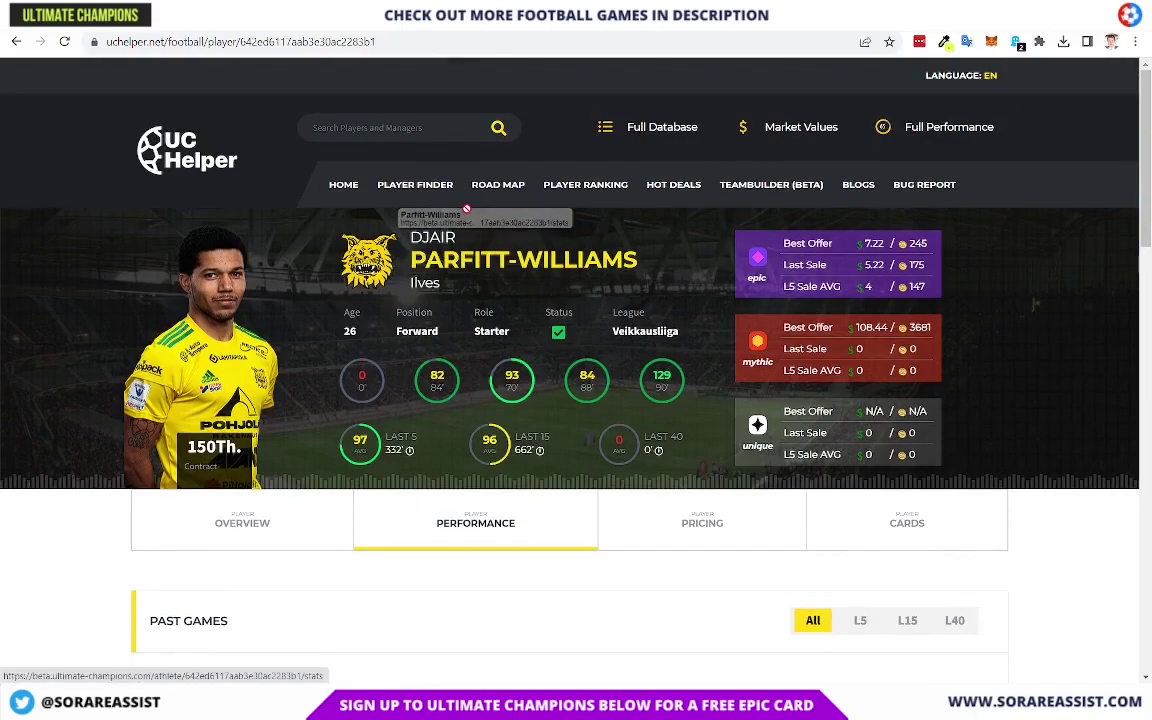
Step: Copy the forward's full name from his UC Helper page and switch to the Ultimate Champions spreadsheet
left_click_drag(412, 234, 570, 245)
key("ctrl+c")
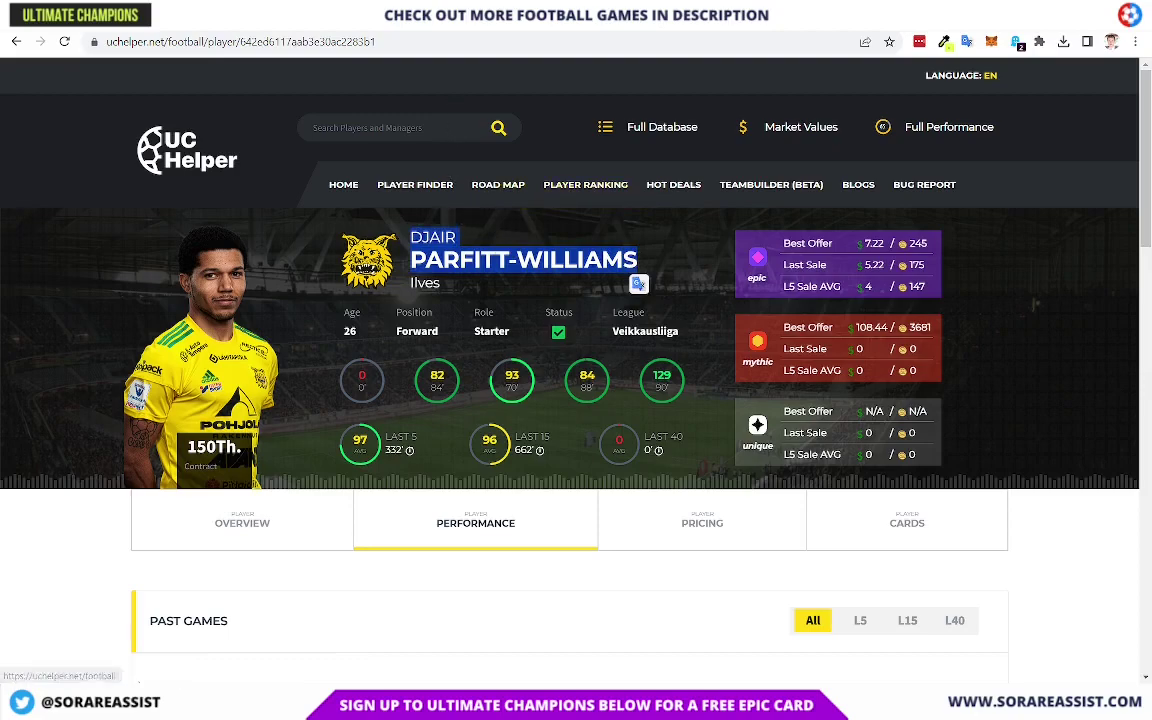
key("ctrl+Tab")
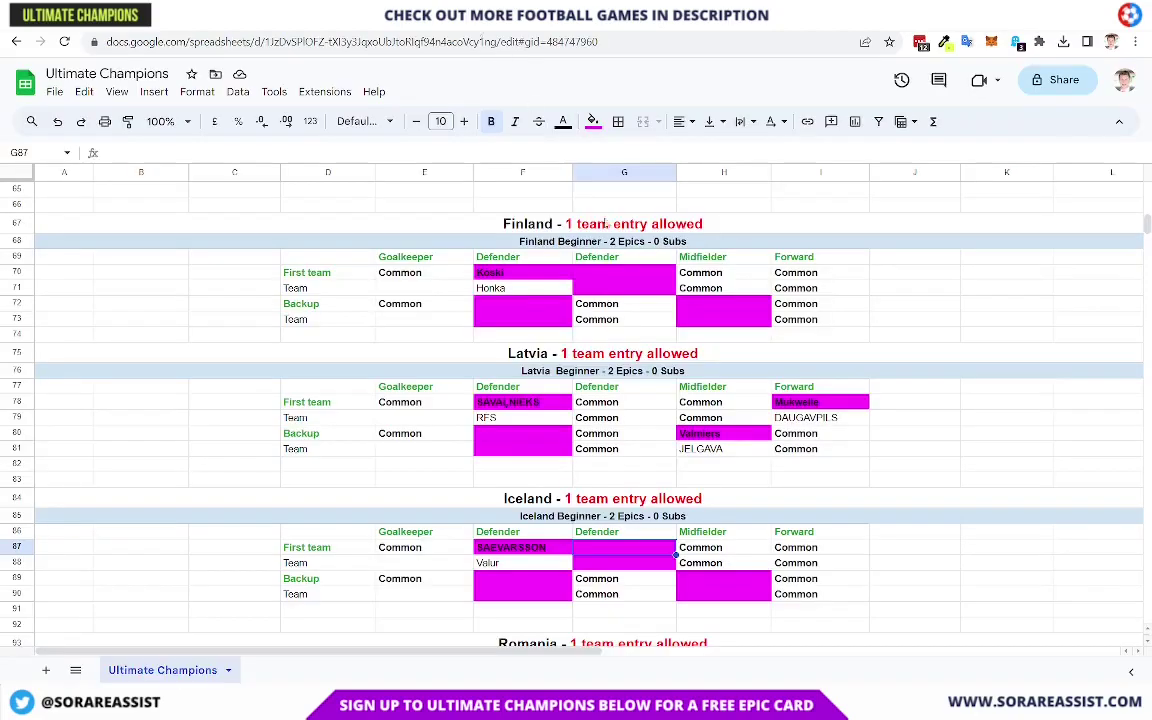
Step: In Finland Beginner, move the backup epic slot from midfielder to forward, and move the first team's midfielder Common cells into H72:H73
left_click(696, 305)
left_click(787, 307)
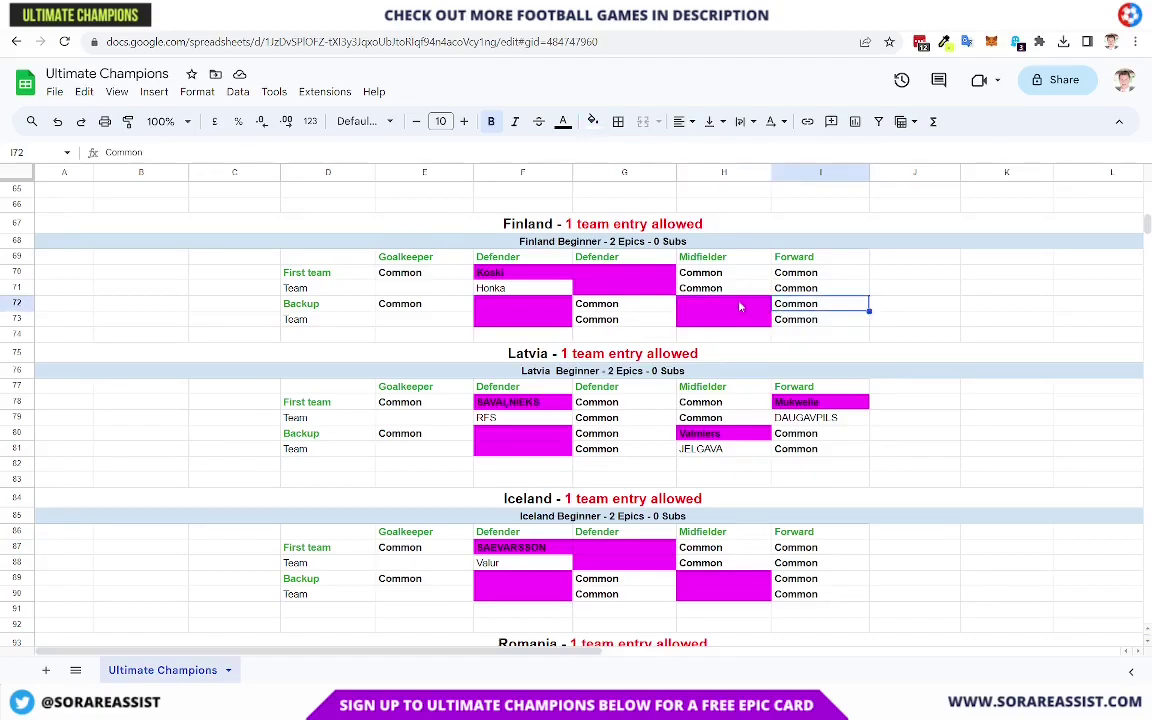
left_click(734, 308)
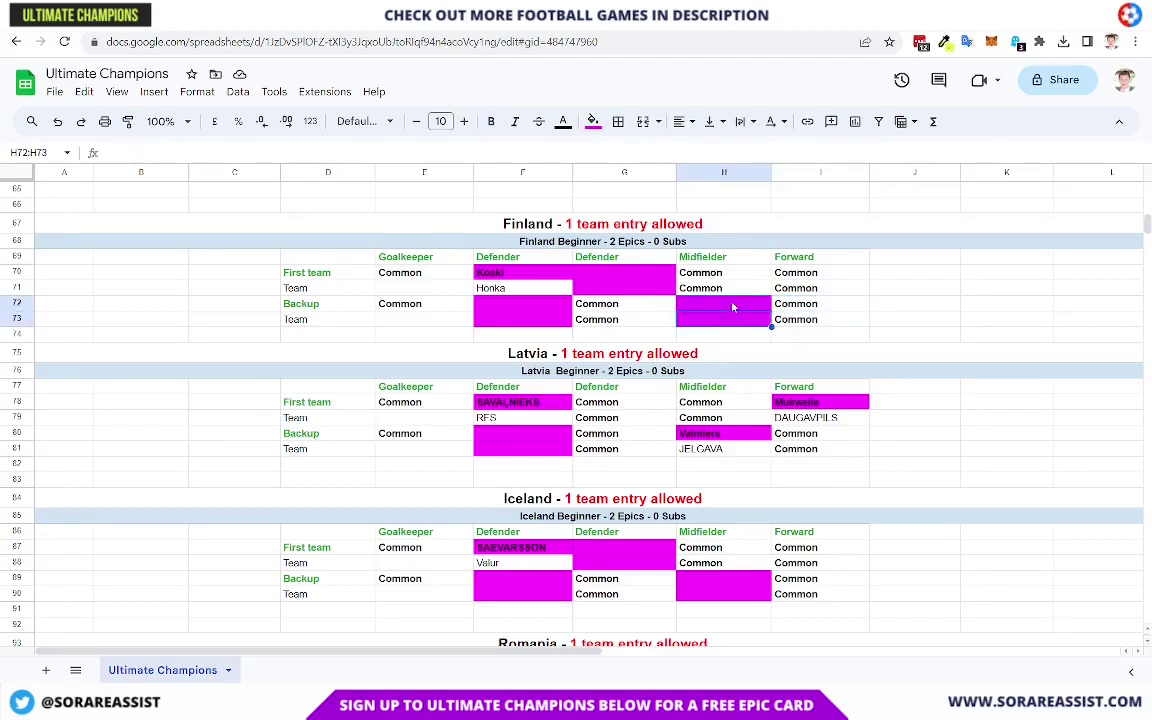
left_click_drag(733, 296, 830, 298)
left_click(730, 284)
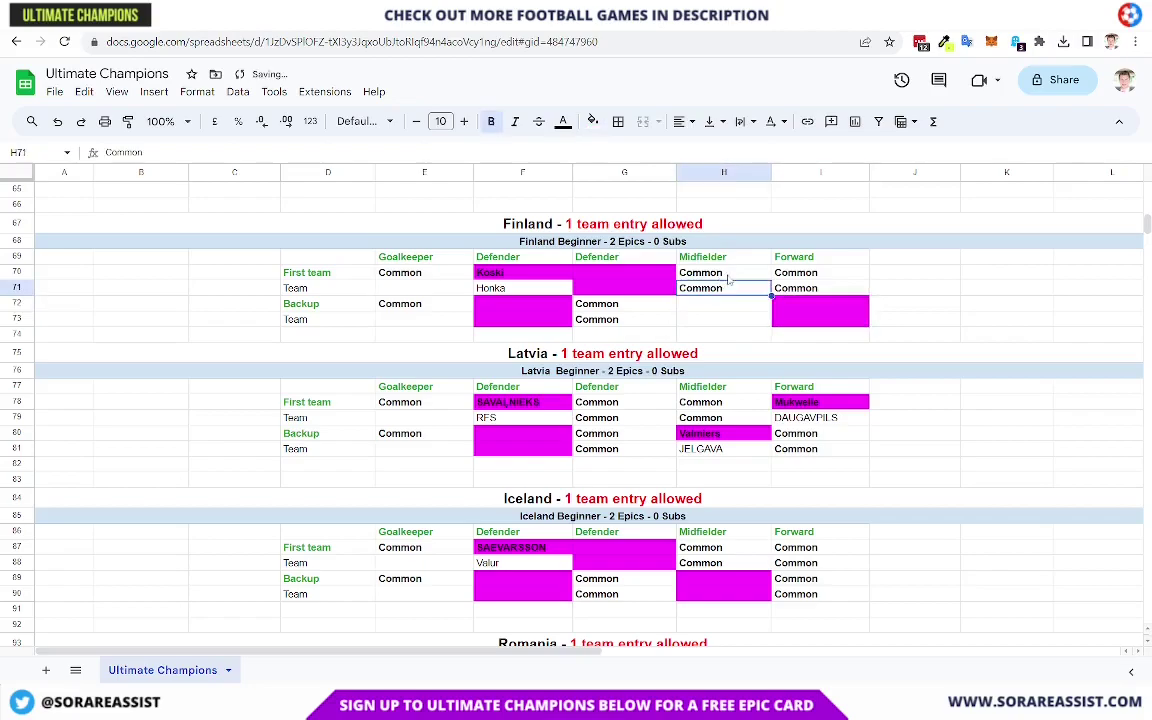
mouse_move(728, 282)
left_mouse_down()
mouse_move(733, 306)
mouse_move(733, 295)
left_mouse_up()
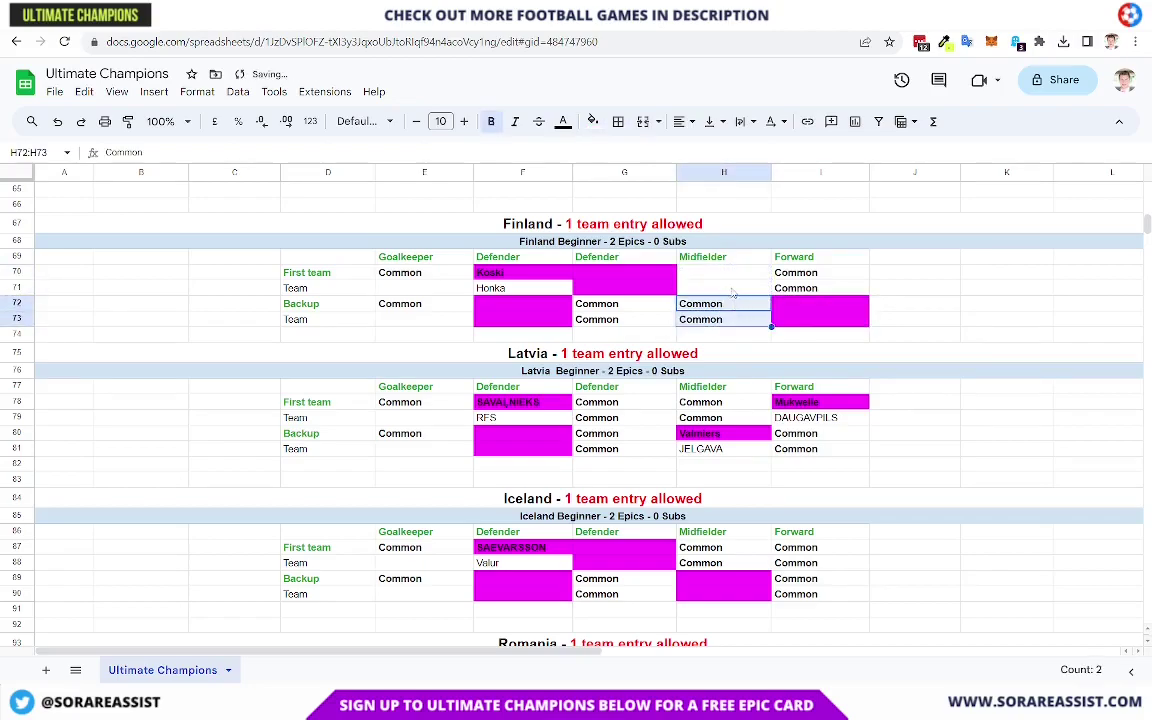
Step: Enter DJAIR PARFITT-WILLIAMS on one line in the Finland backup forward cell I72 and widen column I to fit the name
left_click(807, 311)
key("ctrl+v")
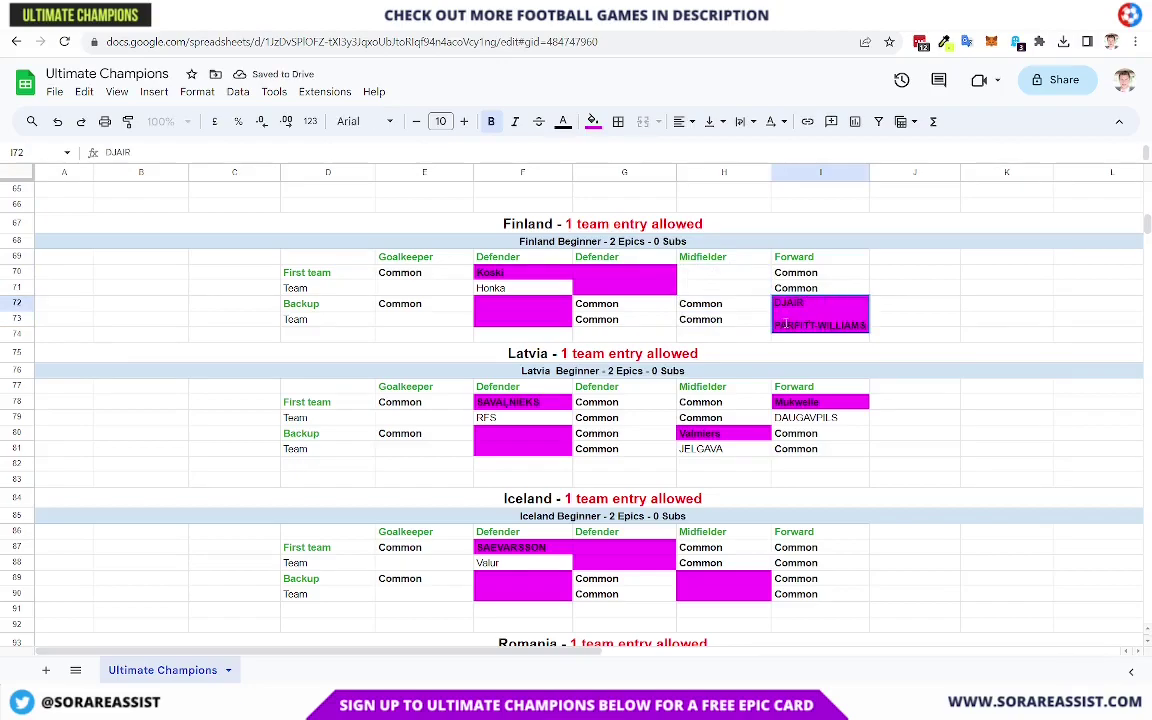
left_click(776, 323)
key("BackSpace")
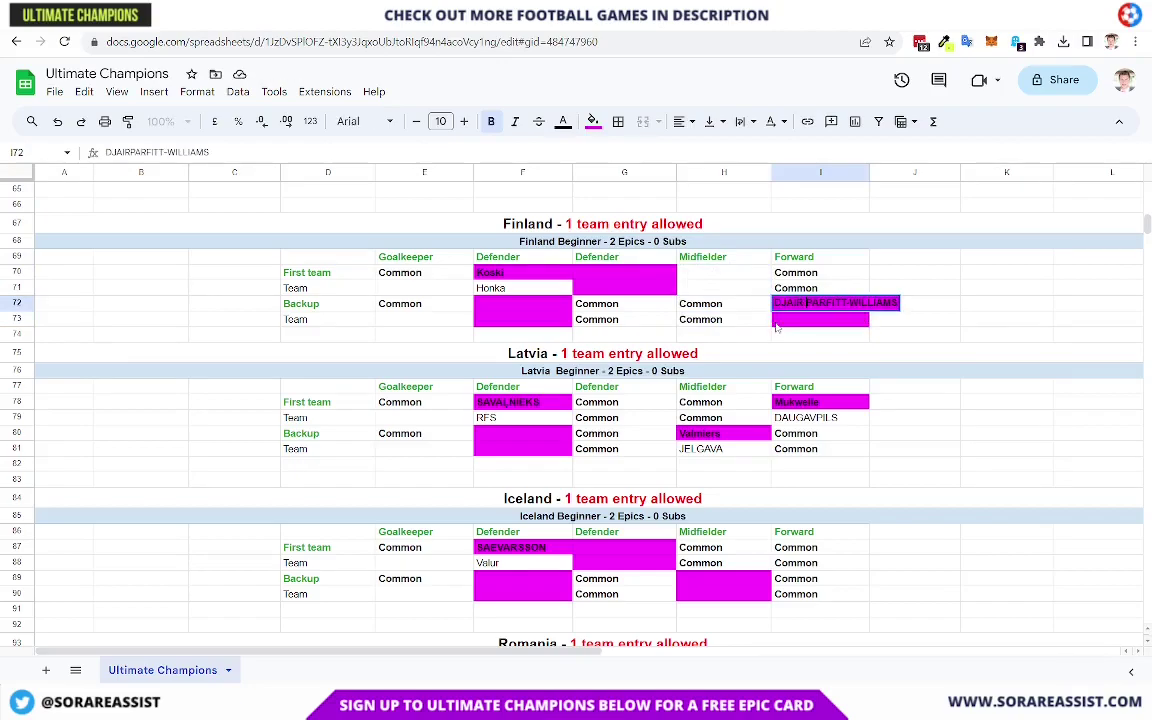
left_click(791, 314)
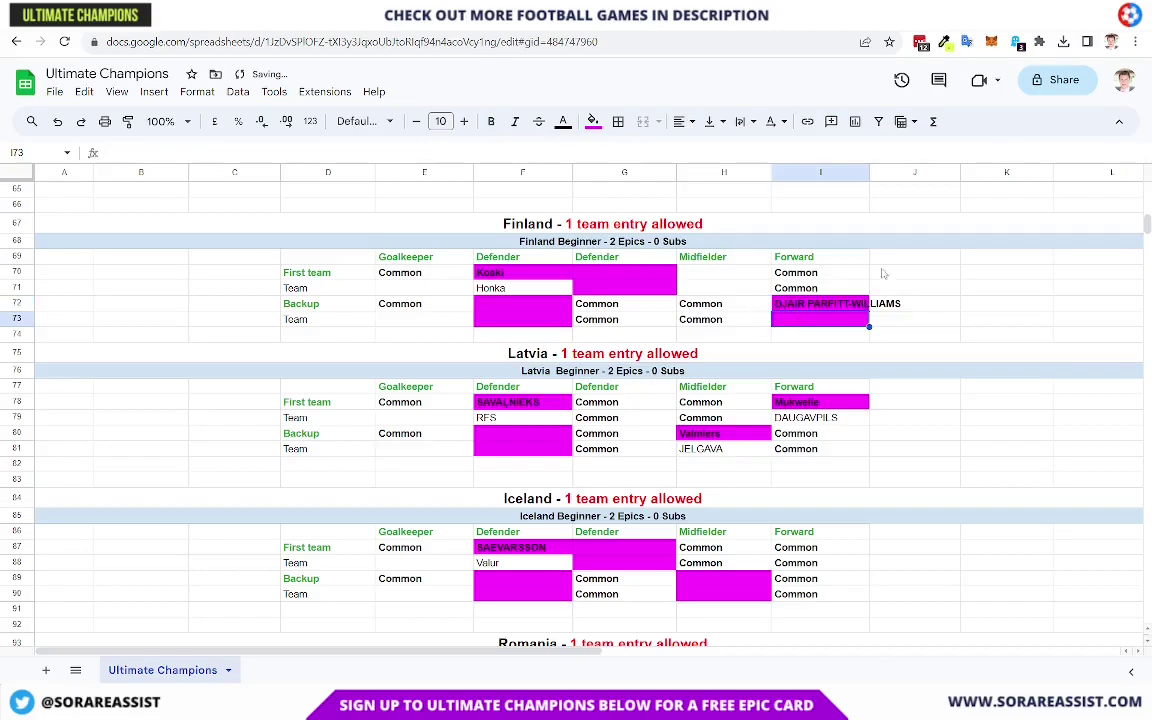
left_click_drag(869, 172, 909, 172)
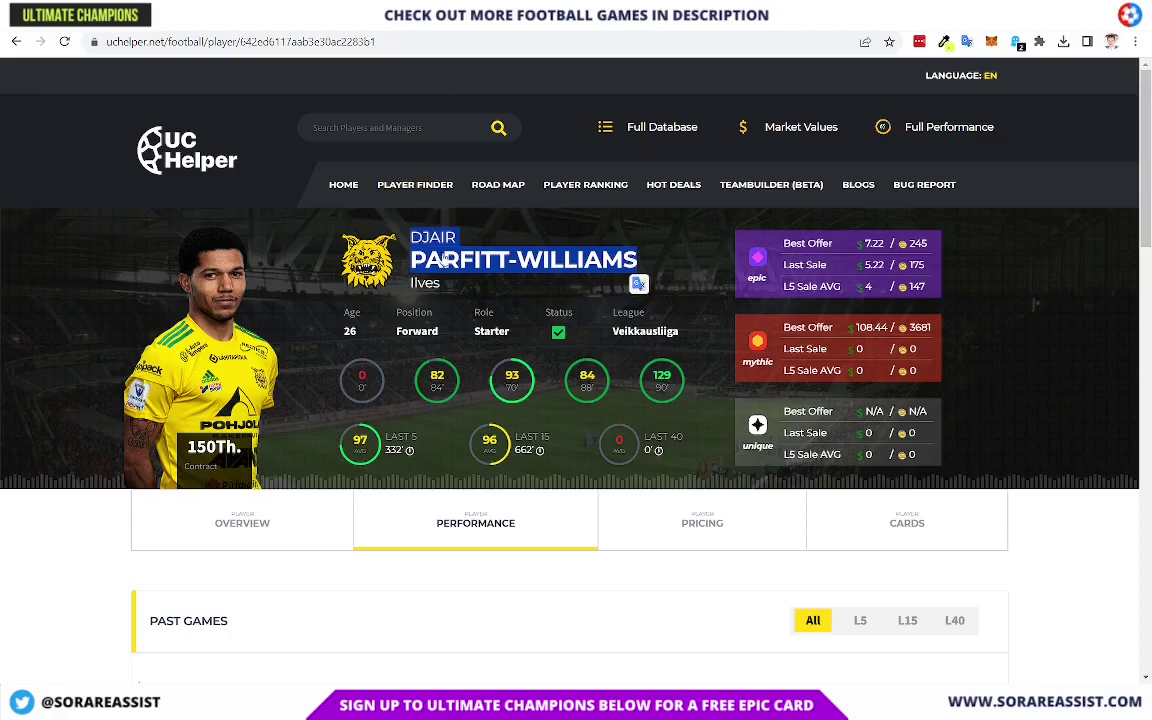
Step: Copy the club name Ilves from the UC Helper player page into the Finland backup forward's team cell I73
left_click(455, 284)
left_click_drag(457, 289, 410, 284)
key("ctrl+c")
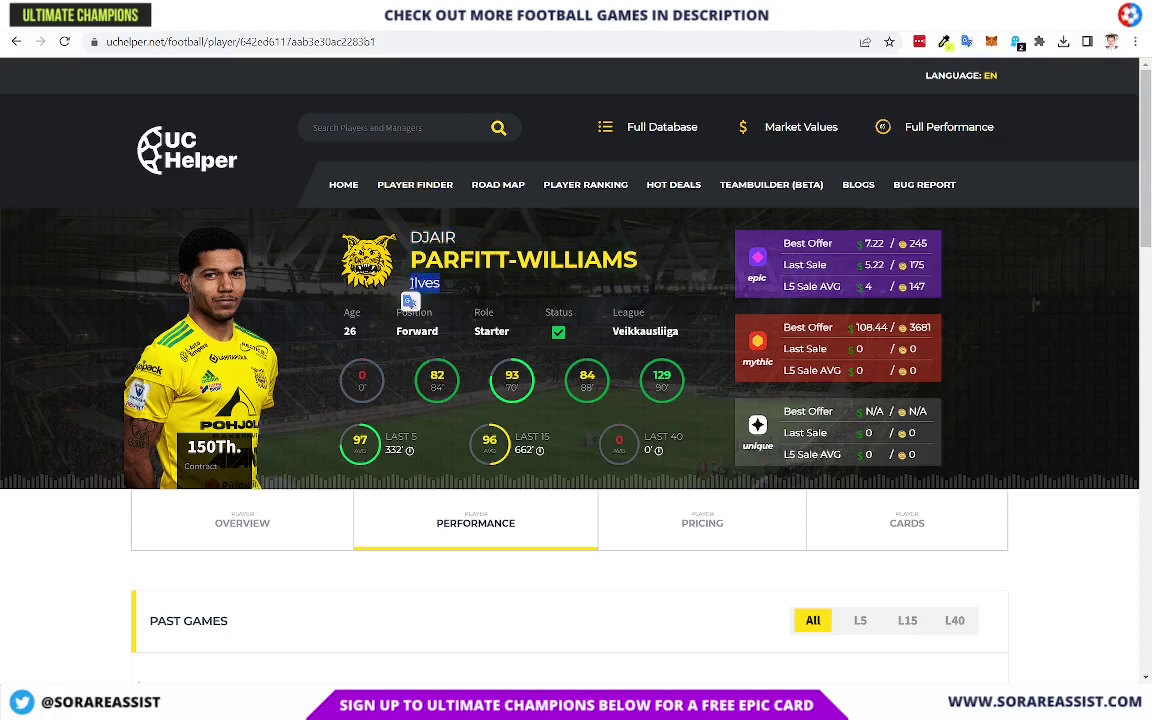
key("alt+Tab")
key("ctrl+v")
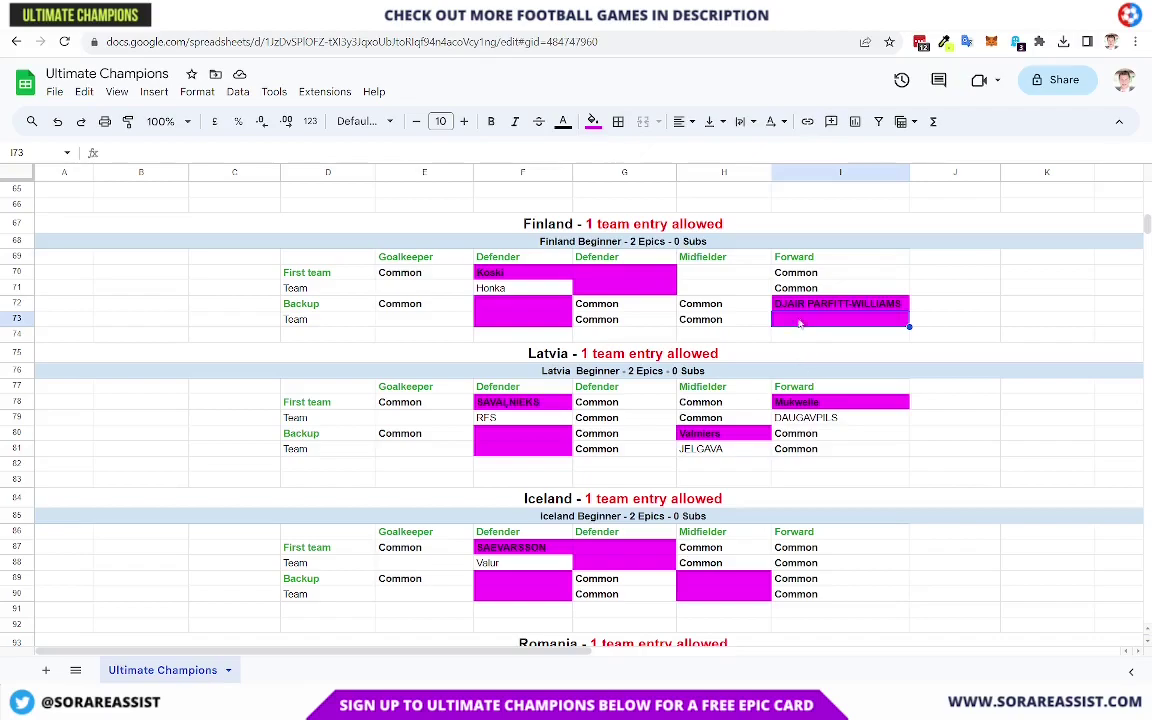
Step: Copy the Common entries from Finland's backup midfielder cells into the empty first-team midfielder cells H70:H71
left_click(731, 308)
key("ctrl+c")
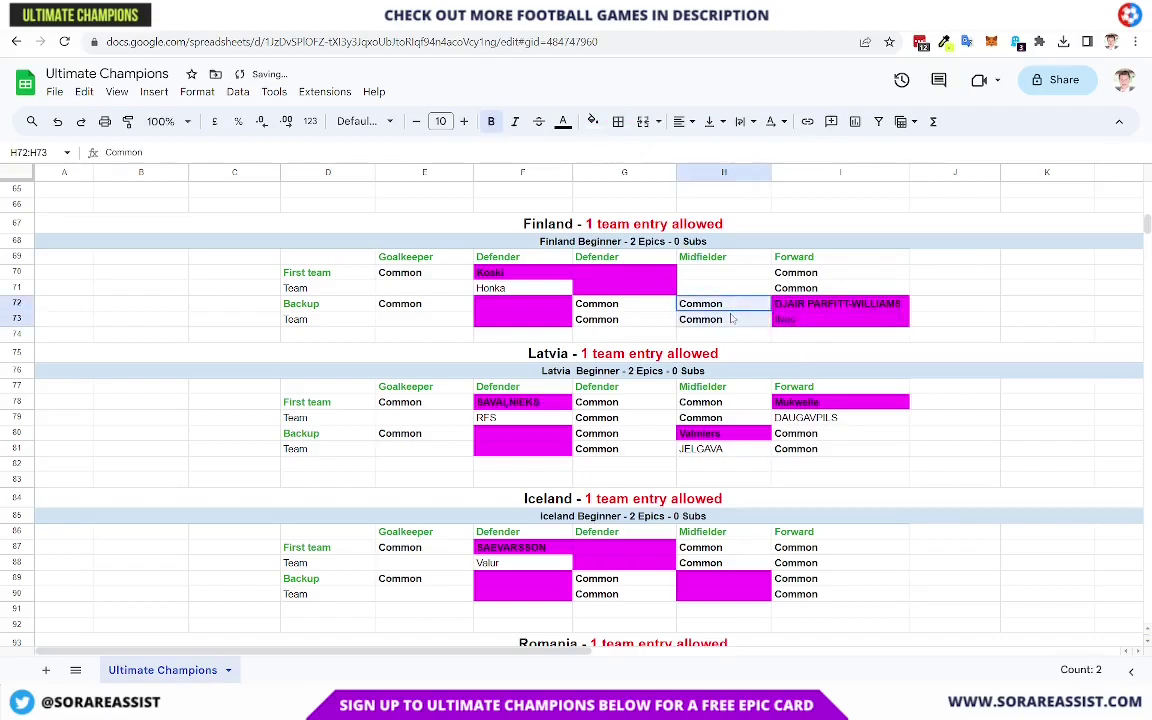
left_click_drag(700, 272, 700, 288)
key("ctrl+v")
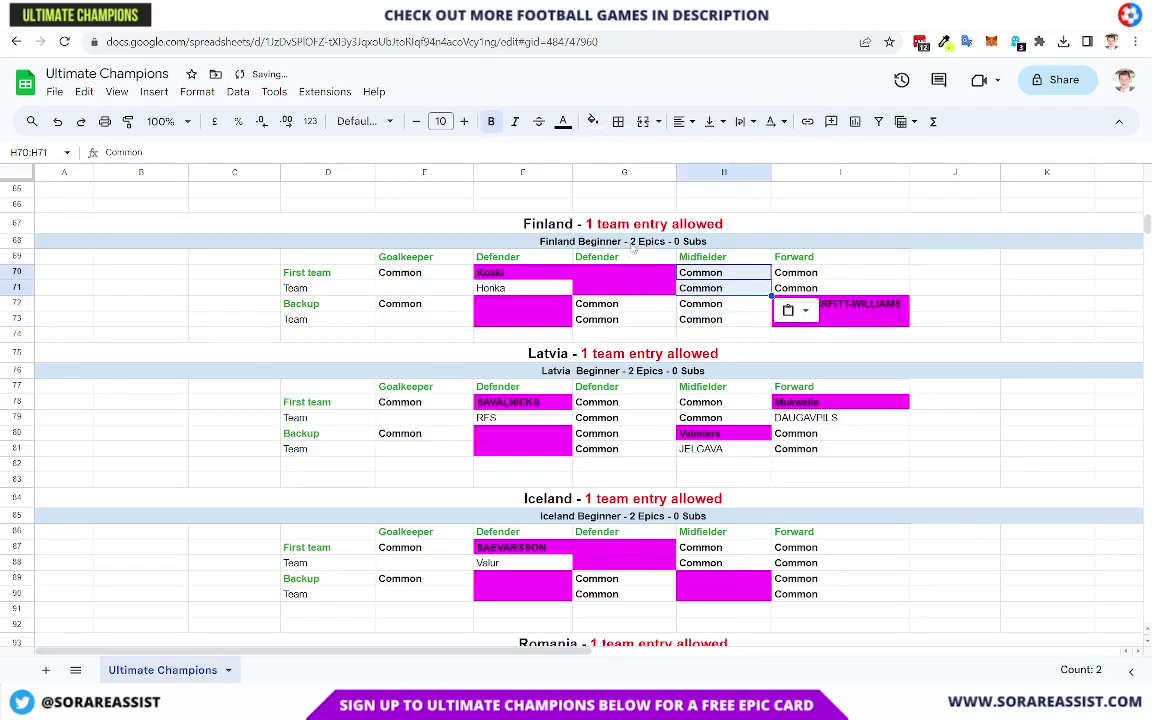
Step: Return to the opened Veikkausliiga Silver Pack on Ultimate Champions and close the card reveal
key("ctrl+Tab")
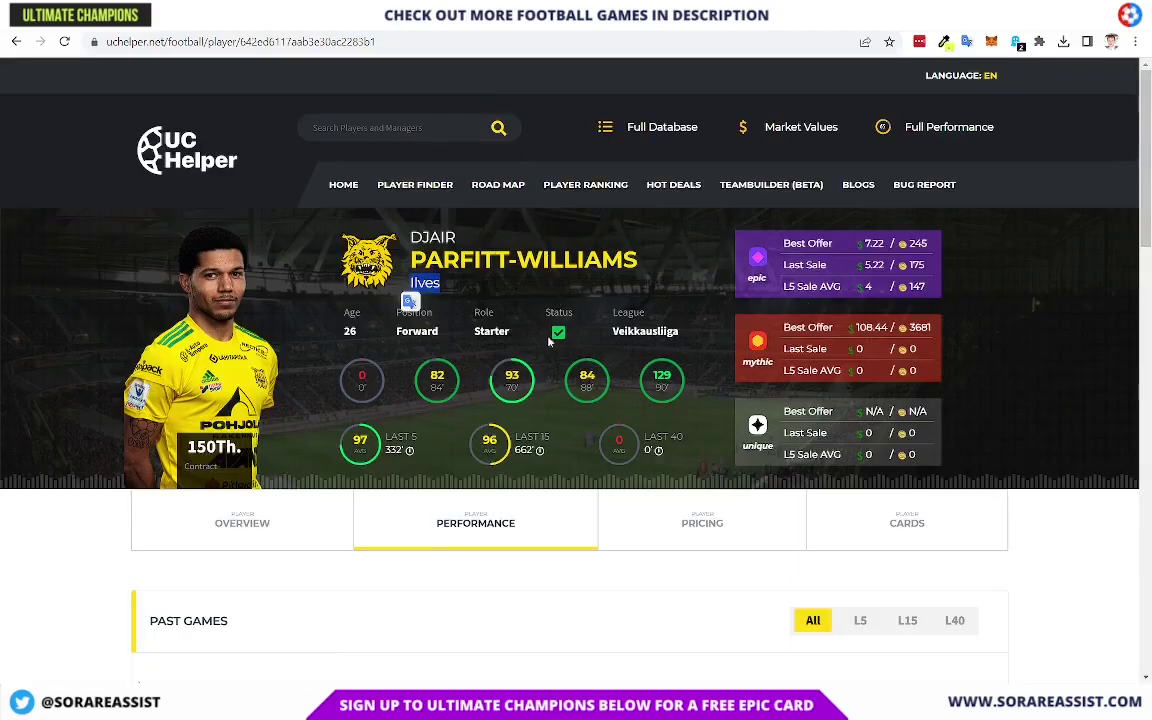
key("ctrl+Tab")
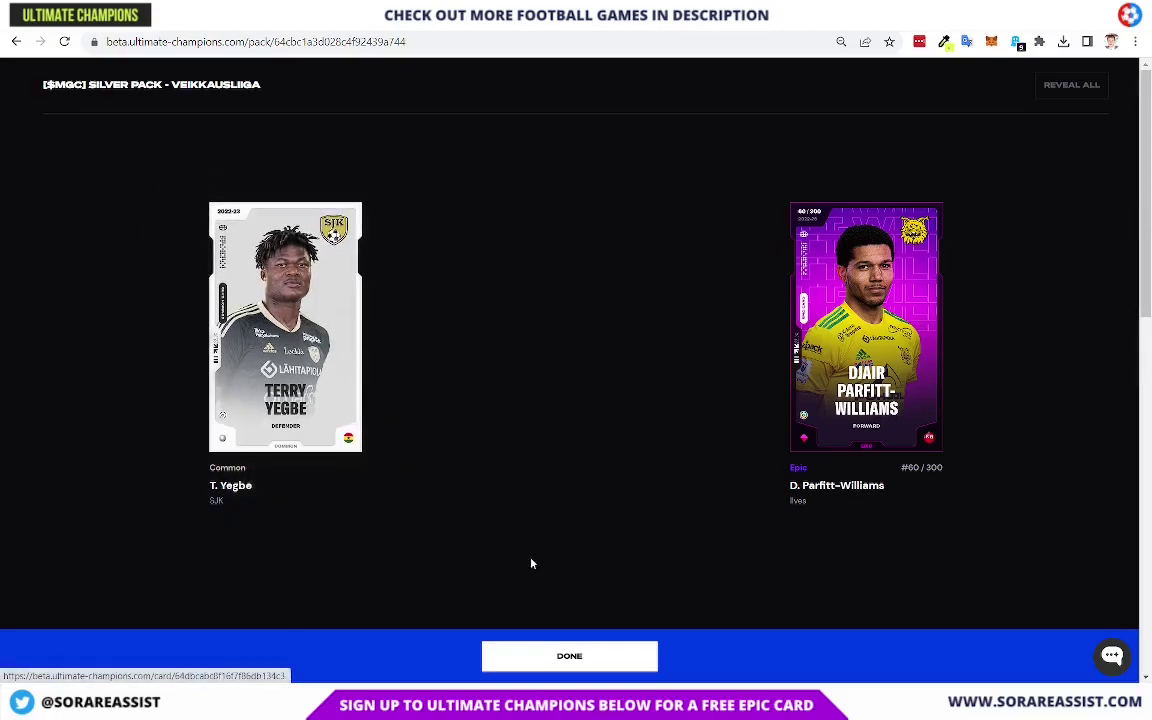
left_click(561, 652)
Step: Examine the Veikkausliiga Silver Pack's content description, the odds of both drops, its price and its requirements
scroll(869, 347, "down", 4)
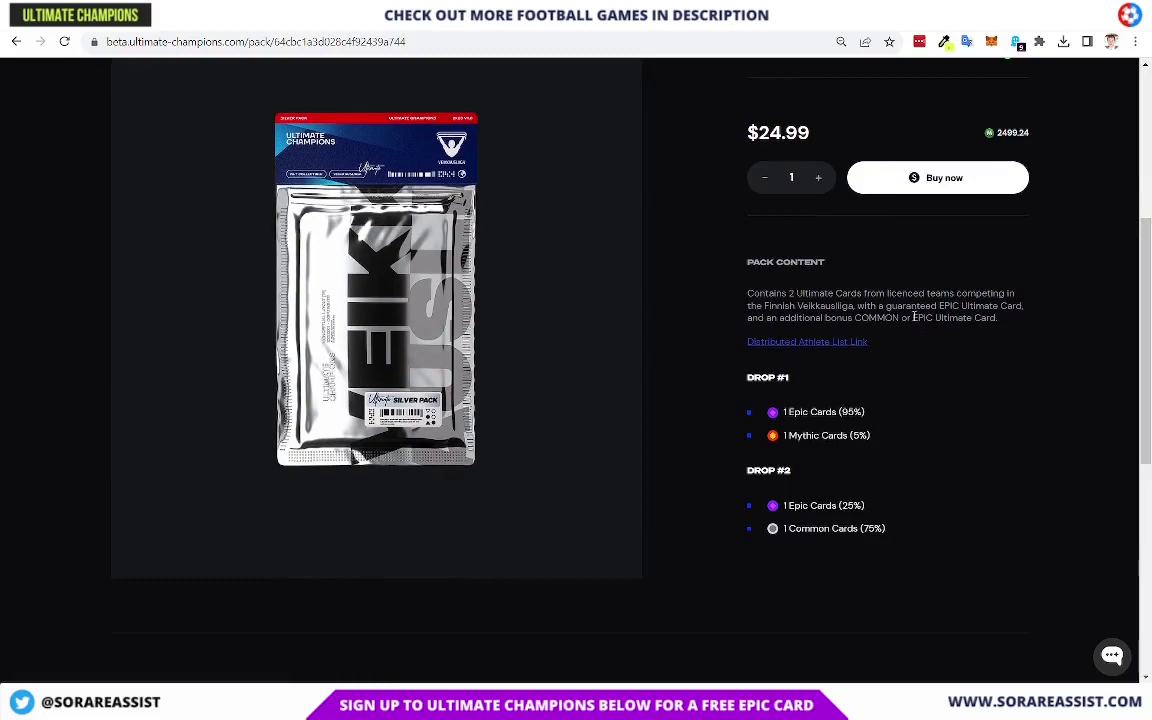
left_click_drag(777, 293, 872, 307)
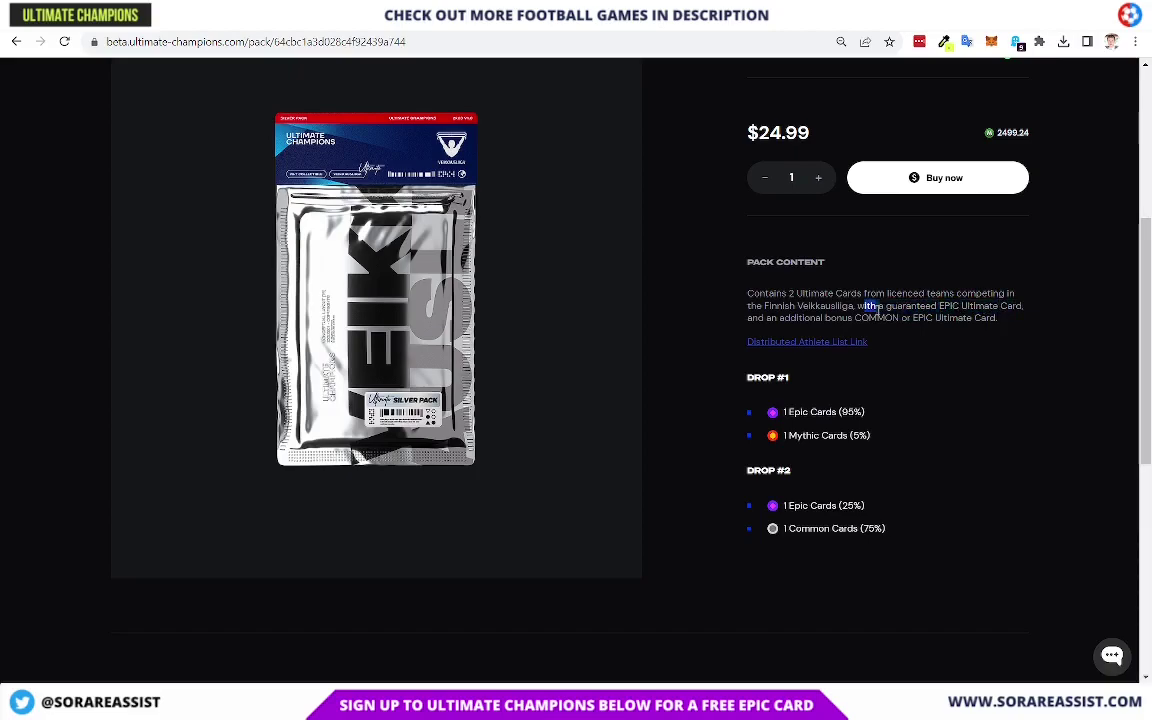
left_click_drag(783, 317, 990, 317)
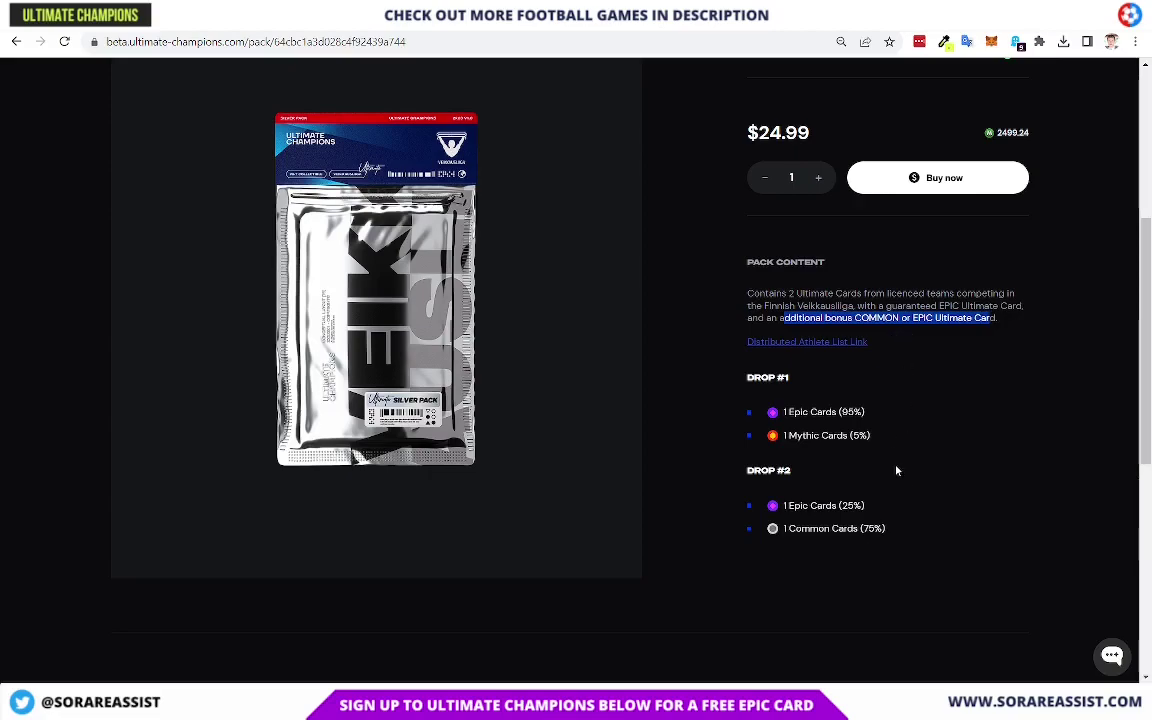
left_click(907, 493)
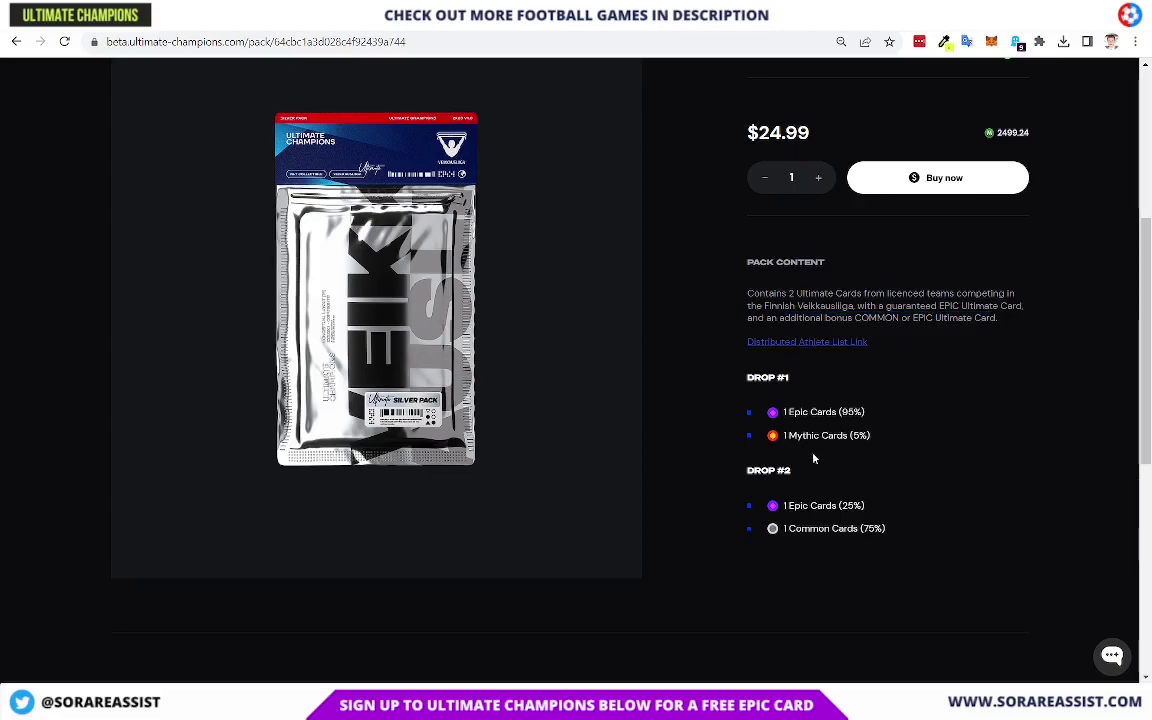
left_click_drag(785, 530, 887, 532)
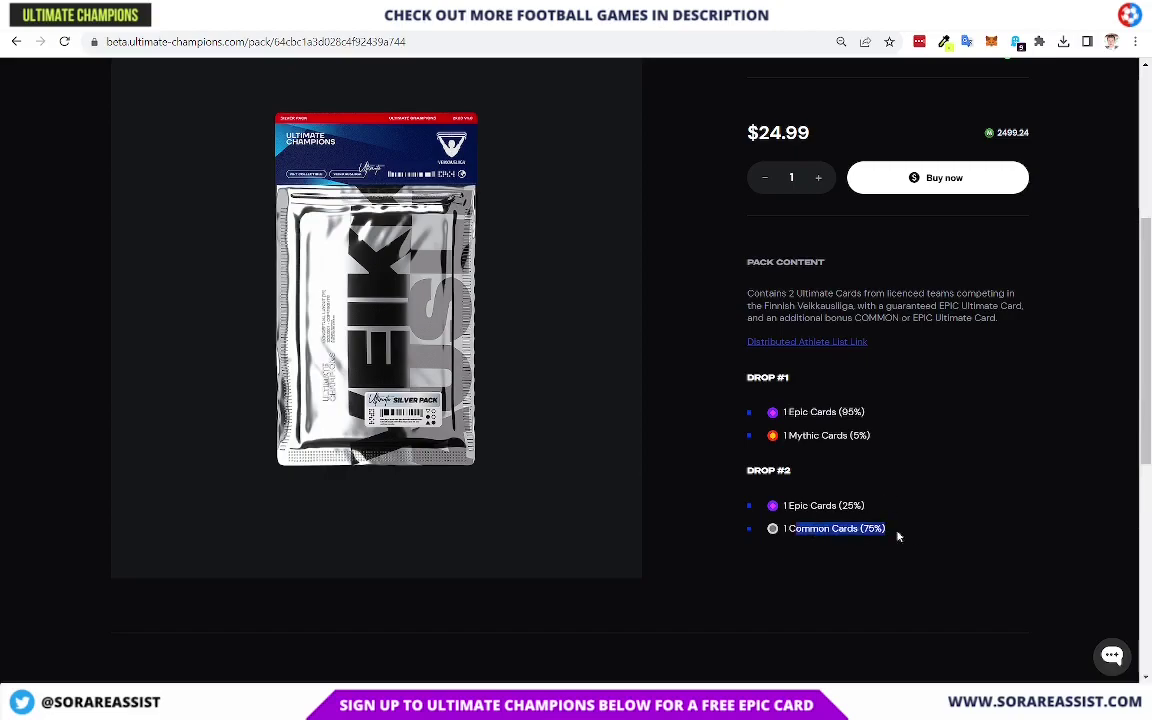
left_click(801, 405)
scroll(801, 405, "up", 4)
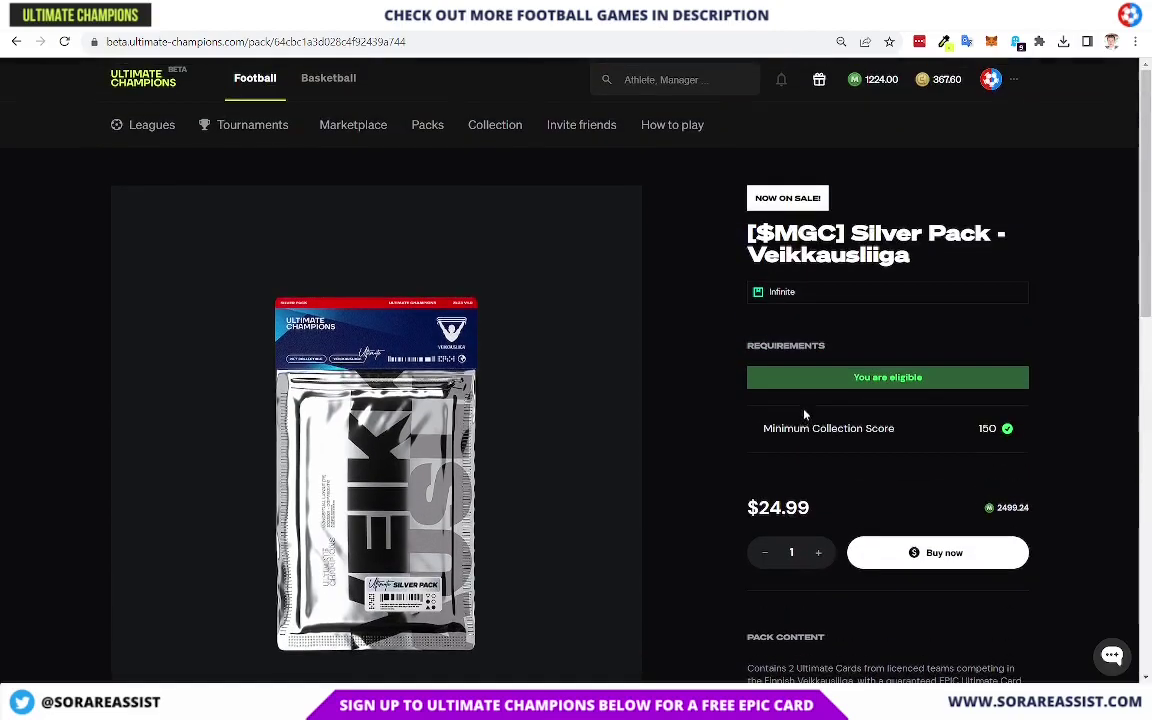
scroll(658, 440, "down", 4)
scroll(589, 262, "up", 4)
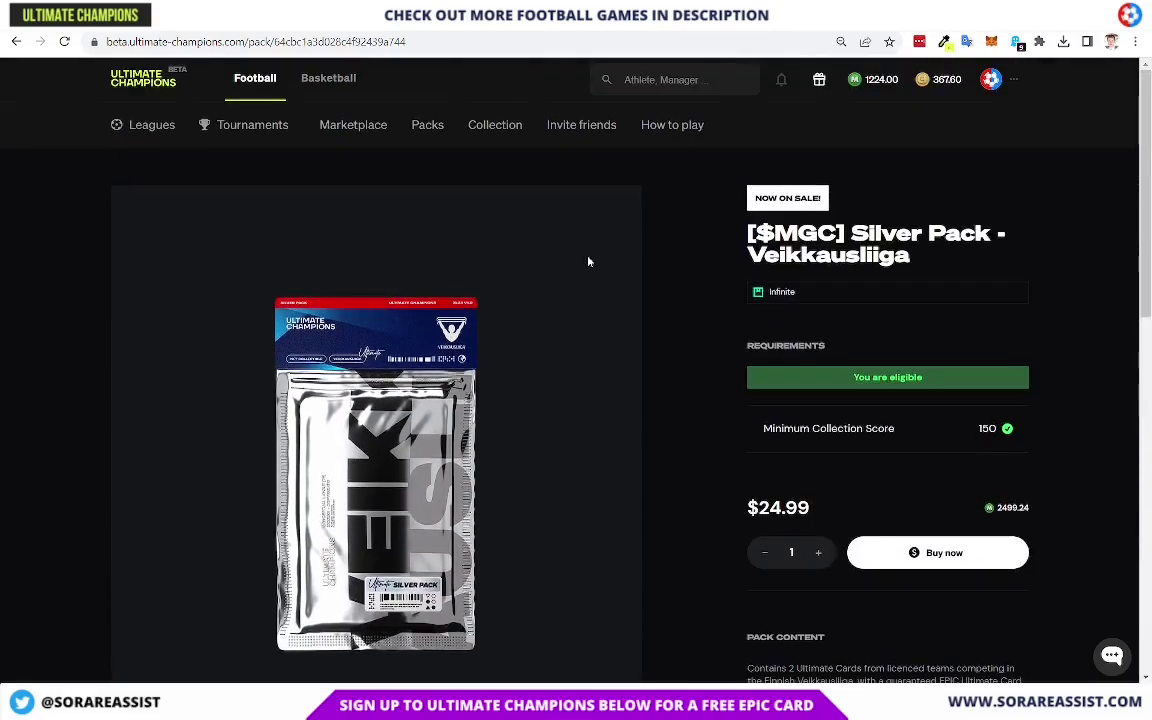
Step: Compare the epic card's best offer on the UC Helper player page with the Veikkausliiga Silver Pack's price on Ultimate Champions
key("ctrl+Tab")
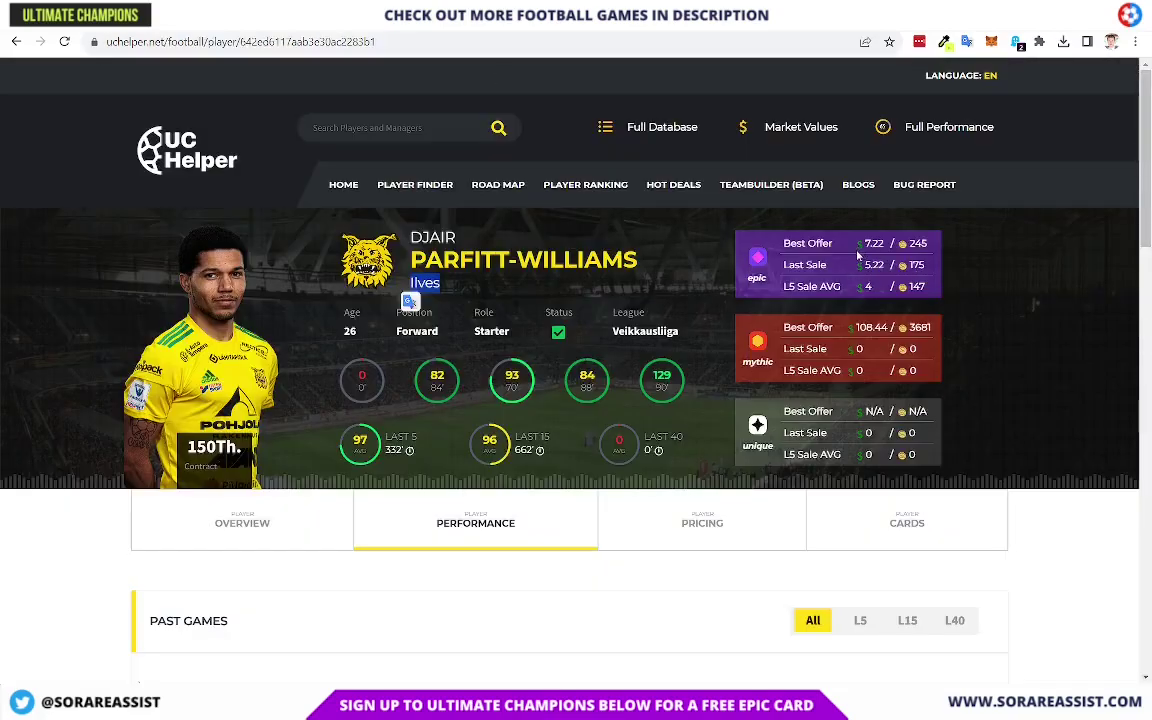
left_click_drag(866, 243, 885, 248)
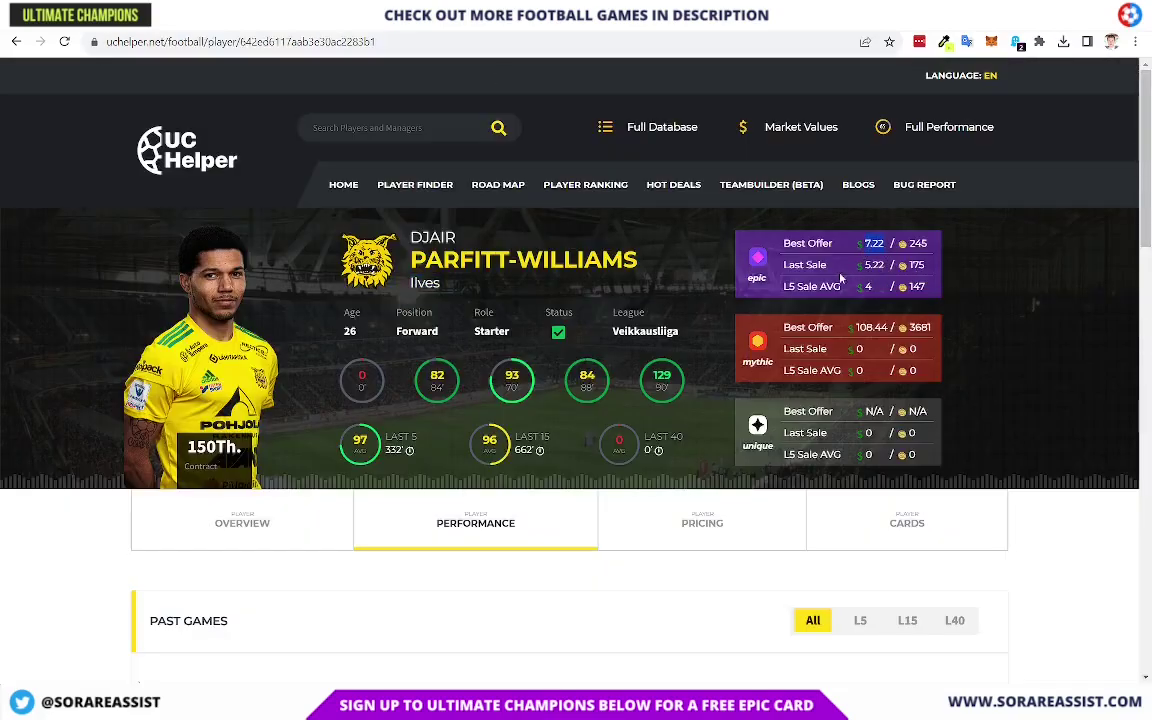
key("ctrl+shift+Tab")
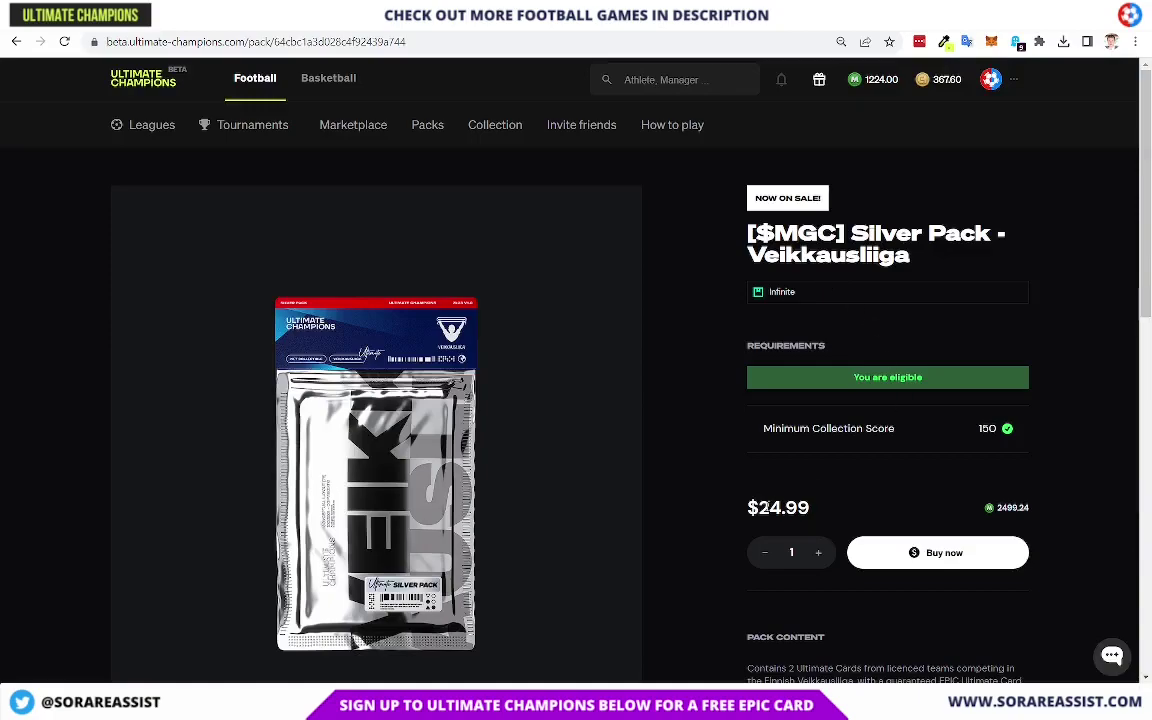
left_click_drag(757, 507, 831, 512)
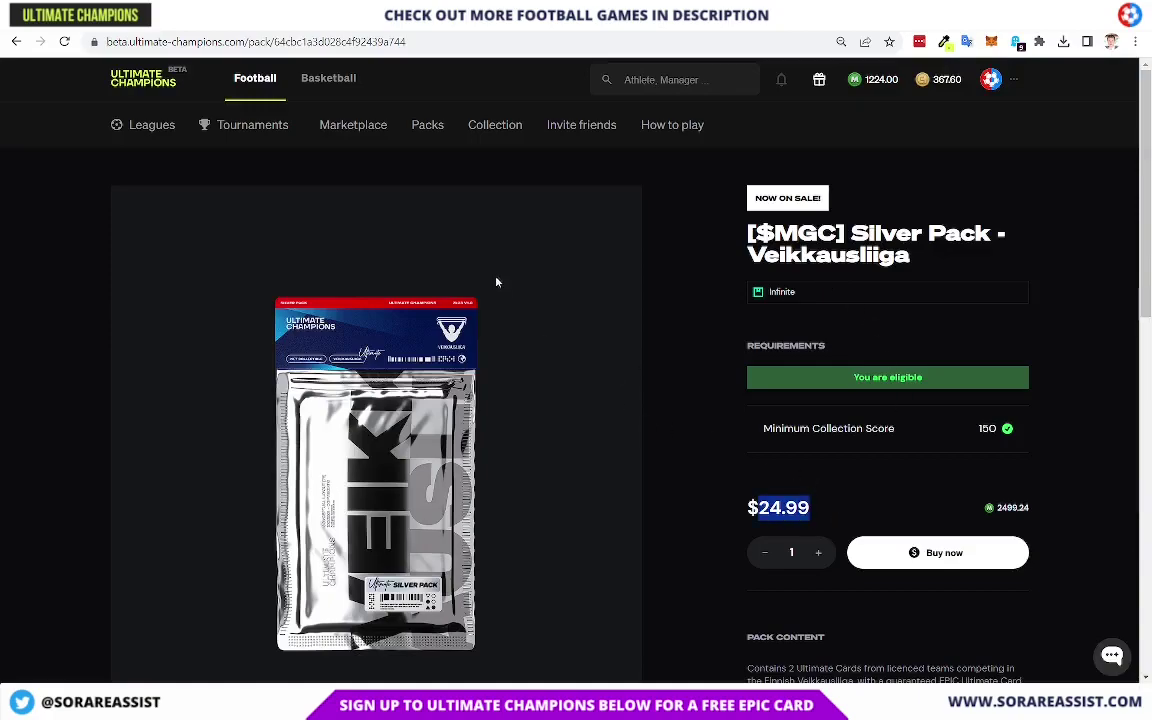
Step: Open the overview of all football packs and look over the starter and on-sale packs with their prices
left_click(427, 126)
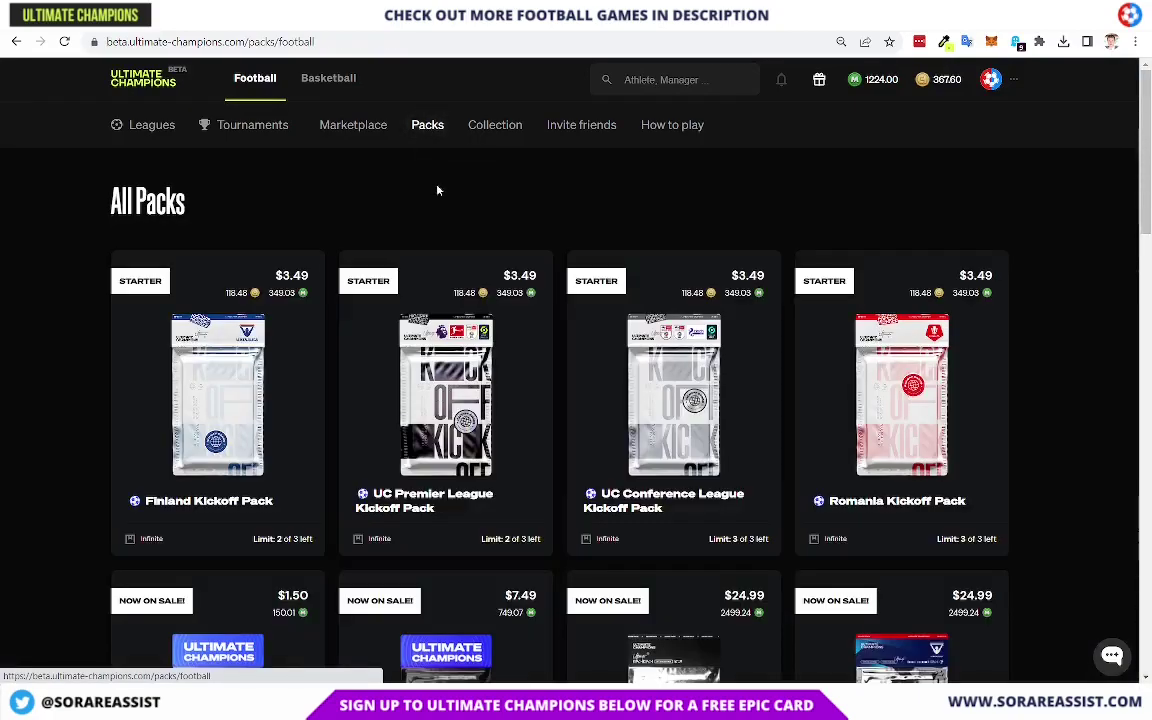
scroll(430, 220, "down", 2)
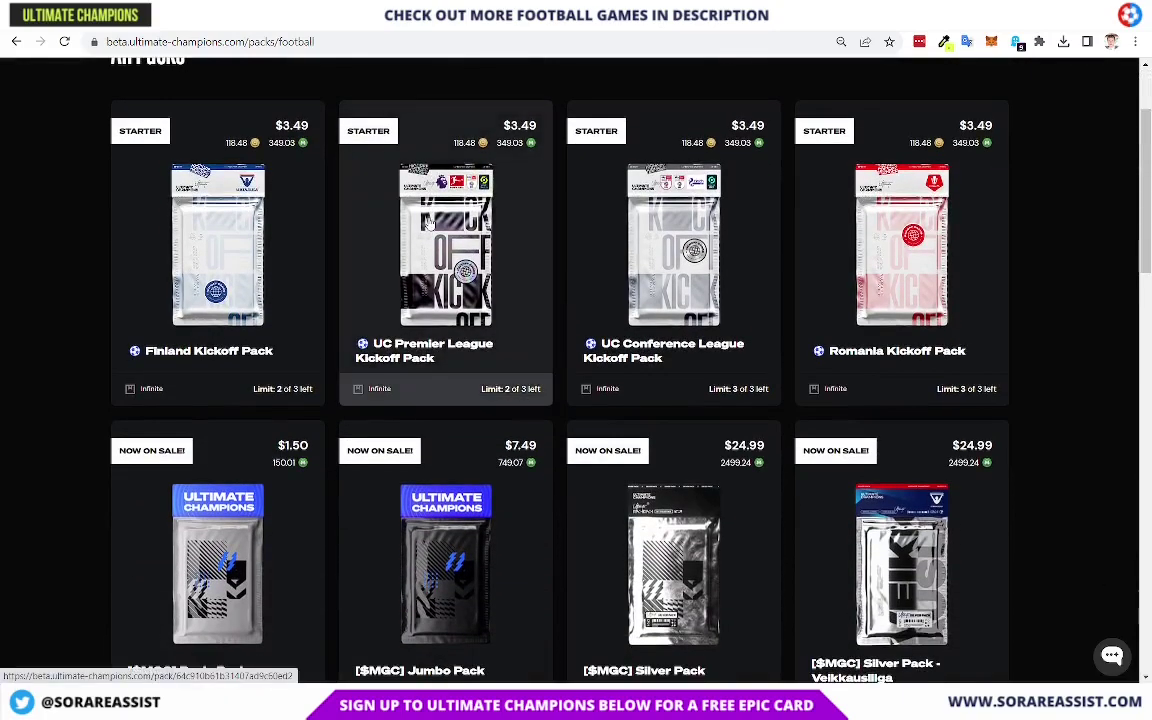
scroll(507, 337, "down", 3)
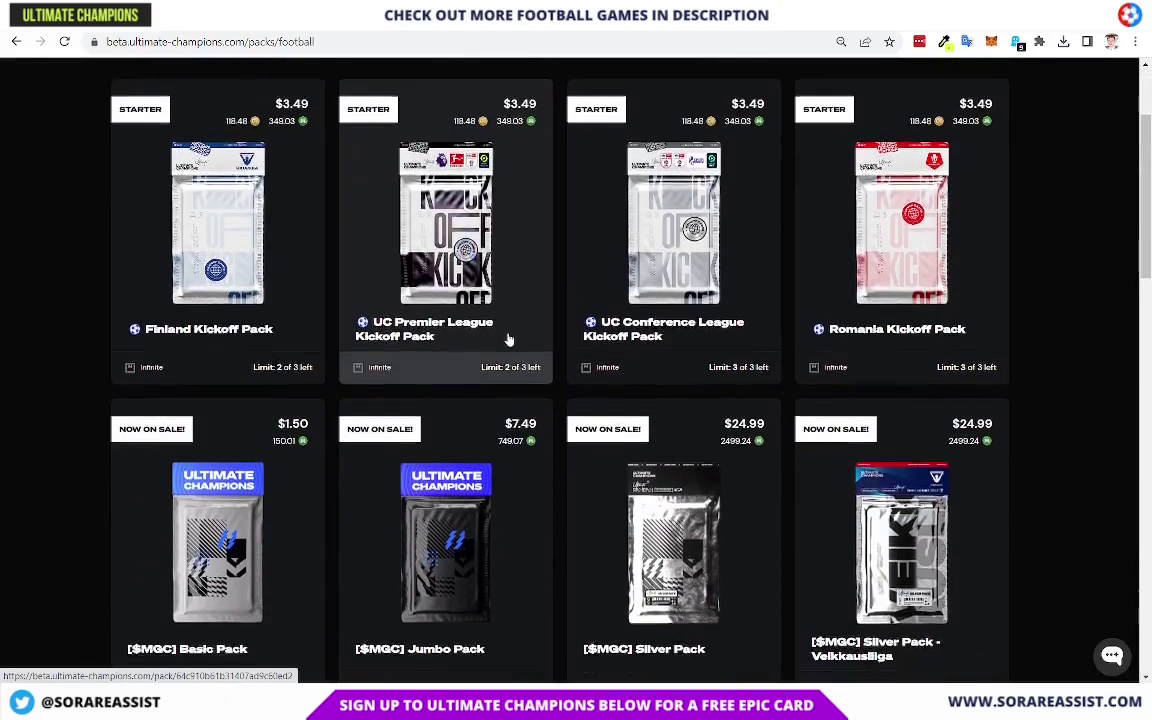